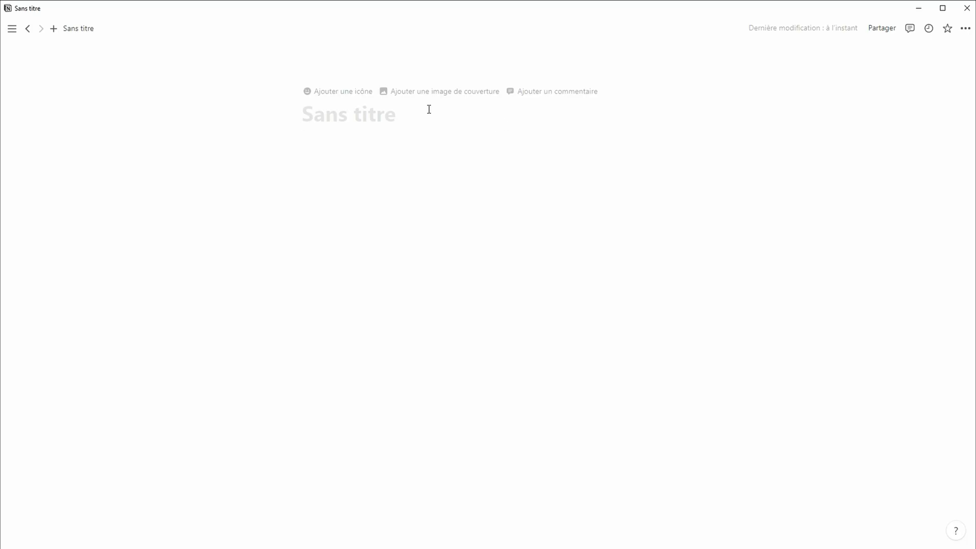
Title the page "Template Meal Prep" and add a full-page database named "Ingrédients" to it
{"action": "type", "text": "Template Meal Prep"}
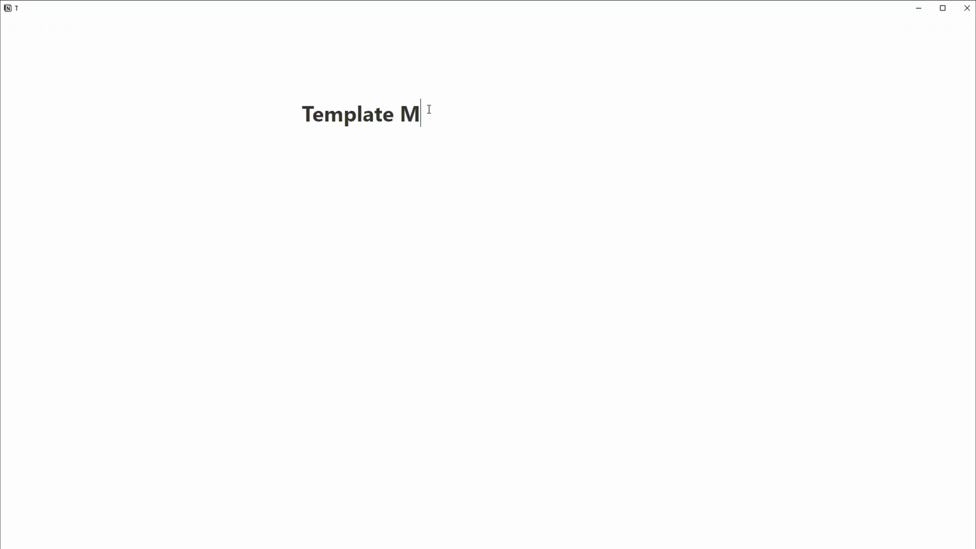
{"action": "type", "text": "/base"}
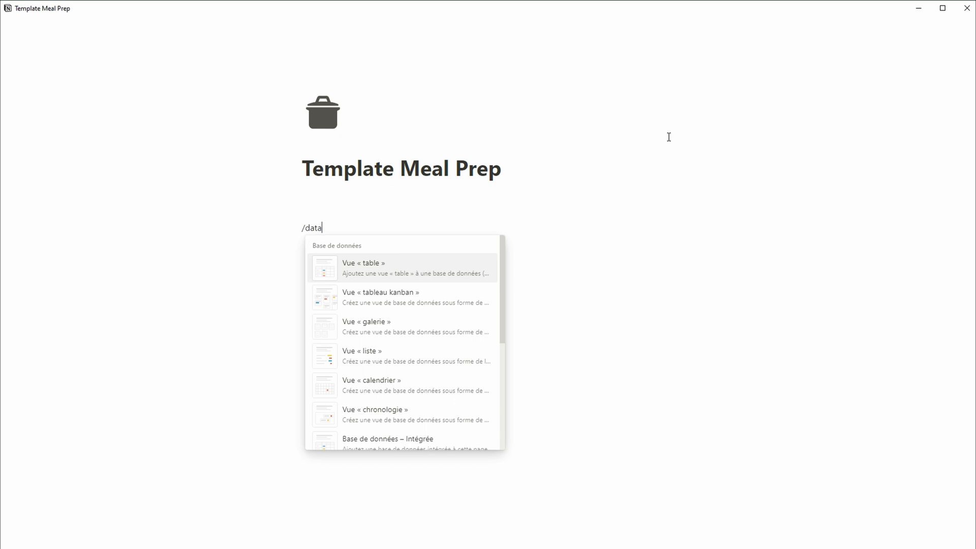
{"action": "scroll", "coordinate": [470, 357], "scroll_direction": "down", "scroll_amount": 2}
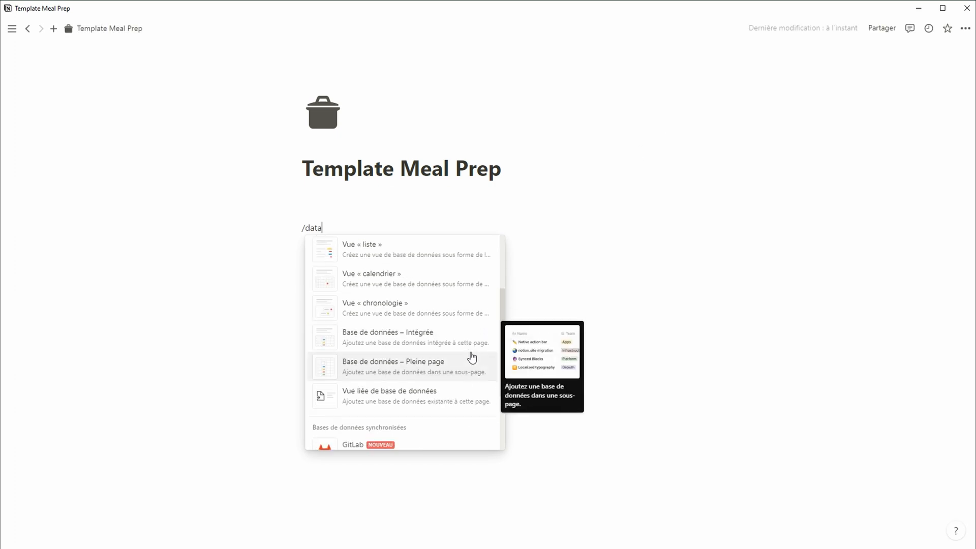
{"action": "left_click", "coordinate": [471, 357]}
{"action": "type", "text": "In"}
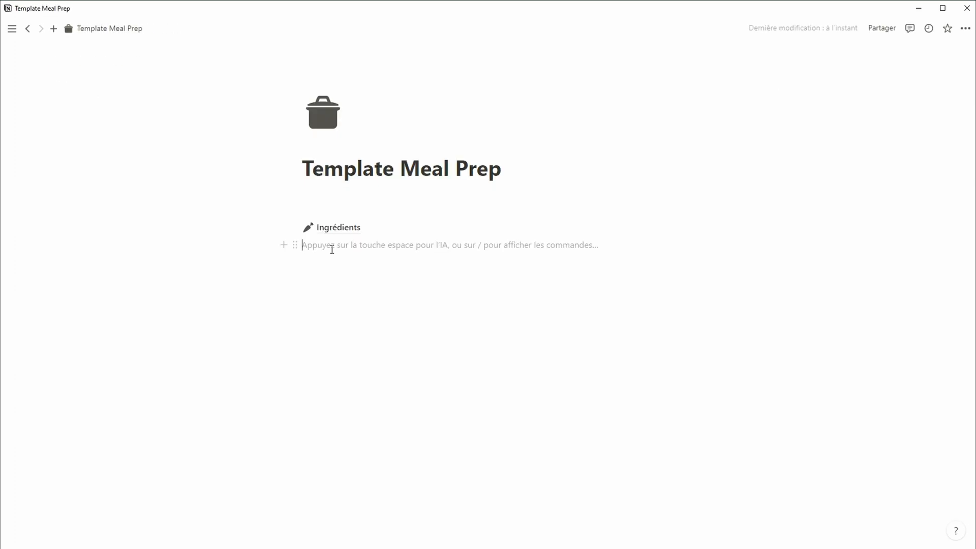
Add a full-page database named "Recettes" below Ingrédients
{"action": "type", "text": "/base"}
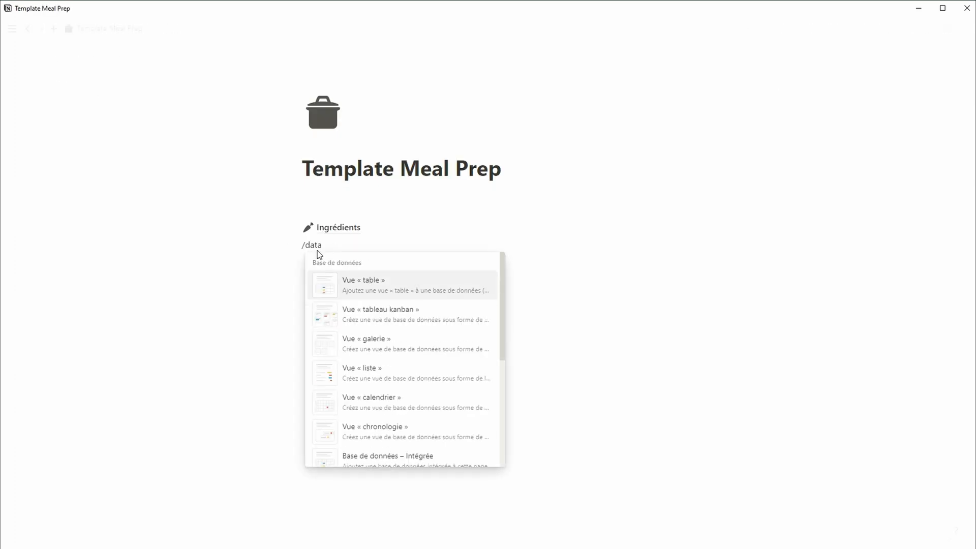
{"action": "key", "text": "Return"}
{"action": "type", "text": "Rece"}
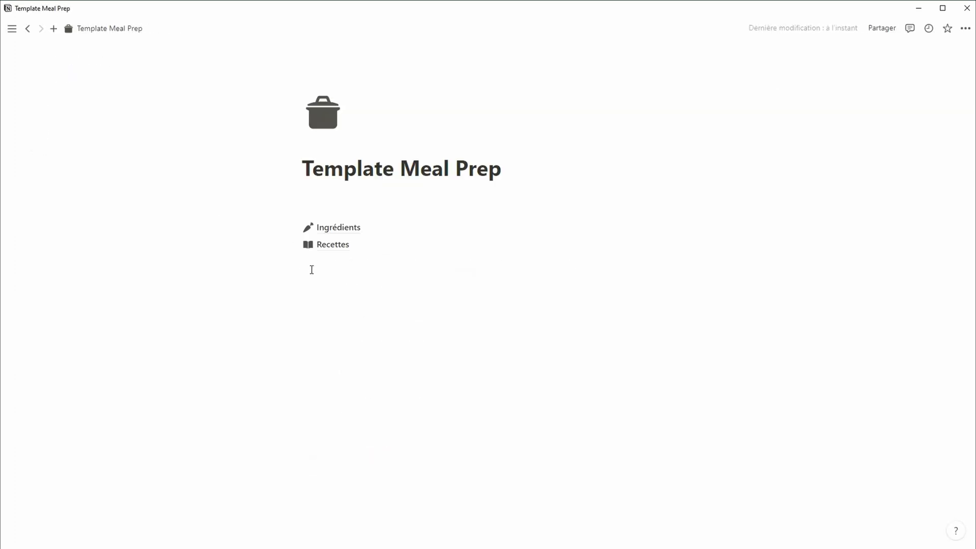
Add a full-page database named "Ingrédients-recettes" below Recettes
{"action": "type", "text": "/data"}
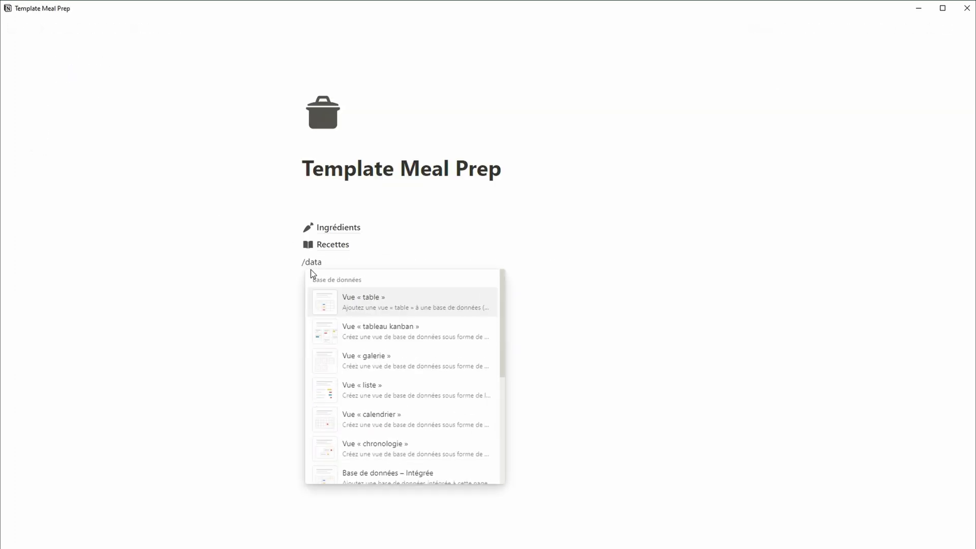
{"action": "scroll", "coordinate": [405, 402], "scroll_direction": "down", "scroll_amount": 2}
{"action": "left_click", "coordinate": [405, 402]}
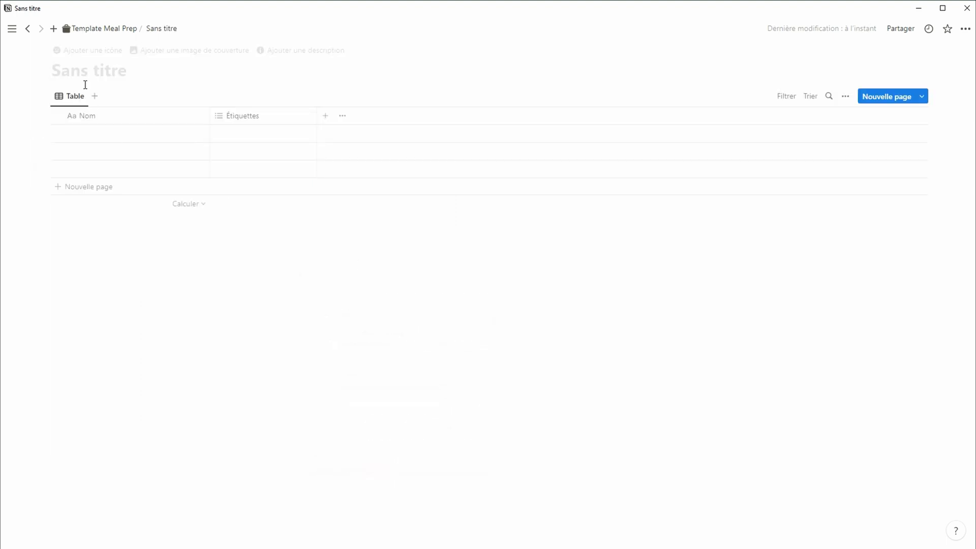
{"action": "type", "text": "Ingrédients-recettes"}
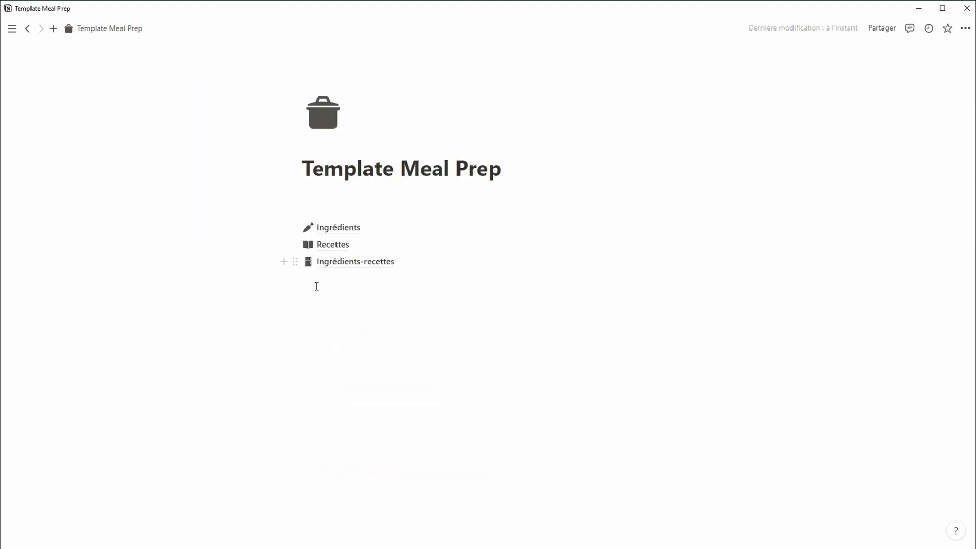
Add a full-page database named "Planning des repas" below Ingrédients-recettes
{"action": "type", "text": "/data"}
{"action": "scroll", "coordinate": [413, 426], "scroll_direction": "down", "scroll_amount": 2}
{"action": "left_click", "coordinate": [430, 460]}
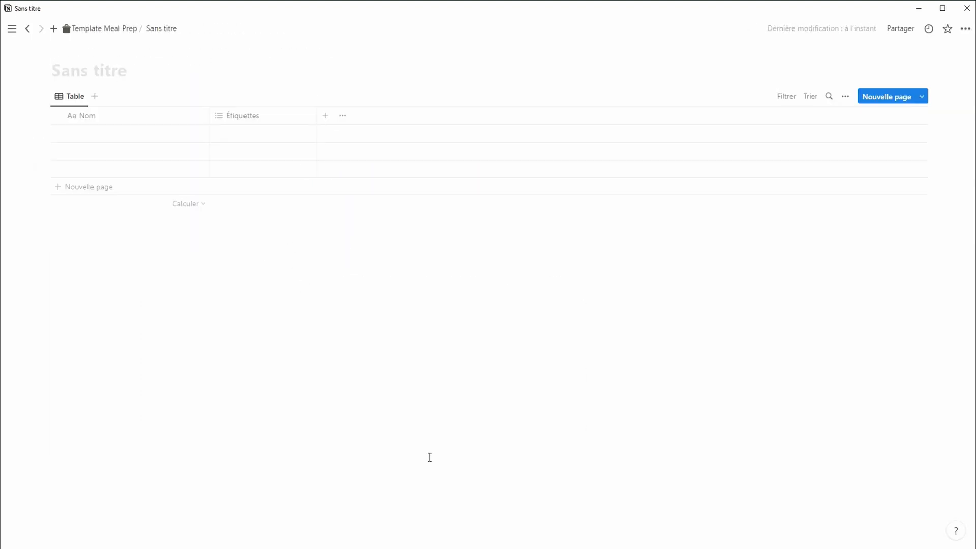
{"action": "type", "text": "Planning des rep"}
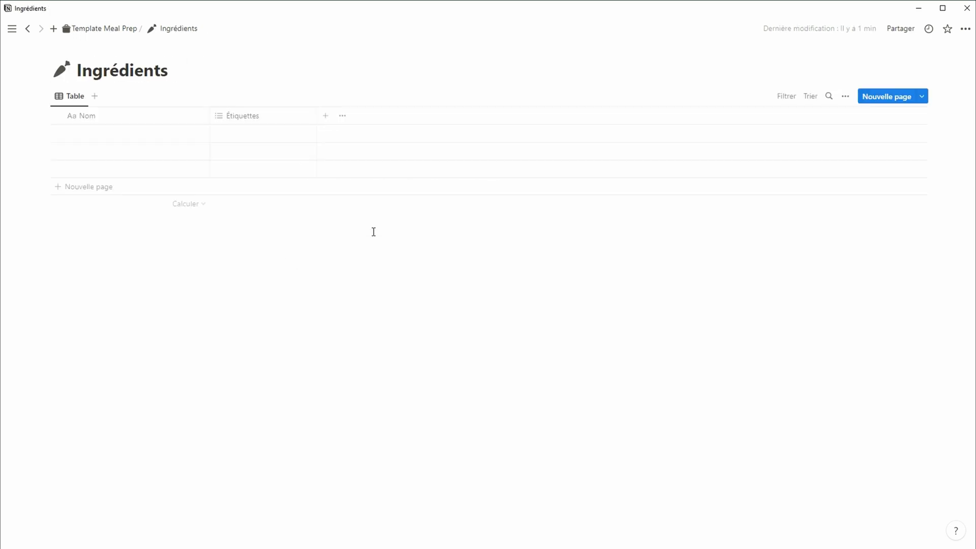
Delete the default Étiquettes property from the Ingrédients database
{"action": "left_click", "coordinate": [239, 117]}
{"action": "left_click", "coordinate": [291, 176]}
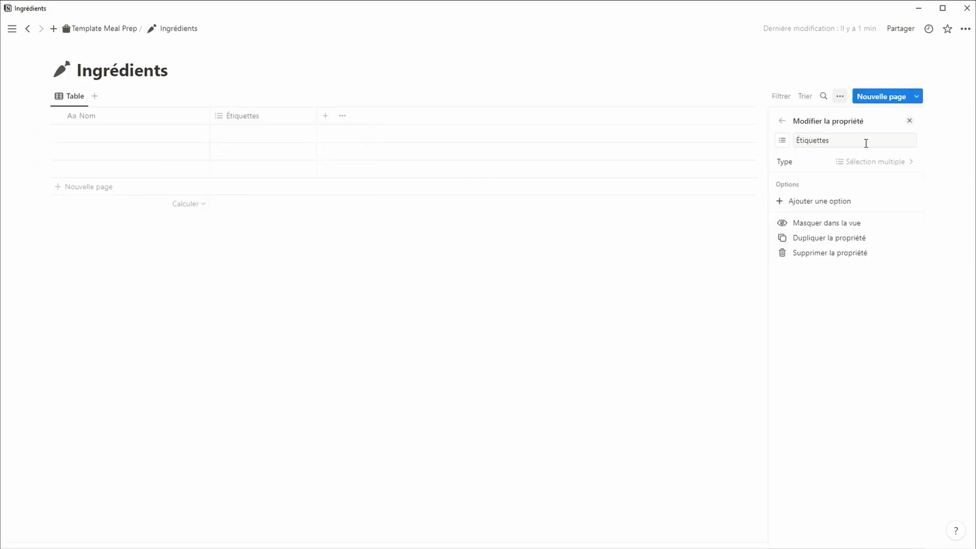
{"action": "left_click", "coordinate": [661, 138]}
{"action": "left_click", "coordinate": [240, 116]}
{"action": "left_click", "coordinate": [295, 277]}
{"action": "key", "text": "Return"}
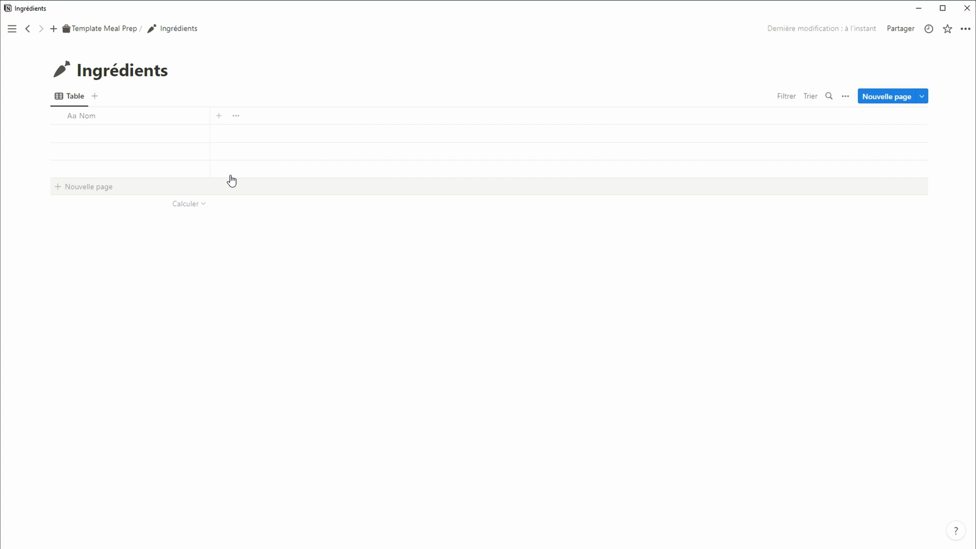
Add an État property named "Statut" to the Ingrédients database
{"action": "left_click", "coordinate": [219, 117]}
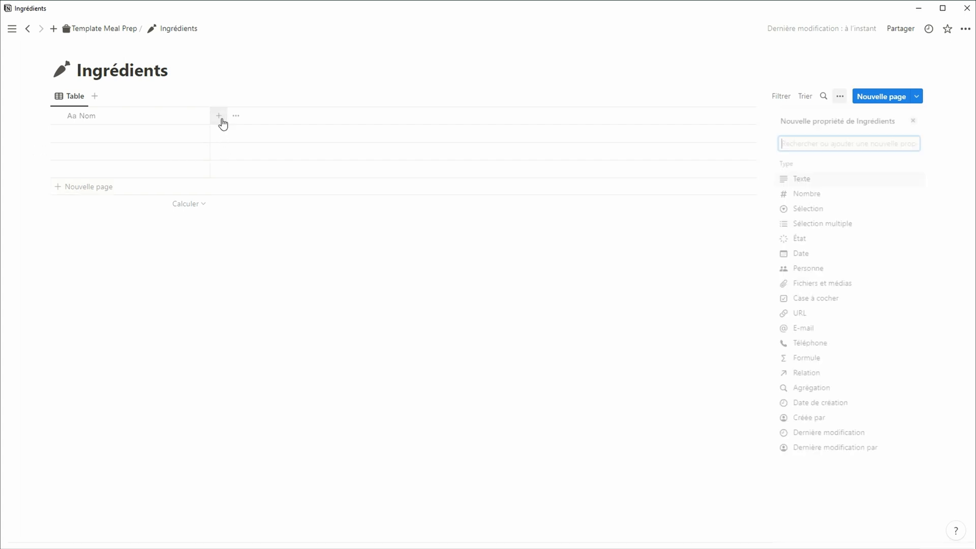
{"action": "left_click", "coordinate": [809, 239]}
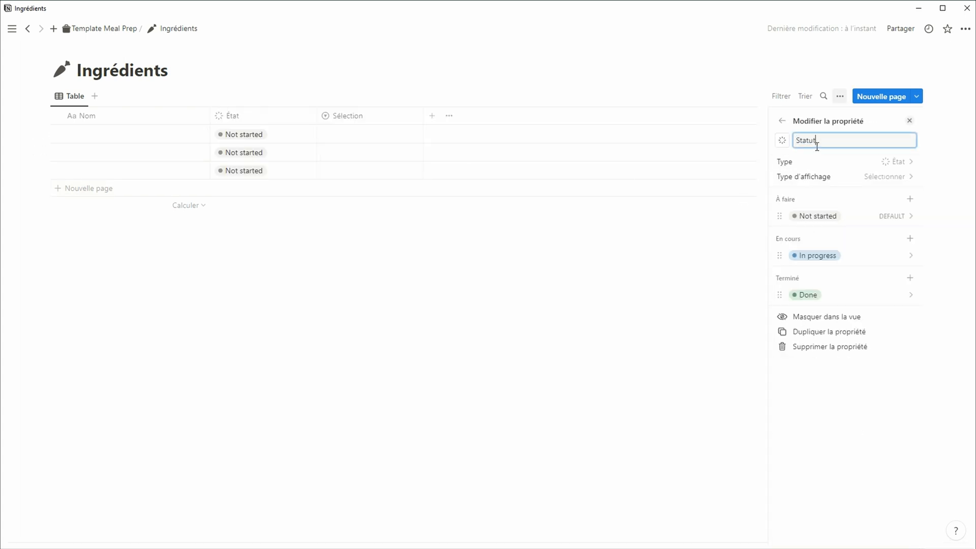
{"action": "type", "text": "Statut"}
Rename the Not started option of Statut to "à acheter" and colour it Rouge
{"action": "left_click", "coordinate": [780, 217]}
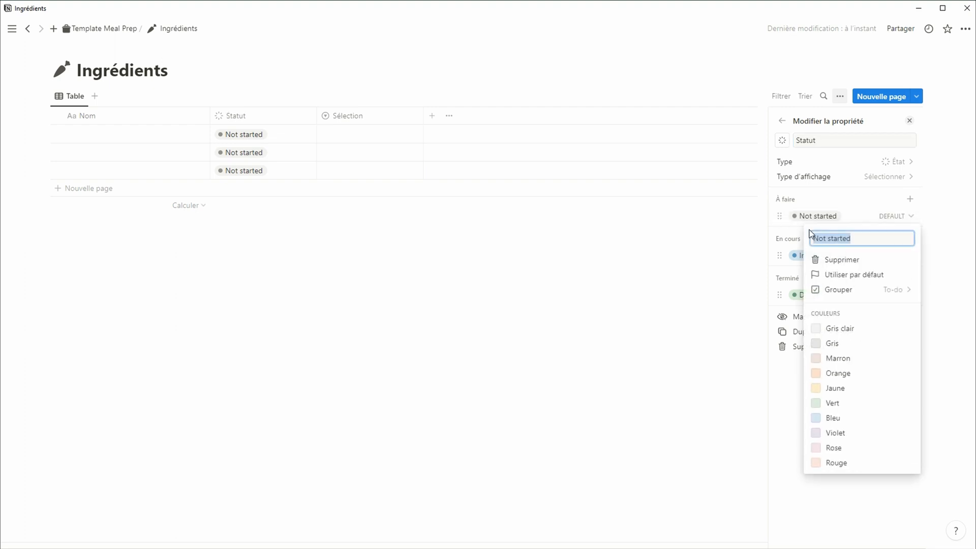
{"action": "type", "text": "à acheter"}
{"action": "left_click", "coordinate": [845, 461]}
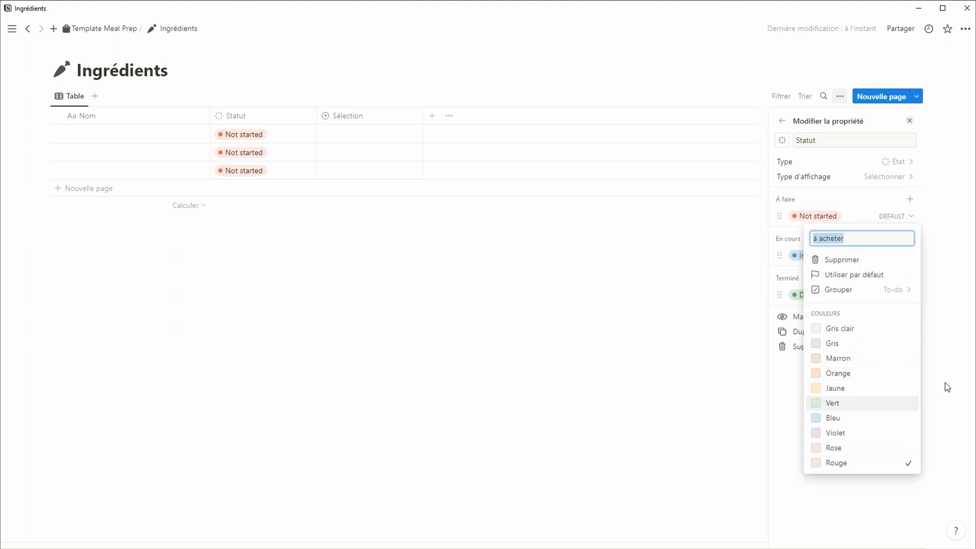
Delete the In progress option of Statut and rename the Done option to "en stock"
{"action": "left_click", "coordinate": [796, 255]}
{"action": "left_click", "coordinate": [842, 296]}
{"action": "left_click", "coordinate": [510, 290]}
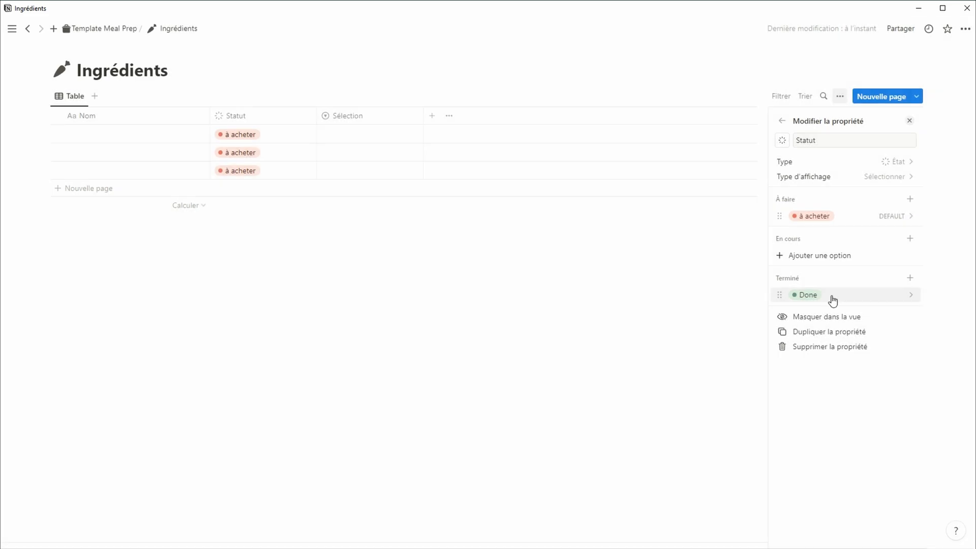
{"action": "left_click", "coordinate": [832, 300]}
{"action": "type", "text": "en stock"}
{"action": "key", "text": "Return"}
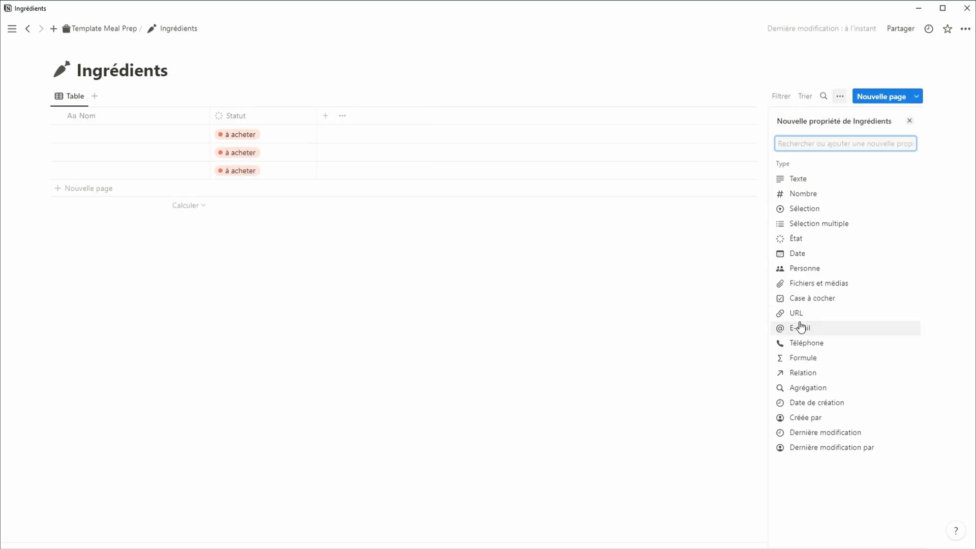
Add a Sélection property named "Unité" to Ingrédients with the options ml, g, L and unité
{"action": "left_click", "coordinate": [830, 207]}
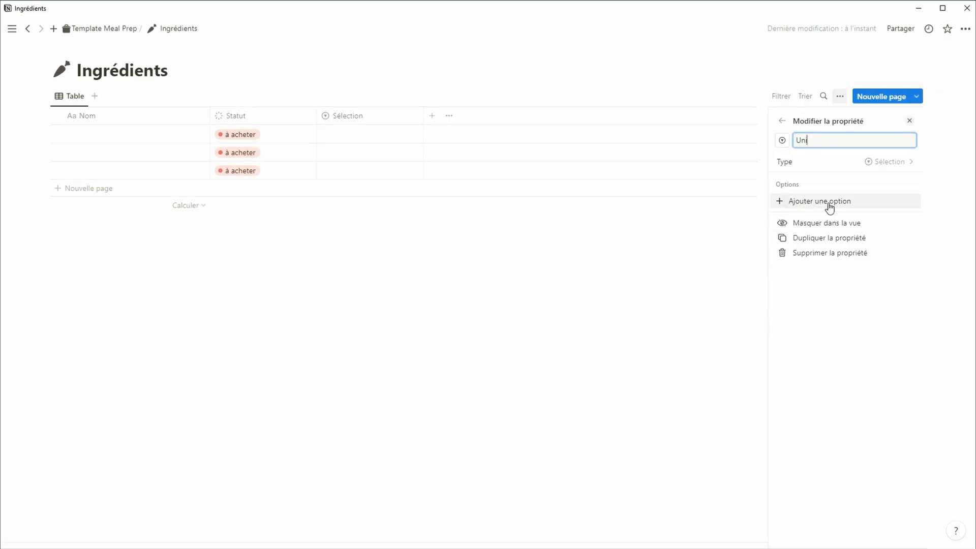
{"action": "left_click", "coordinate": [839, 201]}
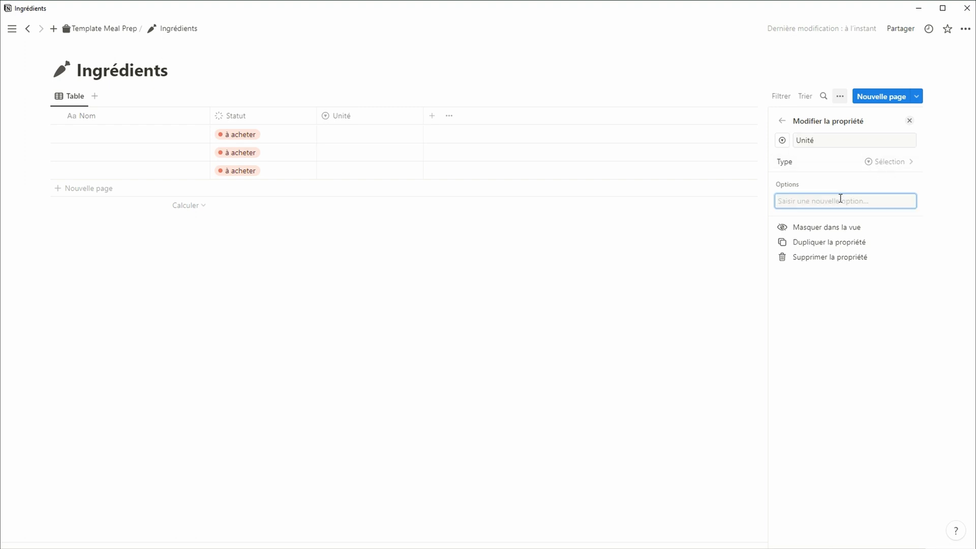
{"action": "type", "text": "ml"}
{"action": "key", "text": "Return"}
{"action": "type", "text": "g"}
{"action": "key", "text": "Return"}
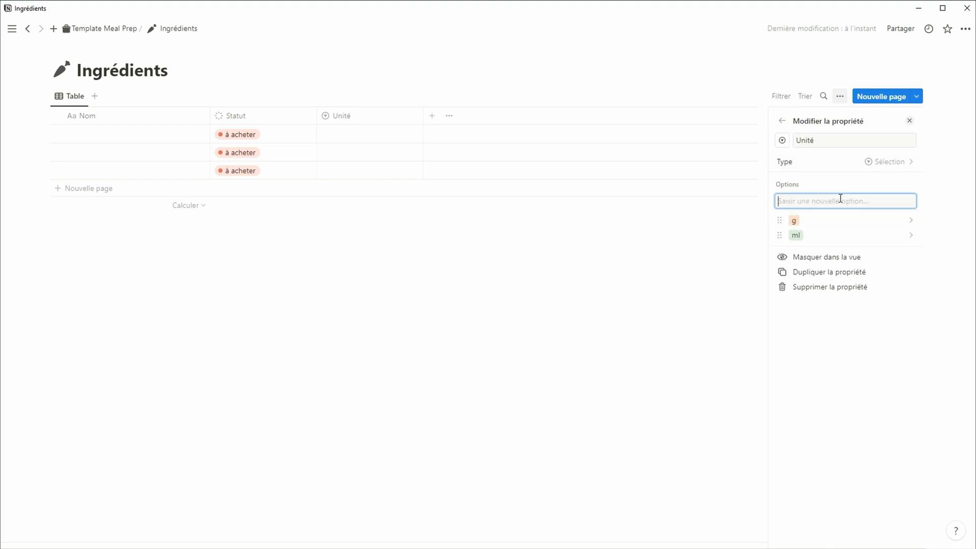
{"action": "type", "text": "L"}
{"action": "key", "text": "Return"}
{"action": "type", "text": "unité"}
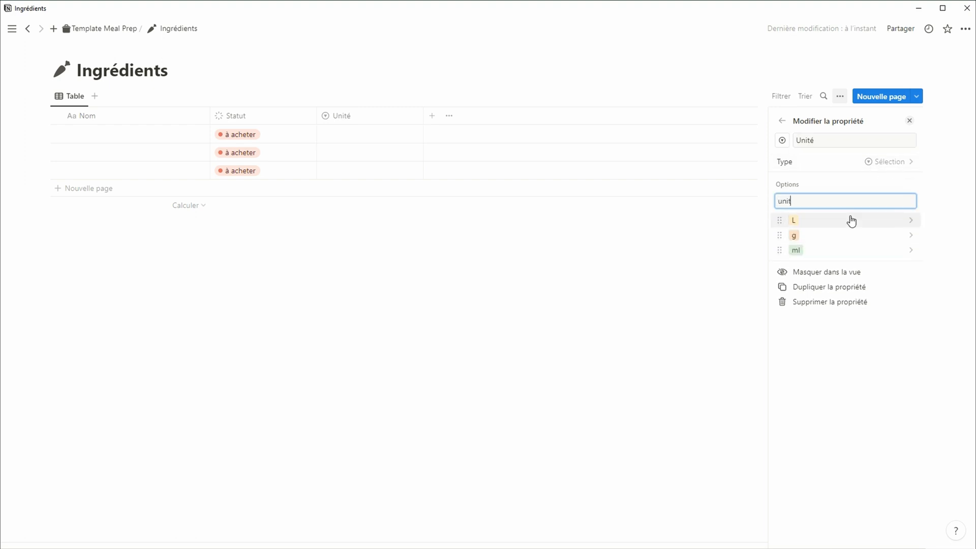
{"action": "key", "text": "Return"}
{"action": "key", "text": "Escape"}
Name the three ingredient rows "Lait", "Farine" and "Oeufs"
{"action": "left_click", "coordinate": [83, 135]}
{"action": "type", "text": "Lait"}
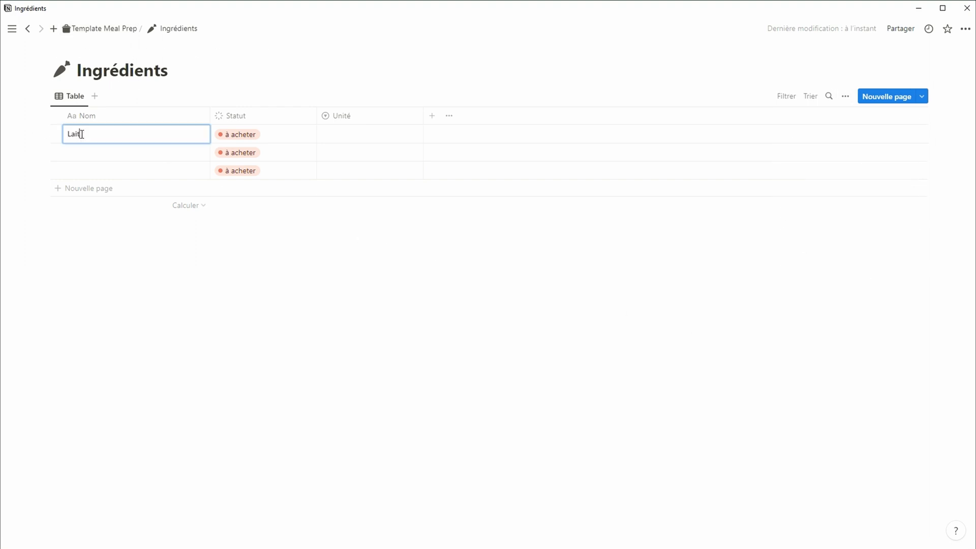
{"action": "key", "text": "Return"}
{"action": "type", "text": "Farine"}
{"action": "key", "text": "Return"}
{"action": "type", "text": "Oeufs"}
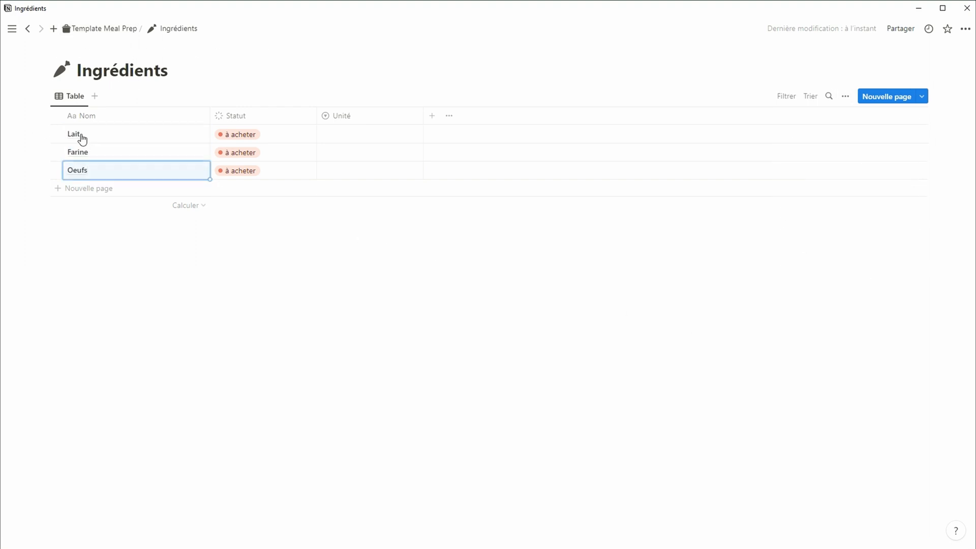
Set the Unité values to L for Lait, g for Farine and unité for Oeufs
{"action": "left_click", "coordinate": [333, 133]}
{"action": "left_click", "coordinate": [350, 184]}
{"action": "left_click", "coordinate": [356, 153]}
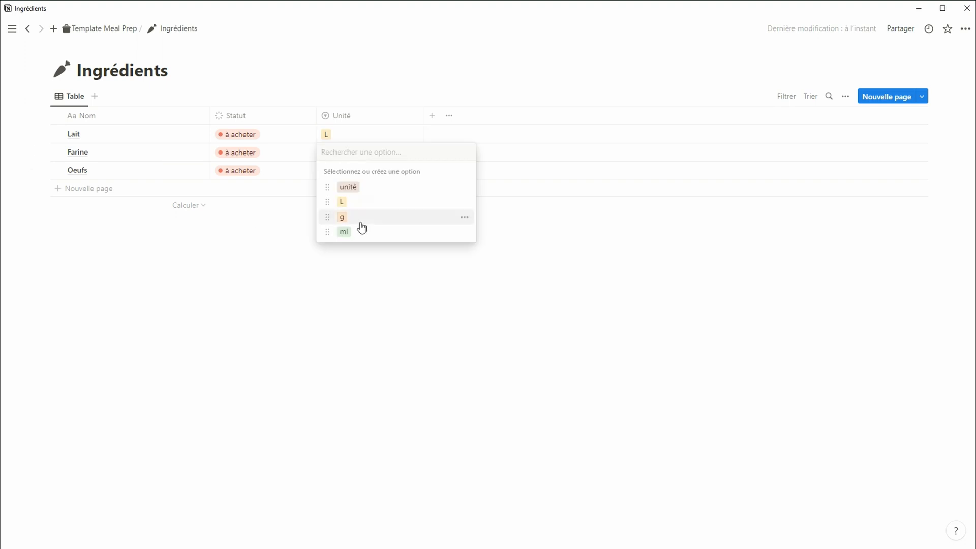
{"action": "left_click", "coordinate": [356, 217]}
{"action": "left_click", "coordinate": [356, 170]}
{"action": "left_click", "coordinate": [347, 205]}
Open the Recettes database from Template Meal Prep and delete its default Étiquettes property
{"action": "left_click", "coordinate": [104, 29]}
{"action": "left_click", "coordinate": [333, 244]}
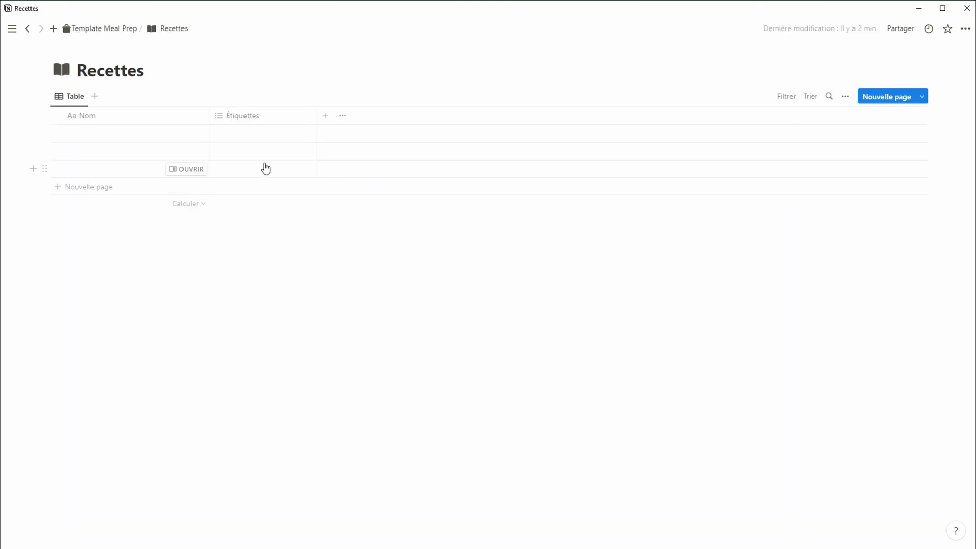
{"action": "left_click", "coordinate": [254, 115]}
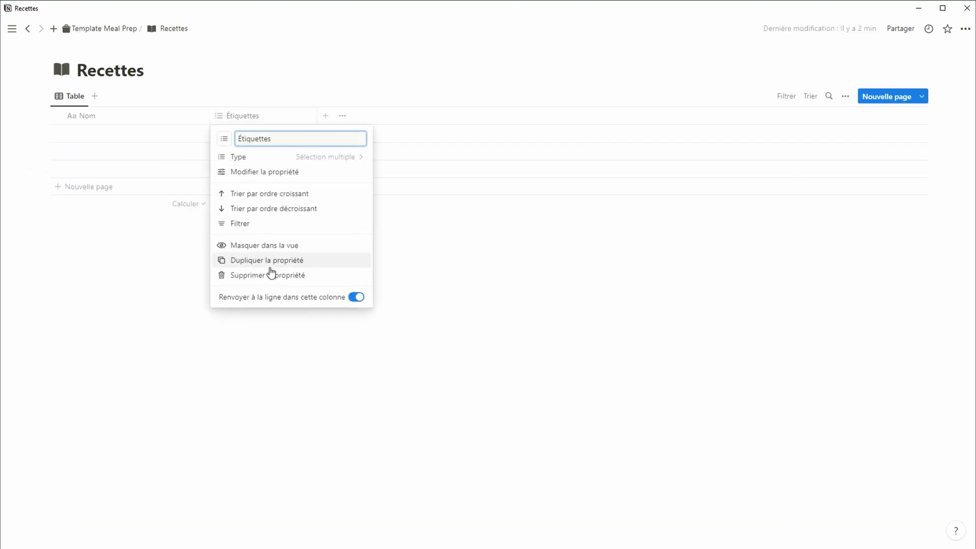
{"action": "left_click", "coordinate": [259, 274]}
{"action": "left_click", "coordinate": [490, 289]}
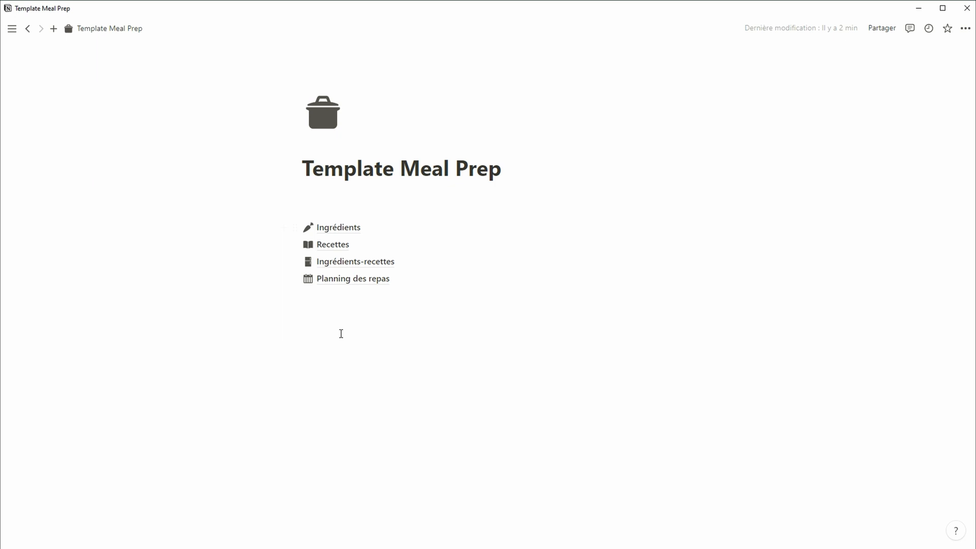
Open the Ingrédients-recettes database and delete its default Étiquettes property
{"action": "left_click", "coordinate": [355, 262]}
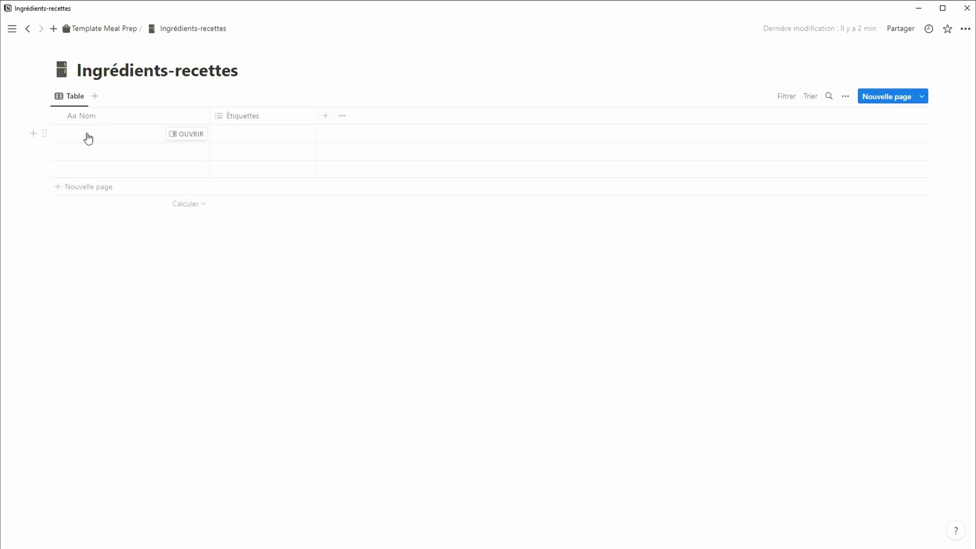
{"action": "left_click", "coordinate": [218, 115]}
{"action": "left_click", "coordinate": [255, 271]}
{"action": "key", "text": "Return"}
Add a relation from Ingrédients-recettes to the Recettes database, with the linked property also shown in Recettes
{"action": "left_click", "coordinate": [221, 120]}
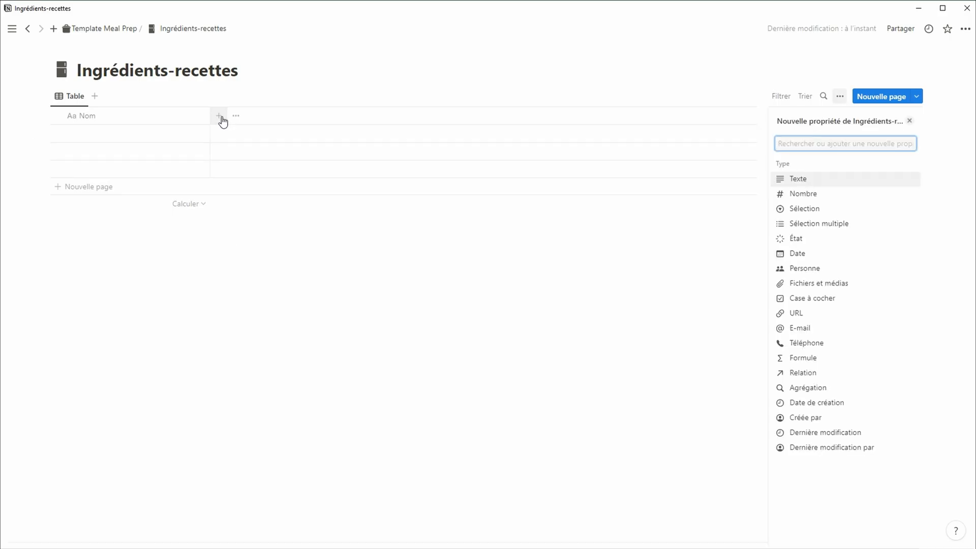
{"action": "left_click", "coordinate": [826, 373]}
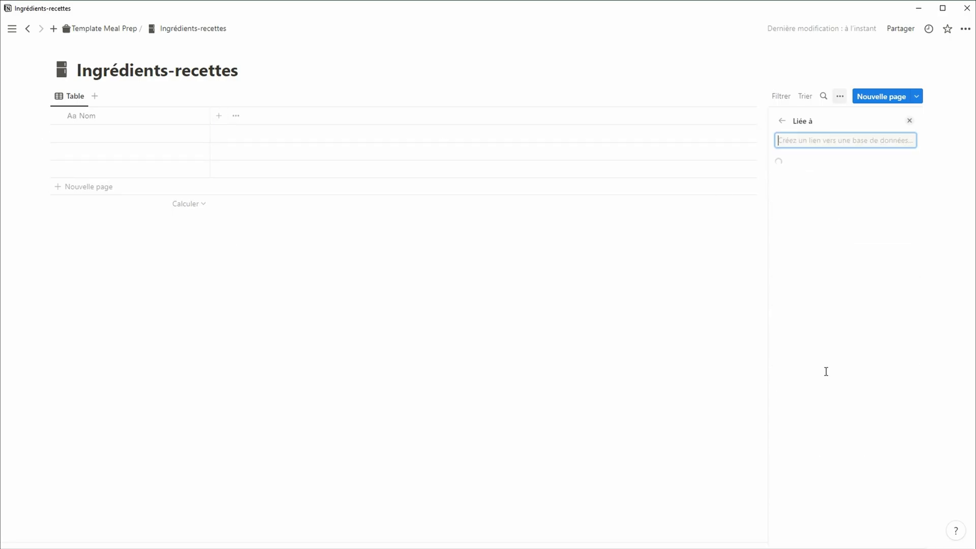
{"action": "left_click", "coordinate": [825, 193]}
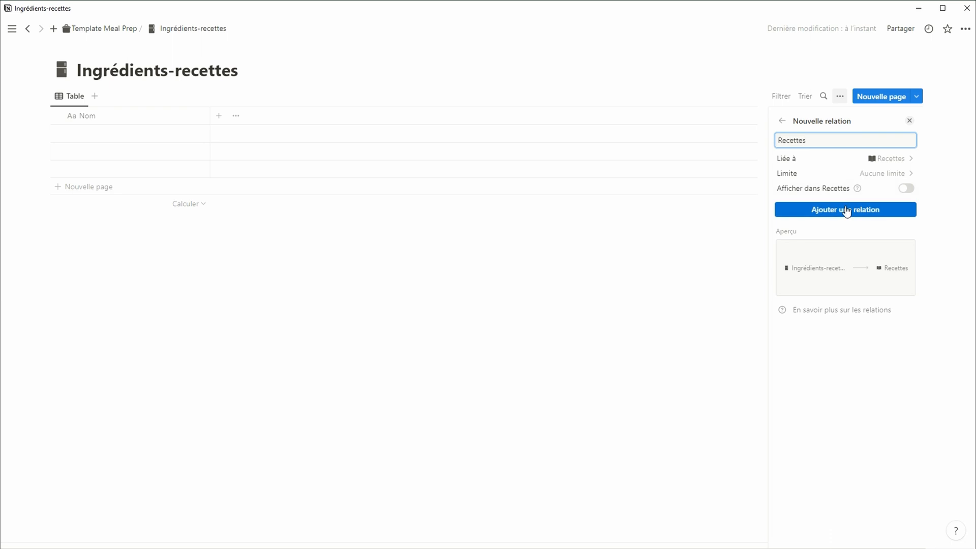
{"action": "left_click", "coordinate": [908, 189]}
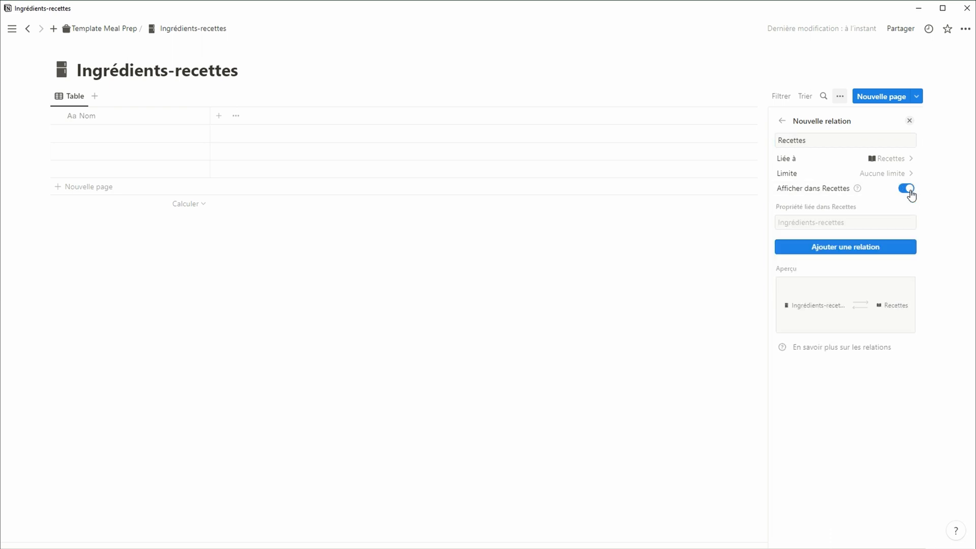
{"action": "left_click", "coordinate": [845, 246]}
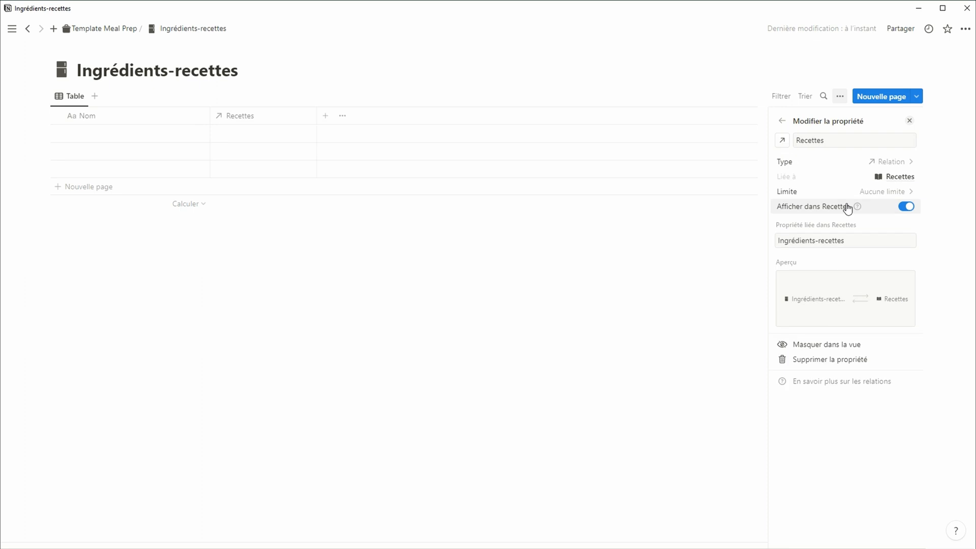
Limit the Recettes relation to 1 page
{"action": "left_click", "coordinate": [883, 193]}
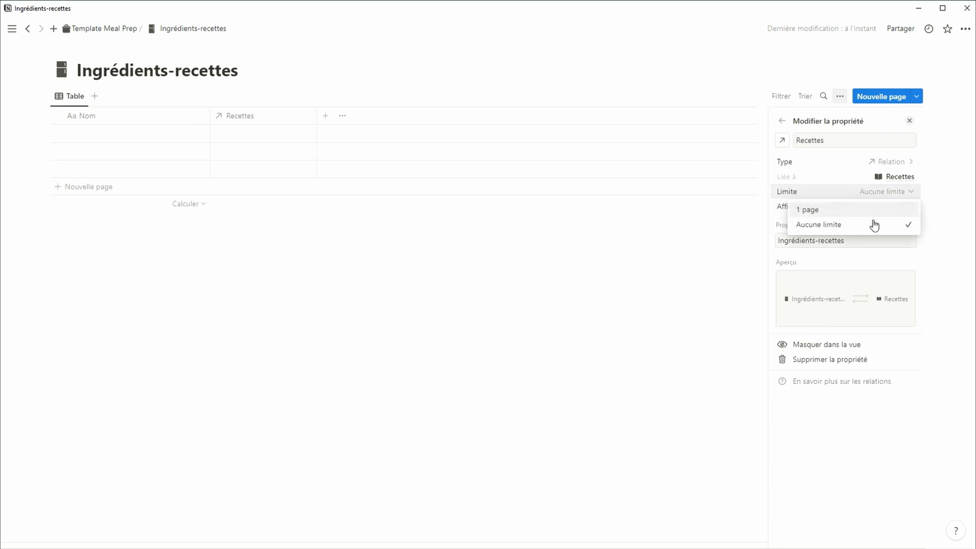
{"action": "left_click", "coordinate": [859, 211]}
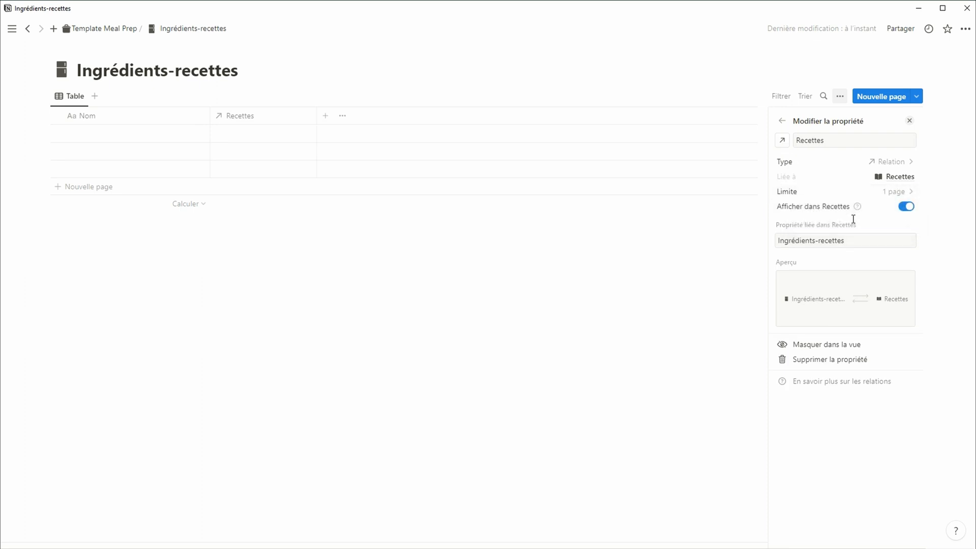
{"action": "left_click", "coordinate": [680, 288]}
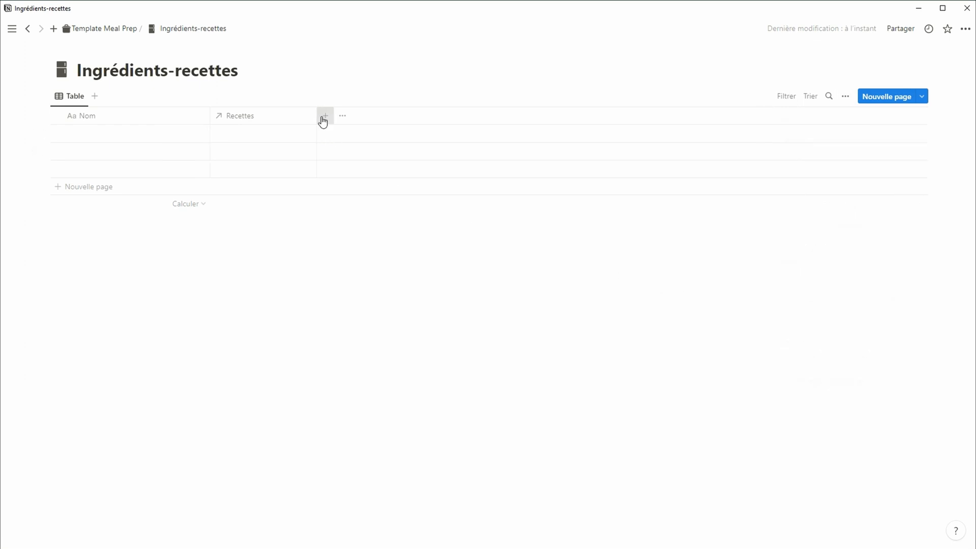
Add a relation to the Ingrédients database, limited to 1 page, with the linked property also shown in Ingrédients
{"action": "left_click", "coordinate": [325, 115]}
{"action": "left_click", "coordinate": [810, 373]}
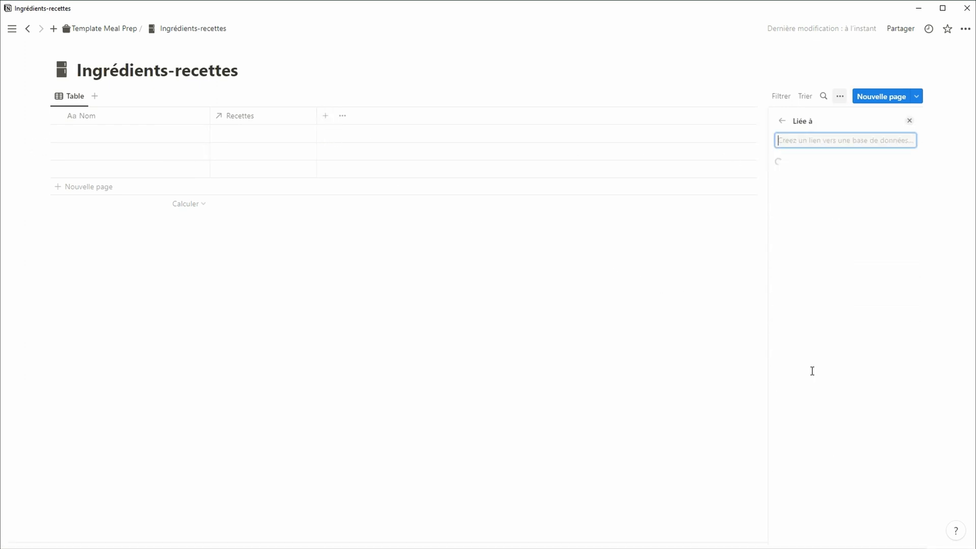
{"action": "left_click", "coordinate": [829, 220]}
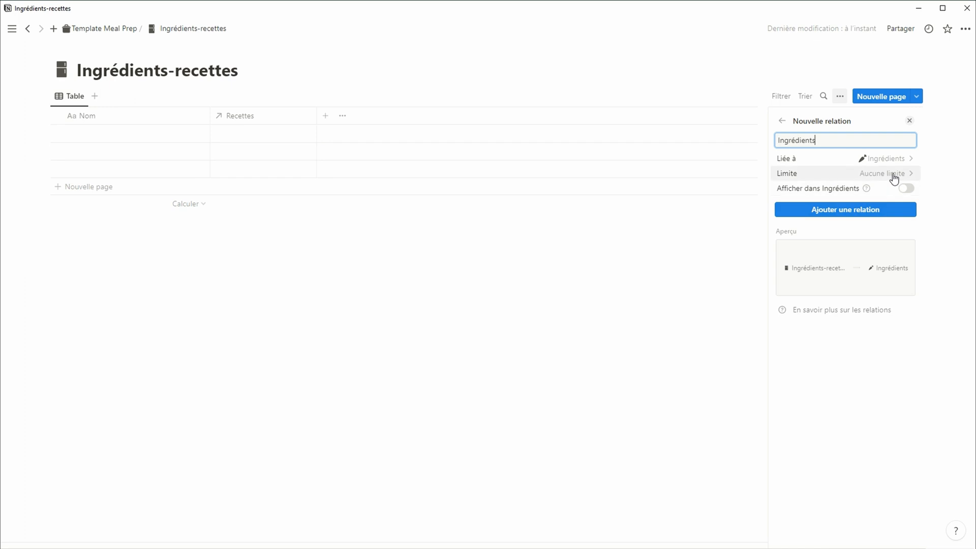
{"action": "left_click", "coordinate": [893, 173]}
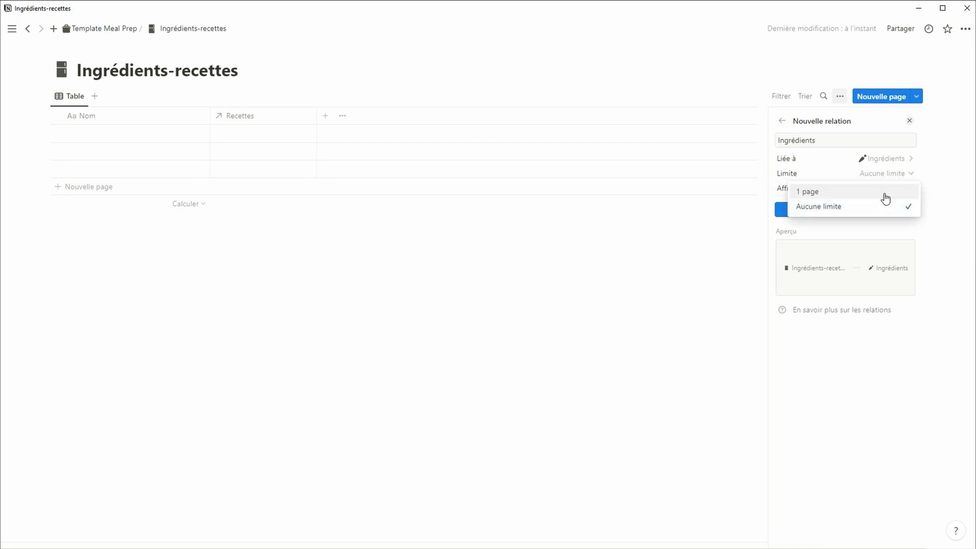
{"action": "left_click", "coordinate": [885, 195]}
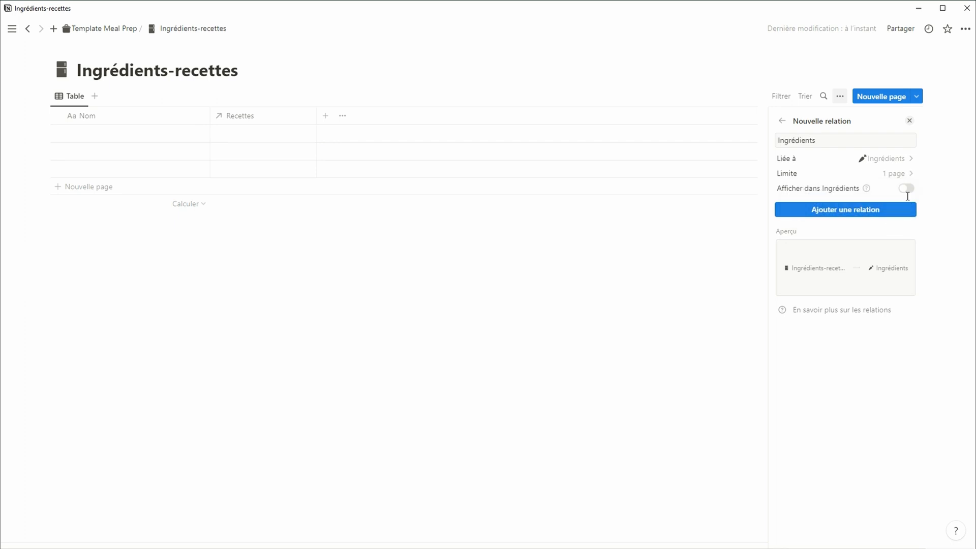
{"action": "left_click", "coordinate": [907, 190]}
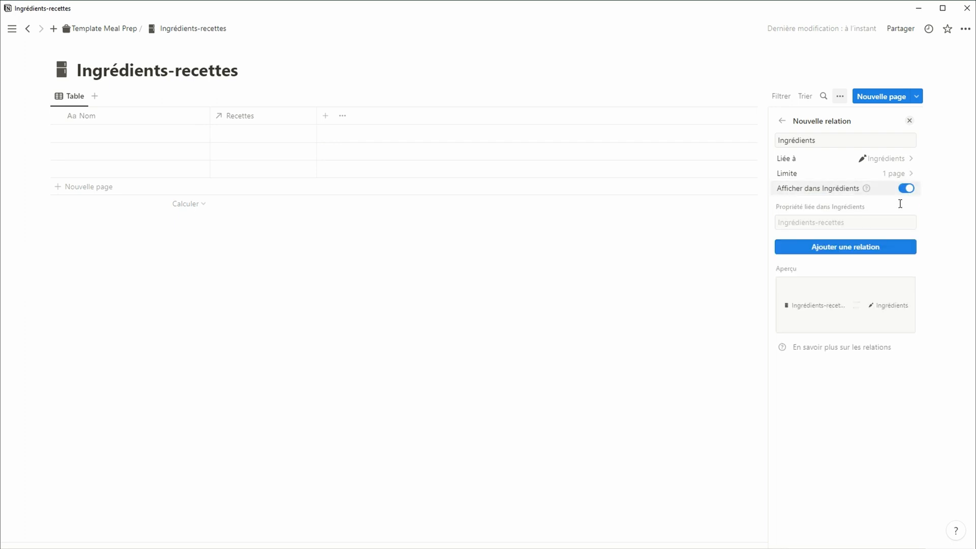
{"action": "left_click", "coordinate": [881, 247]}
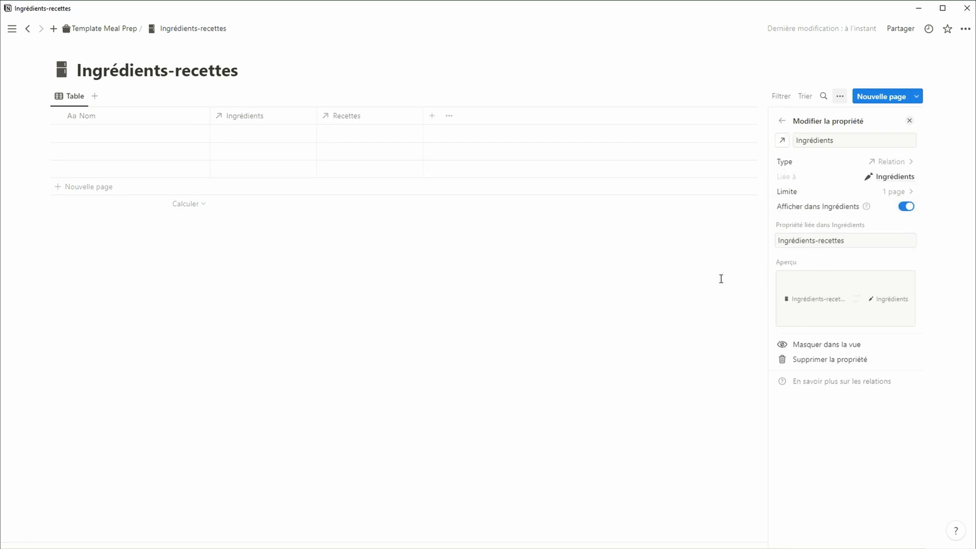
{"action": "left_click", "coordinate": [566, 317]}
Add an Agrégation property showing the original Unité through the Ingrédients relation, and link the first row to Farine
{"action": "left_click", "coordinate": [446, 117]}
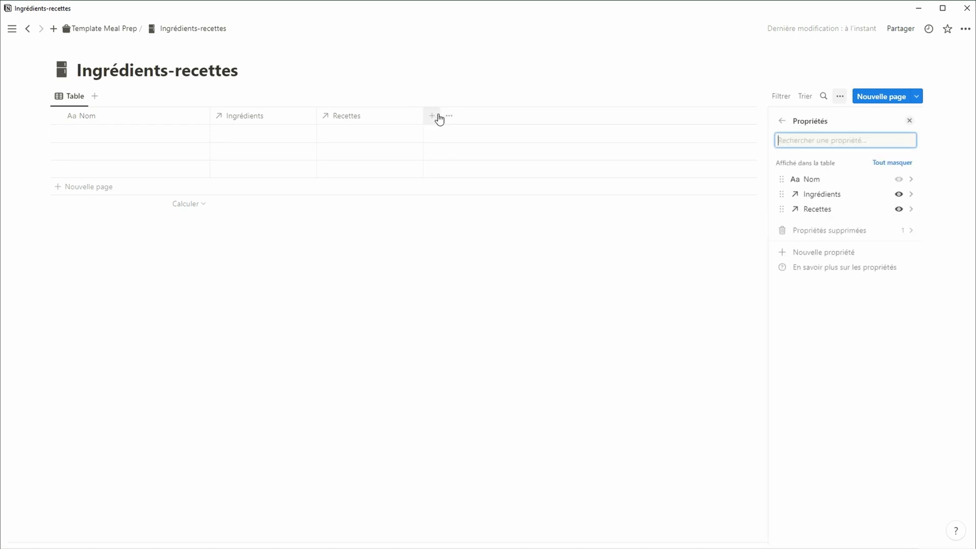
{"action": "left_click", "coordinate": [436, 117]}
{"action": "left_click", "coordinate": [432, 116]}
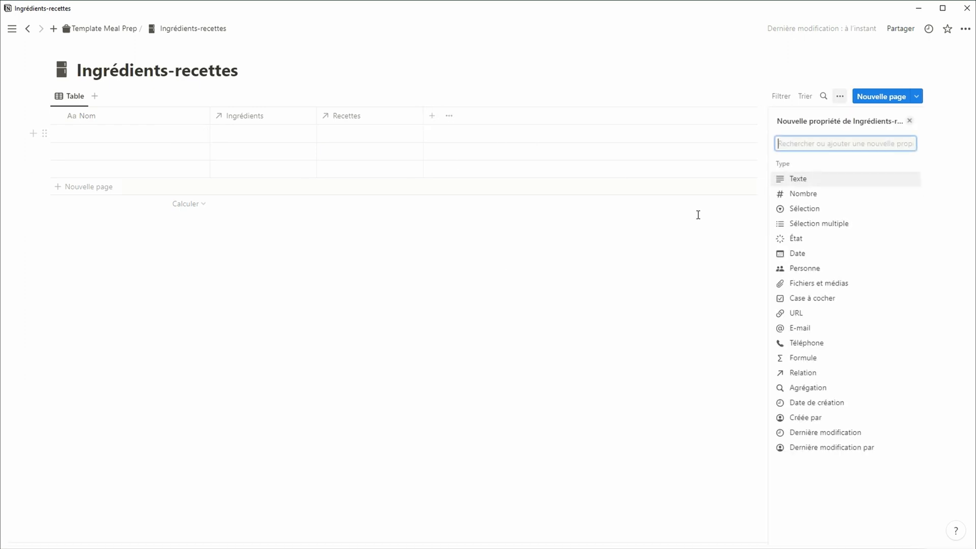
{"action": "left_click", "coordinate": [812, 385]}
{"action": "left_click", "coordinate": [871, 177]}
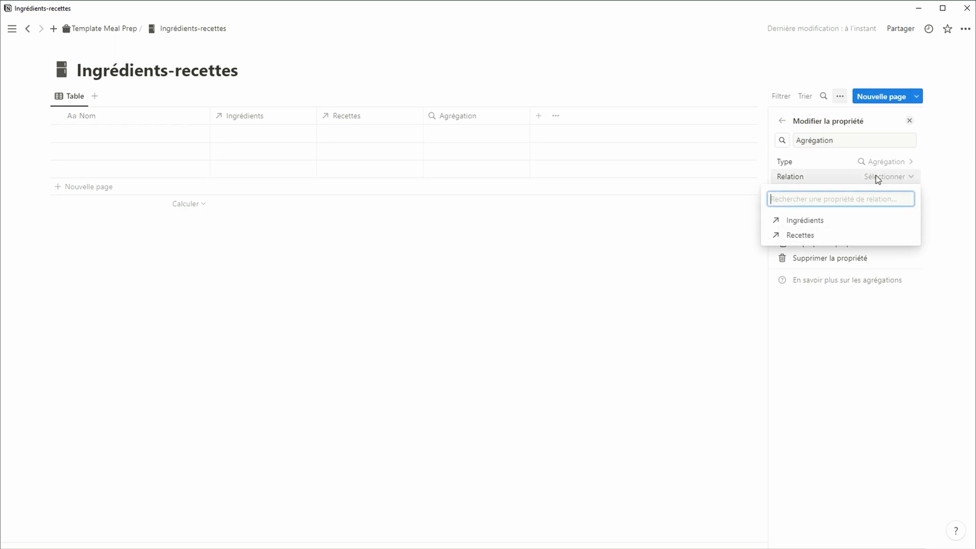
{"action": "left_click", "coordinate": [856, 222]}
{"action": "left_click", "coordinate": [891, 192]}
{"action": "left_click", "coordinate": [844, 281]}
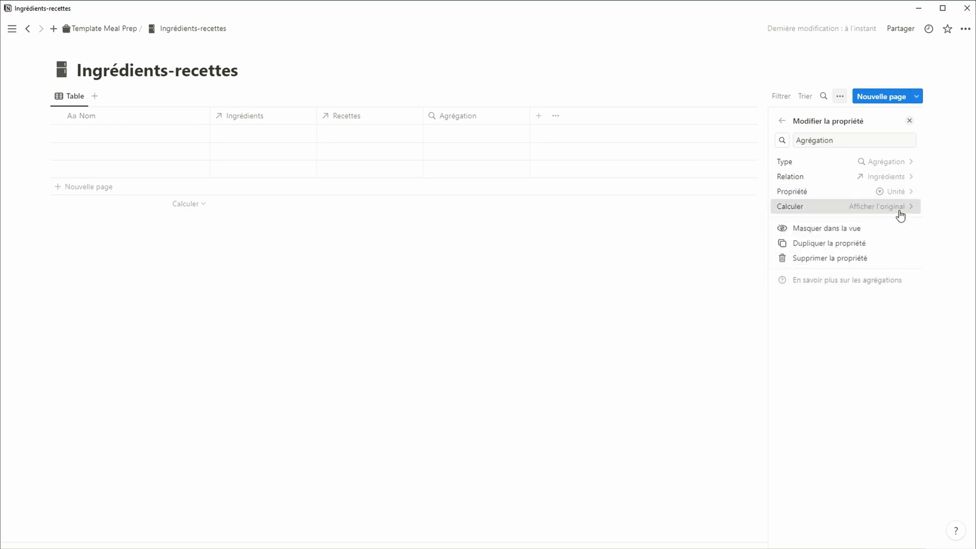
{"action": "left_click", "coordinate": [898, 209]}
{"action": "left_click", "coordinate": [895, 224]}
{"action": "left_click", "coordinate": [692, 307]}
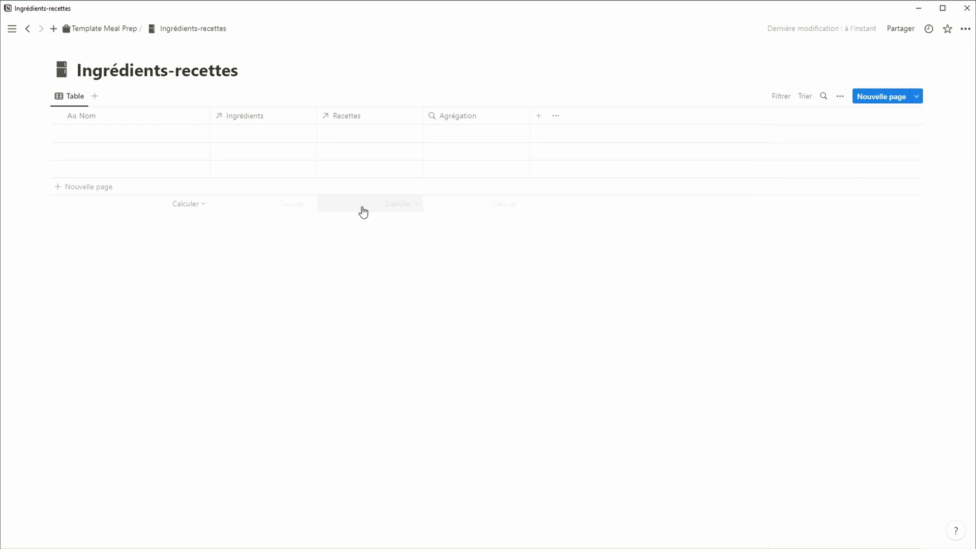
{"action": "left_click", "coordinate": [260, 135]}
{"action": "left_click", "coordinate": [254, 170]}
Add a number property named Quantité recette to the Ingrédients-recettes database
{"action": "left_click", "coordinate": [539, 116]}
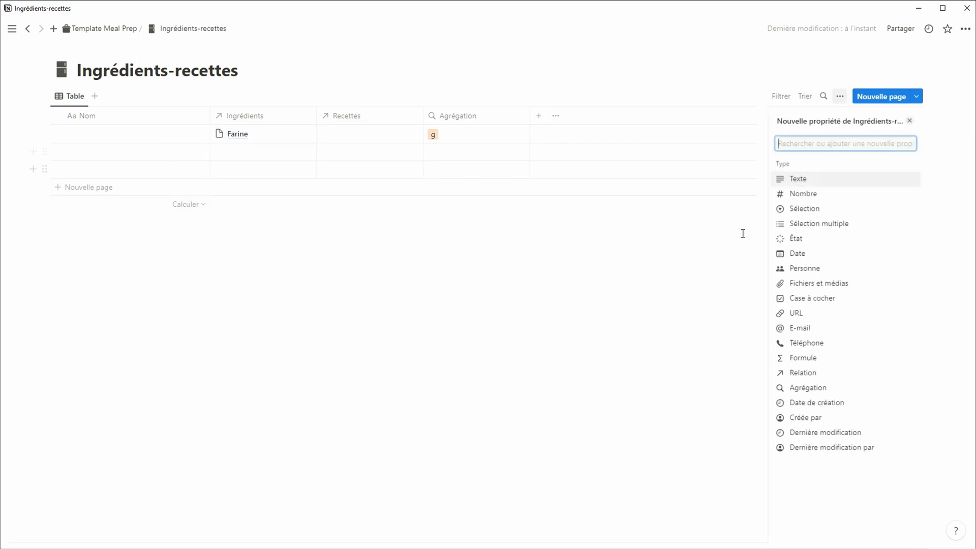
{"action": "left_click", "coordinate": [800, 195]}
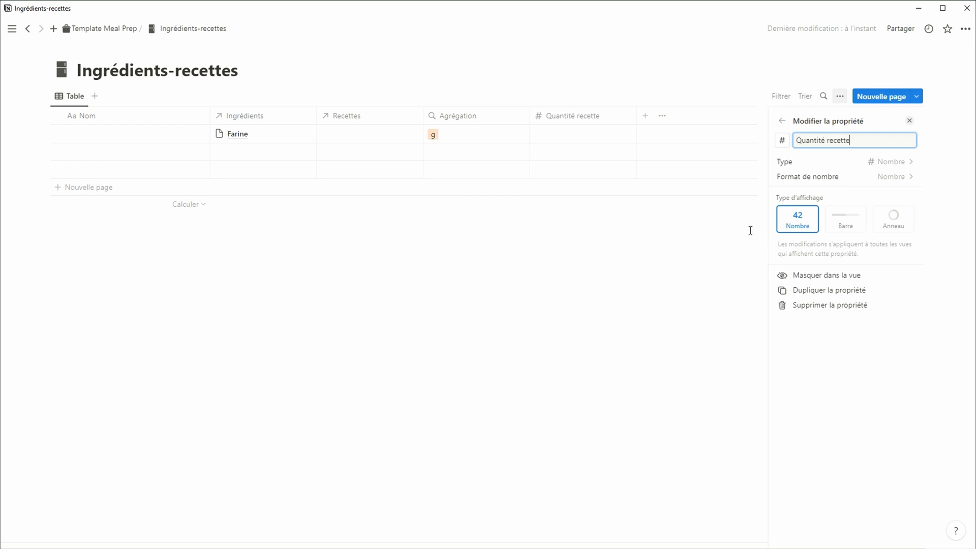
{"action": "left_click", "coordinate": [584, 261]}
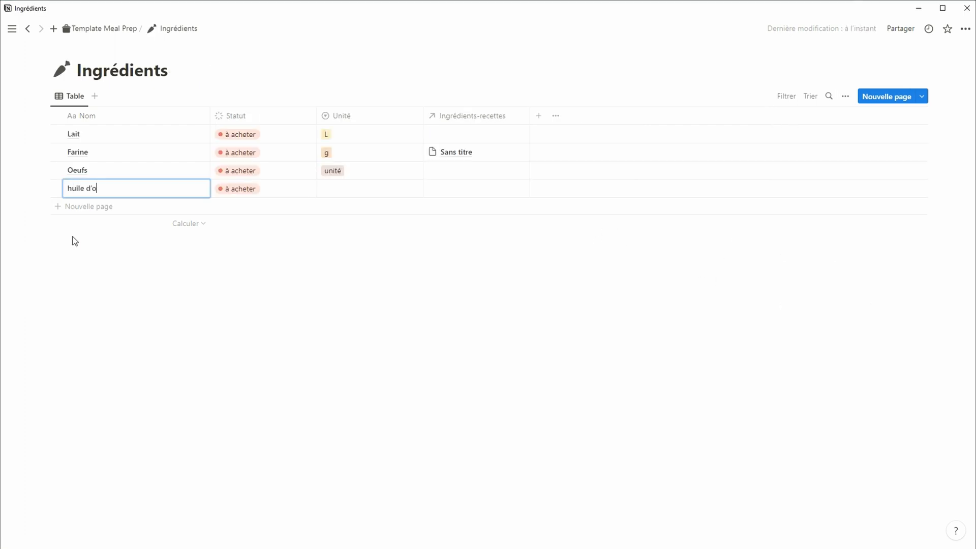
Add huile d'olive with the unit CàS and Levure with the unit sachet to the Ingrédients database
{"action": "type", "text": "live"}
{"action": "left_click", "coordinate": [366, 188]}
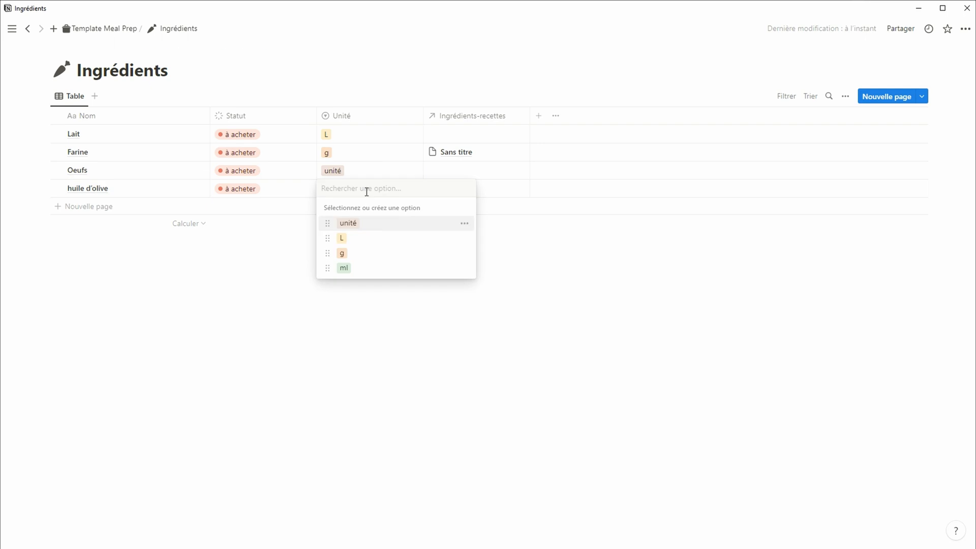
{"action": "type", "text": "CàS"}
{"action": "key", "text": "Return"}
{"action": "left_click", "coordinate": [83, 206]}
{"action": "type", "text": "Levure"}
{"action": "left_click", "coordinate": [325, 208]}
{"action": "type", "text": "sachet"}
{"action": "key", "text": "Return"}
Add the ingredients Sel with the unit pincée and eau with the unit L
{"action": "left_click", "coordinate": [127, 225]}
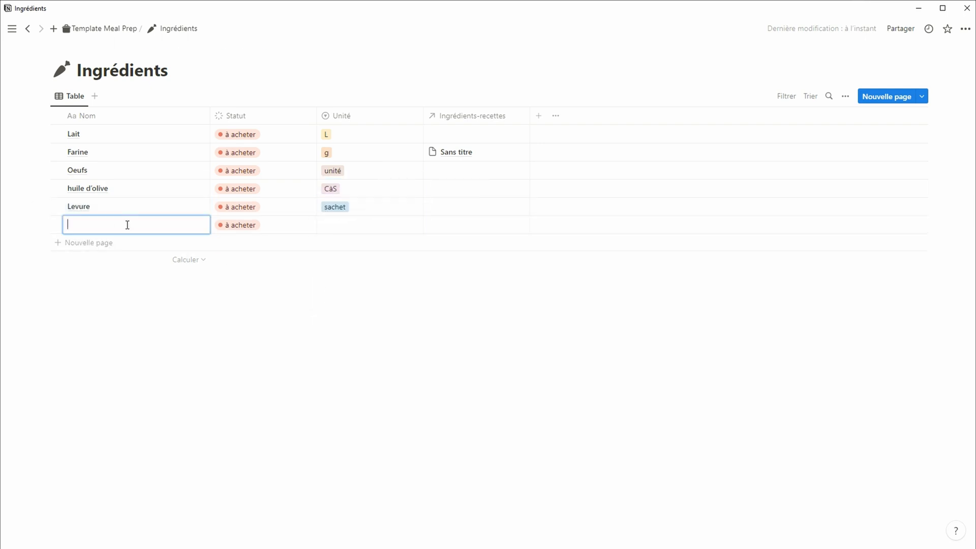
{"action": "type", "text": "Sel"}
{"action": "left_click", "coordinate": [326, 225]}
{"action": "type", "text": "pincéeeau"}
{"action": "left_click", "coordinate": [338, 242]}
{"action": "type", "text": "L"}
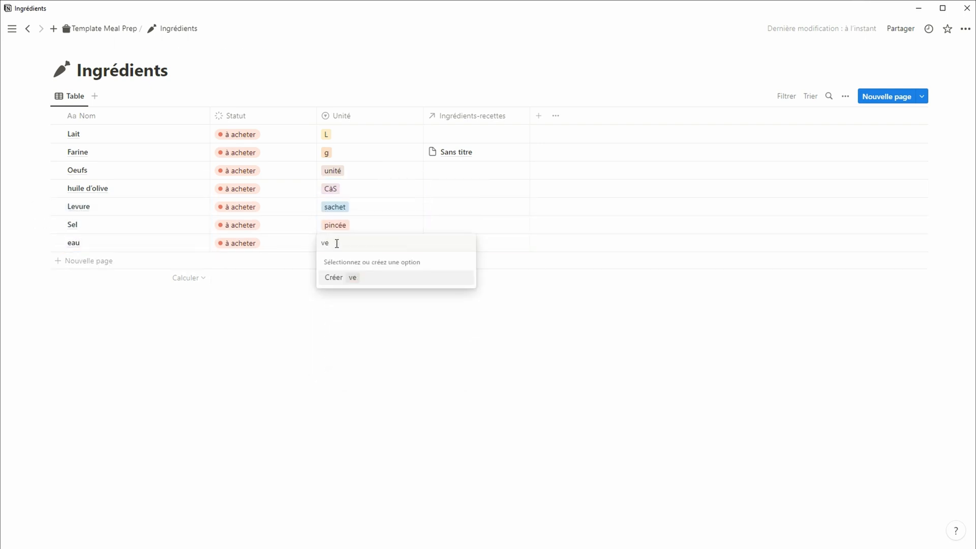
{"action": "key", "text": "Return"}
Add the ingredients coulis de tomate and cheddar, both with the unit g
{"action": "left_click", "coordinate": [183, 261]}
{"action": "left_click", "coordinate": [350, 263]}
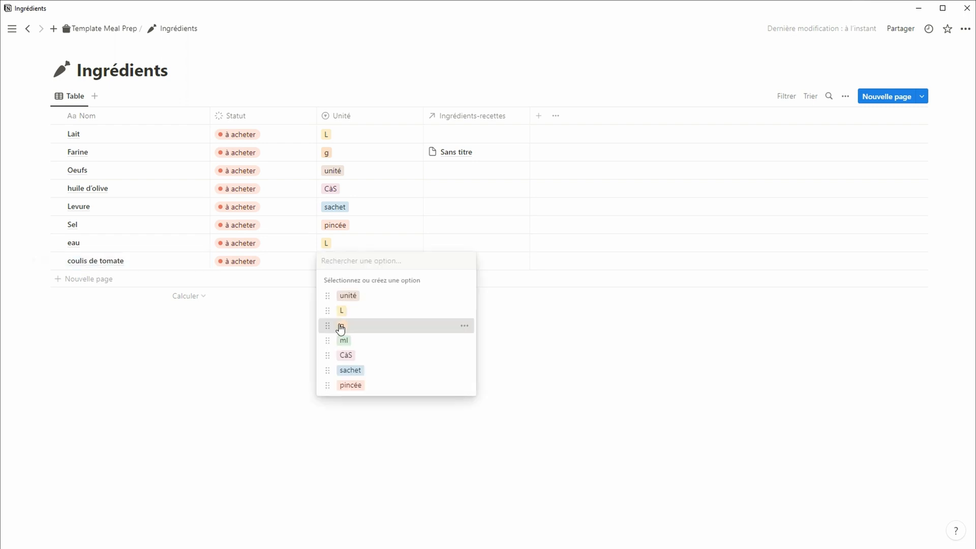
{"action": "left_click", "coordinate": [340, 328]}
{"action": "left_click", "coordinate": [179, 280]}
{"action": "type", "text": "cheddar"}
{"action": "key", "text": "Tab"}
{"action": "key", "text": "Tab"}
{"action": "key", "text": "Return"}
{"action": "type", "text": "g"}
{"action": "key", "text": "Return"}
Add the ingredients Comté and Gorgonzola, both with the unit g
{"action": "left_click", "coordinate": [107, 297]}
{"action": "type", "text": "Comté"}
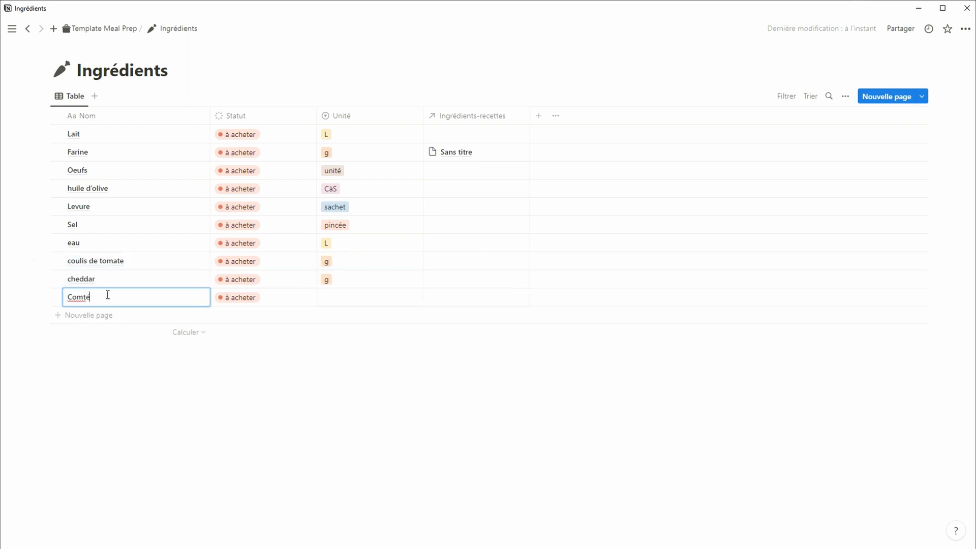
{"action": "key", "text": "Tab"}
{"action": "key", "text": "Tab"}
{"action": "key", "text": "Return"}
{"action": "type", "text": "g"}
{"action": "key", "text": "Return"}
{"action": "left_click", "coordinate": [165, 315]}
{"action": "type", "text": "Gorgonzola"}
{"action": "key", "text": "Tab"}
{"action": "key", "text": "Tab"}
{"action": "key", "text": "Return"}
{"action": "type", "text": "g"}
{"action": "key", "text": "Return"}
Add the ingredient Mozzarella with the unit unité, and add Basilic without a unit
{"action": "left_click", "coordinate": [120, 331]}
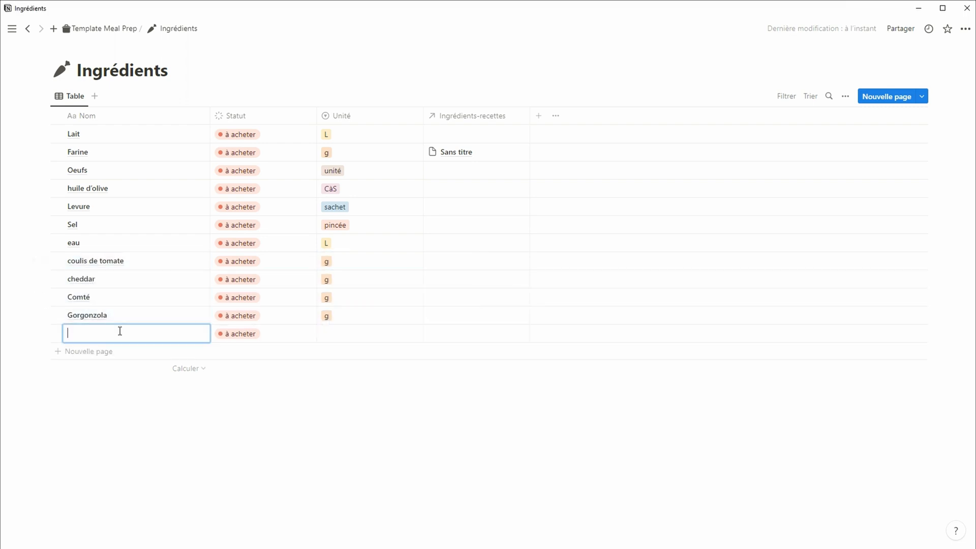
{"action": "type", "text": "Mozzarella"}
{"action": "key", "text": "Tab"}
{"action": "key", "text": "Tab"}
{"action": "key", "text": "Return"}
{"action": "type", "text": "u"}
{"action": "key", "text": "Return"}
{"action": "left_click", "coordinate": [192, 351]}
{"action": "type", "text": "Basilic"}
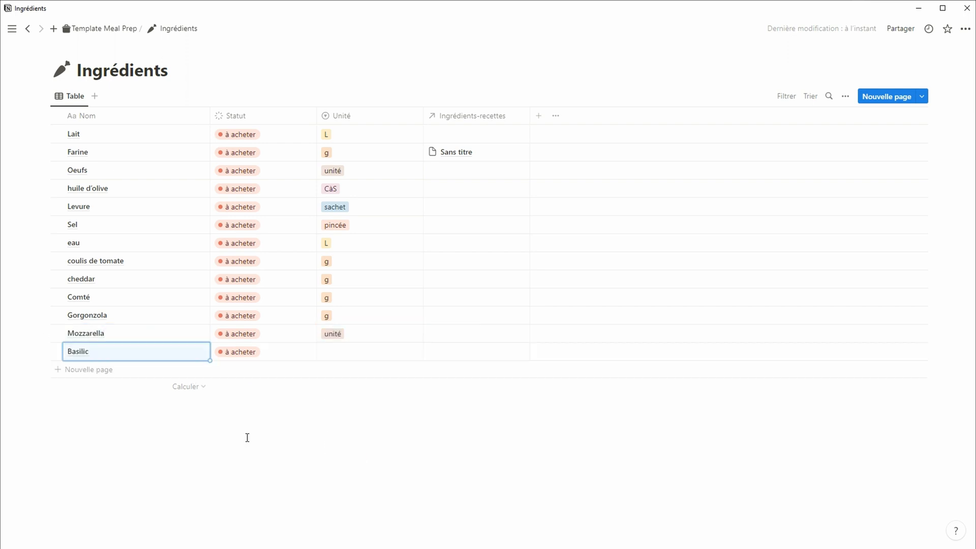
Open the Recettes database from Template Meal Prep and name the first recipe Pizza 4 fromages
{"action": "left_click", "coordinate": [124, 30]}
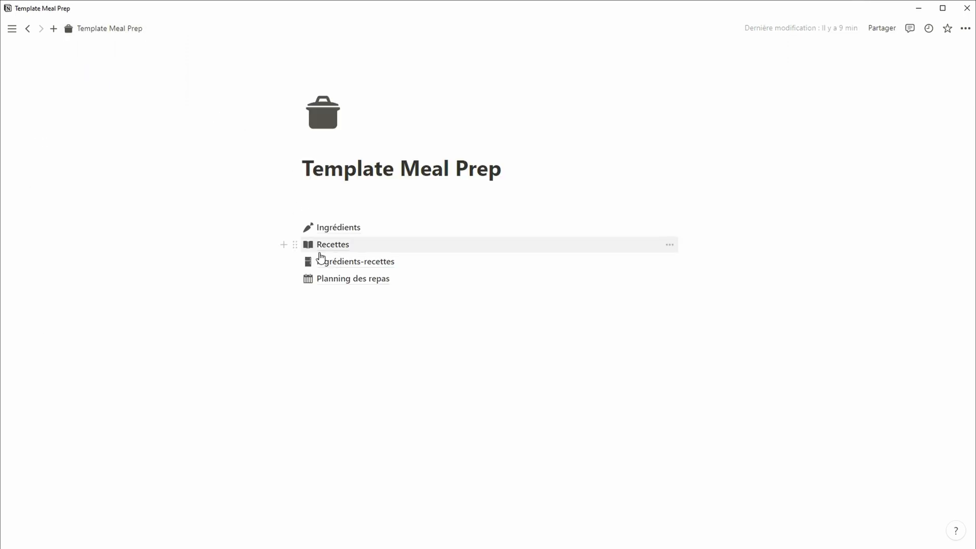
{"action": "left_click", "coordinate": [333, 245]}
{"action": "left_click", "coordinate": [146, 134]}
{"action": "type", "text": "Pizza"}
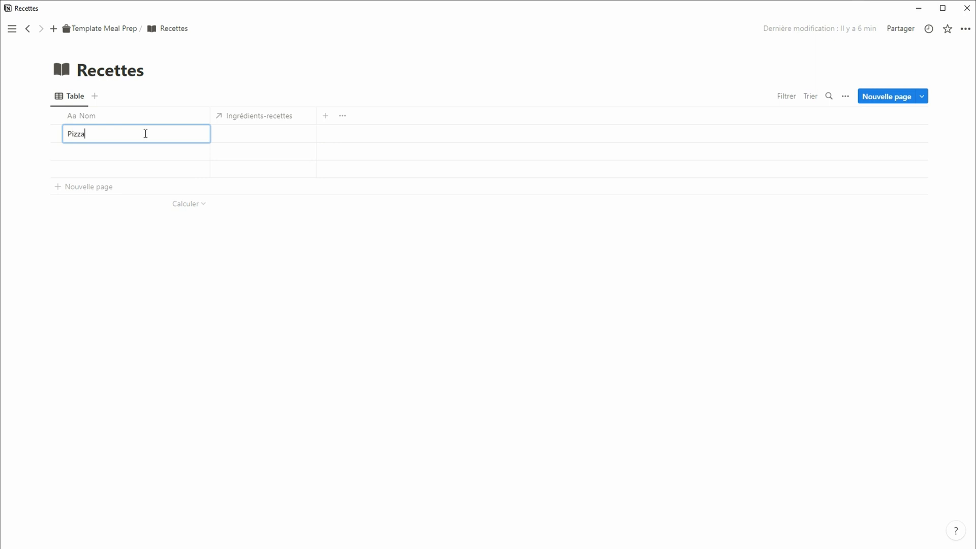
{"action": "type", "text": " 4 fromages"}
{"action": "key", "text": "Return"}
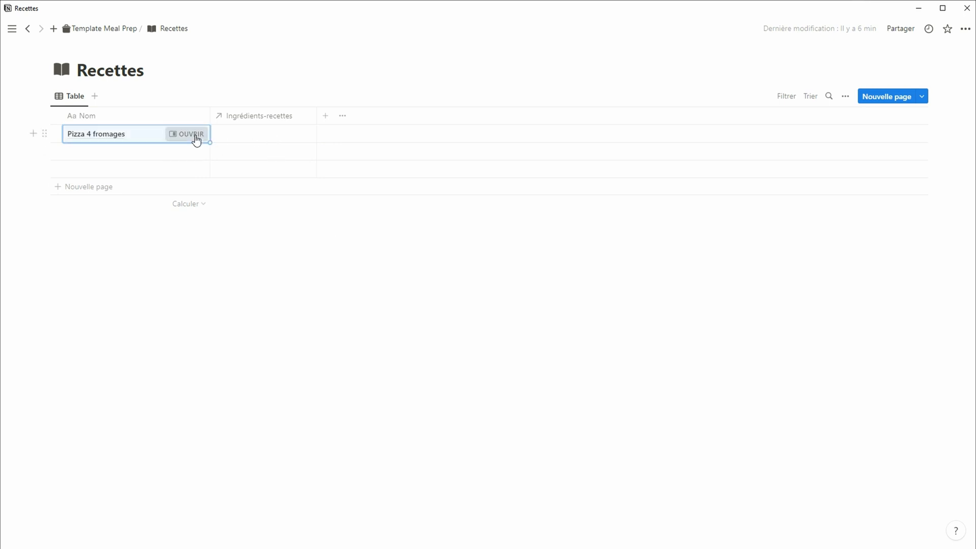
In the Pizza 4 fromages page, create the linked Ingrédients-recettes entries farine-pizza 4 from, huile olive - pizza 4 from and levure - pizza 4 from
{"action": "left_click", "coordinate": [194, 134]}
{"action": "left_click", "coordinate": [453, 95]}
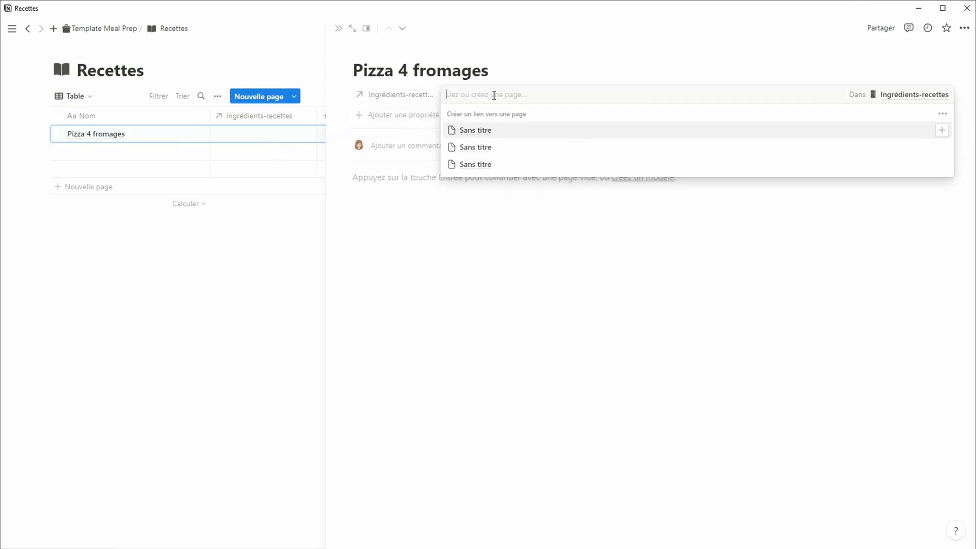
{"action": "type", "text": "farine-pizza 4 from"}
{"action": "key", "text": "Return"}
{"action": "type", "text": "huile olive"}
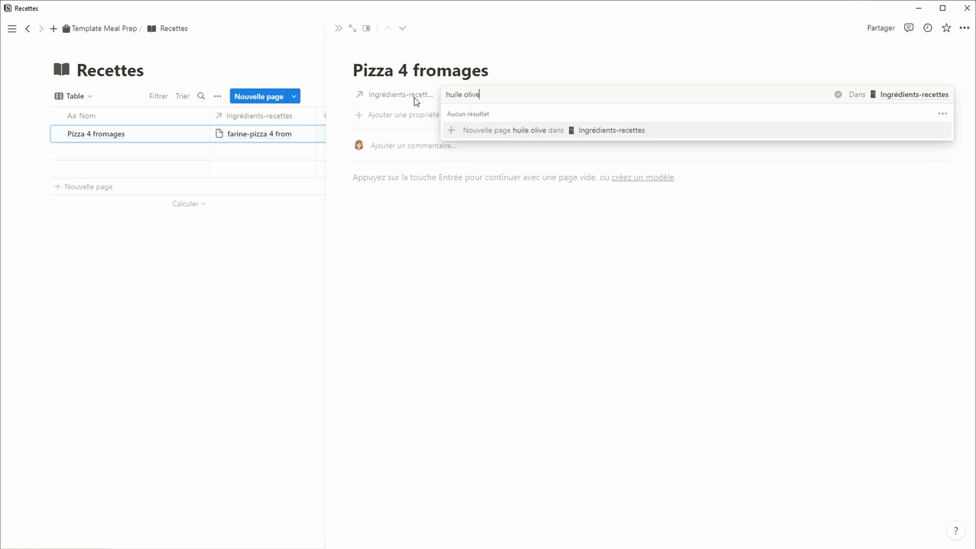
{"action": "type", "text": " - pizza 4 from"}
{"action": "key", "text": "Return"}
{"action": "key", "text": "BackSpace"}
{"action": "type", "text": "levure - pizza 4 from"}
{"action": "key", "text": "Return"}
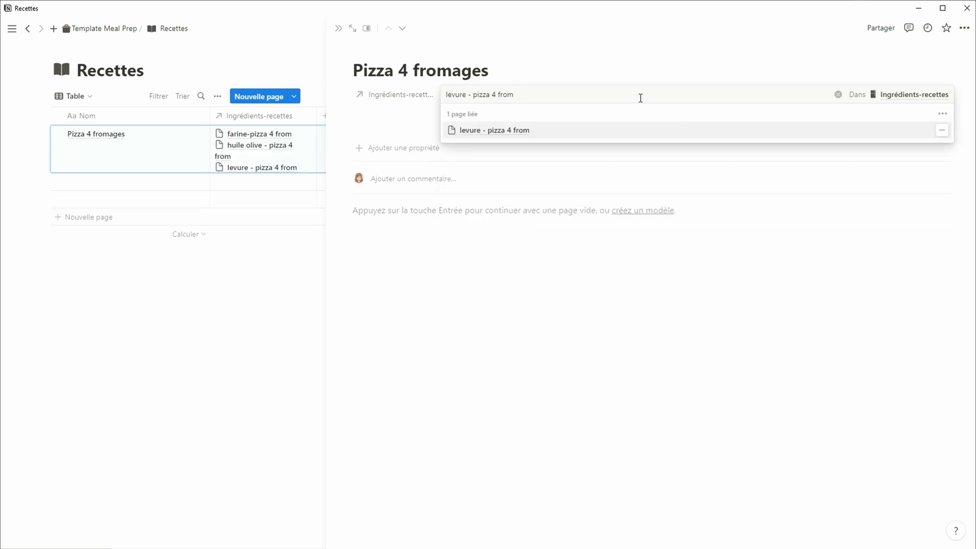
Create the linked Ingrédients-recettes entries Sel - pizza 4 from and eau - pizza 4 from
{"action": "key", "text": "BackSpace"}
{"action": "type", "text": "Sel - pizza 4 from"}
{"action": "key", "text": "Return"}
{"action": "key", "text": "BackSpace"}
{"action": "type", "text": "eau - pizza 4 from"}
{"action": "key", "text": "Return"}
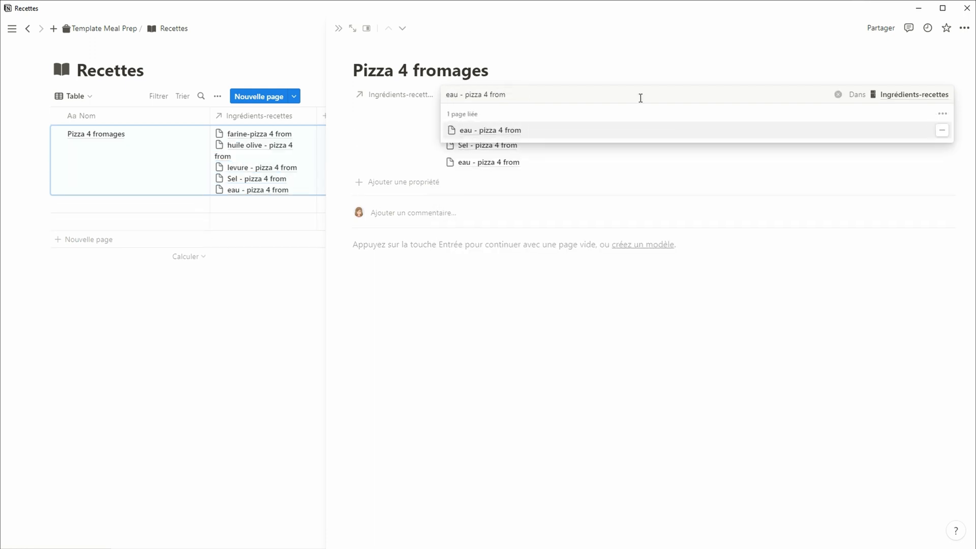
Create the linked entry coulie de tomate - pizza 4 from, plus a correctly spelled coulis de tomate - pizza 4 from
{"action": "key", "text": "BackSpace"}
{"action": "type", "text": "coulie de tomate - pizza 4 from"}
{"action": "key", "text": "Return"}
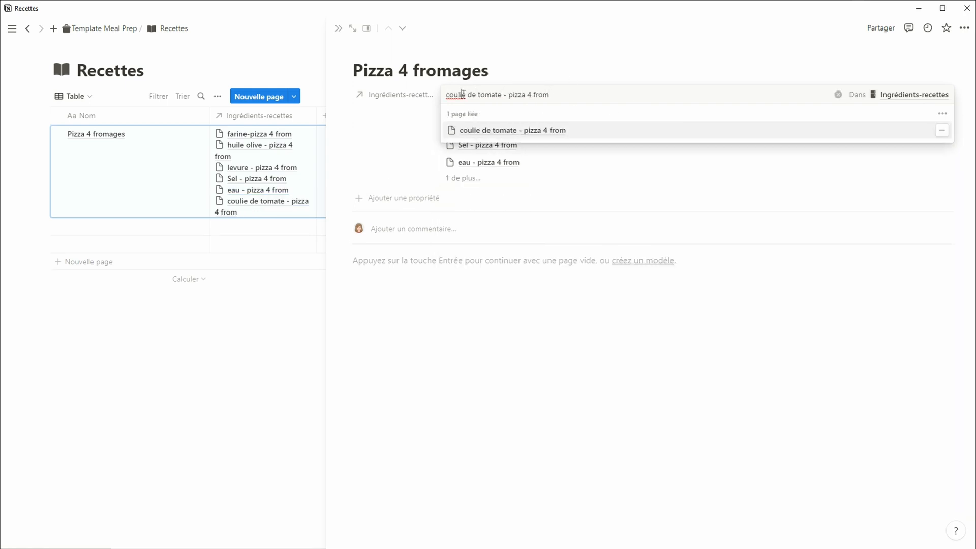
{"action": "key", "text": "BackSpace"}
{"action": "type", "text": "coulis de tomate - pizza 4 from"}
{"action": "key", "text": "Return"}
Create the linked entries cheddar - pizza 4 from, comté - pizza 4 from and gorgonzola - pizza 4 from
{"action": "key", "text": "BackSpace"}
{"action": "type", "text": "cheddar - pizza 4 from"}
{"action": "key", "text": "Return"}
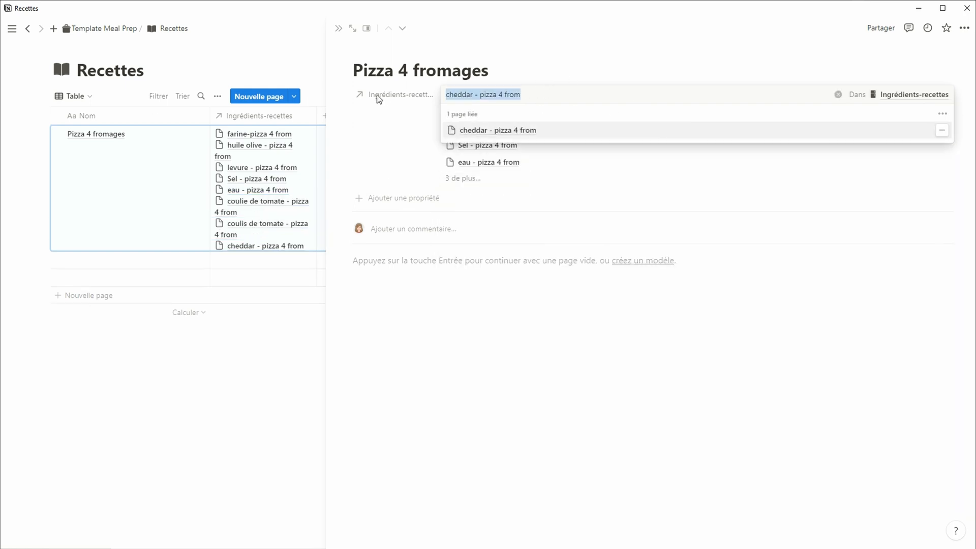
{"action": "key", "text": "BackSpace"}
{"action": "type", "text": "comté - pizza 4 from"}
{"action": "key", "text": "Return"}
{"action": "key", "text": "BackSpace"}
{"action": "type", "text": "gorgonzola - pizza 4 from"}
{"action": "key", "text": "Return"}
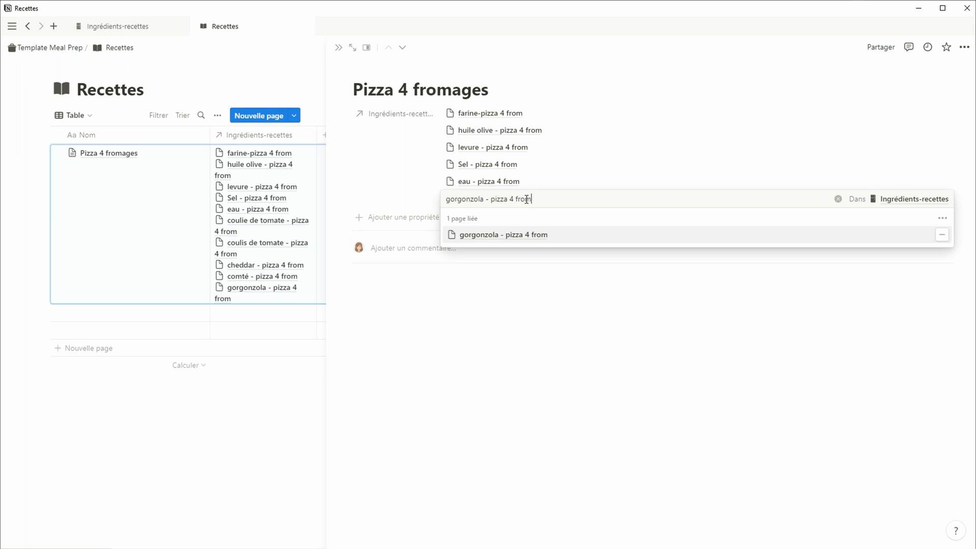
{"action": "key", "text": "BackSpace"}
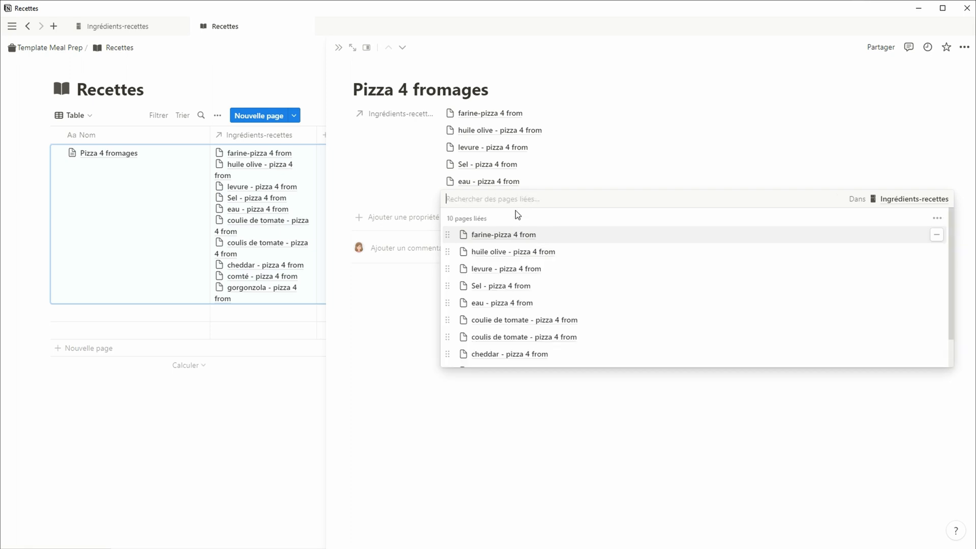
Create the linked entries mozzarella - pizza 4 from and Basilic - pizza 4 from, then close the recipe page
{"action": "type", "text": "mozzarella - pizza 4 from"}
{"action": "key", "text": "Return"}
{"action": "key", "text": "ctrl+a"}
{"action": "type", "text": "Basilic - pizza 4 from"}
{"action": "key", "text": "Return"}
{"action": "key", "text": "Escape"}
{"action": "key", "text": "Escape"}
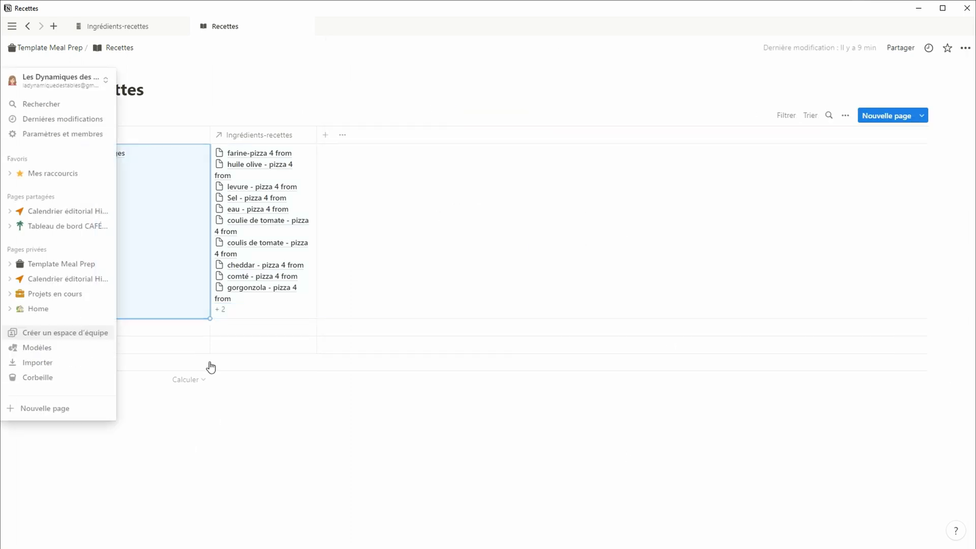
In the Ingrédients-recettes database, link the Basilic - pizza 4 from row to the ingredient Basilic with a recipe quantity of 1
{"action": "left_click", "coordinate": [49, 48]}
{"action": "left_click", "coordinate": [399, 279]}
{"action": "left_click", "coordinate": [236, 153]}
{"action": "type", "text": "basilic"}
{"action": "key", "text": "Return"}
{"action": "key", "text": "Escape"}
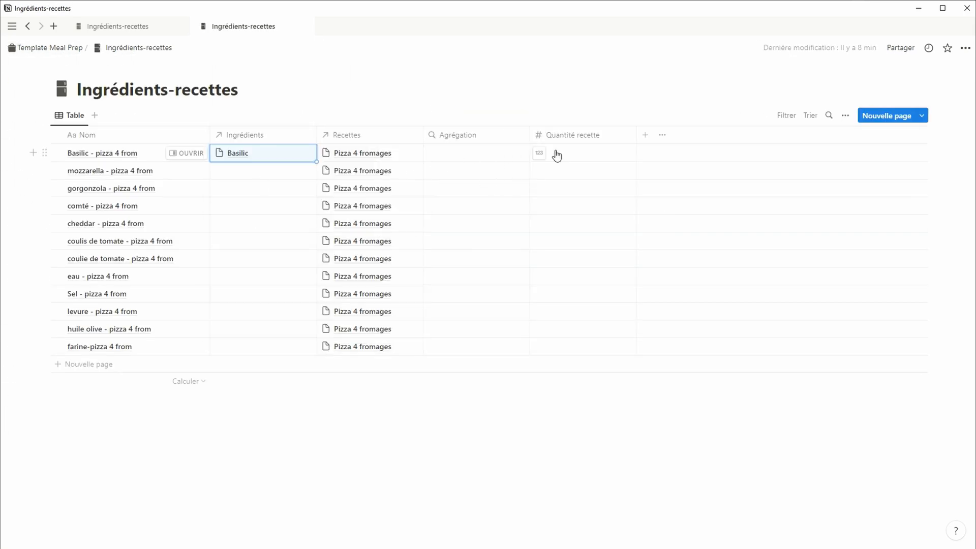
{"action": "left_click", "coordinate": [557, 155]}
{"action": "type", "text": "1"}
Link the mozzarella row to Mozzarella with quantity 1 and the gorgonzola row to Gorgonzola with quantity 50
{"action": "left_click", "coordinate": [250, 172]}
{"action": "type", "text": "mo"}
{"action": "key", "text": "Return"}
{"action": "left_click", "coordinate": [569, 173]}
{"action": "type", "text": "1"}
{"action": "left_click", "coordinate": [236, 188]}
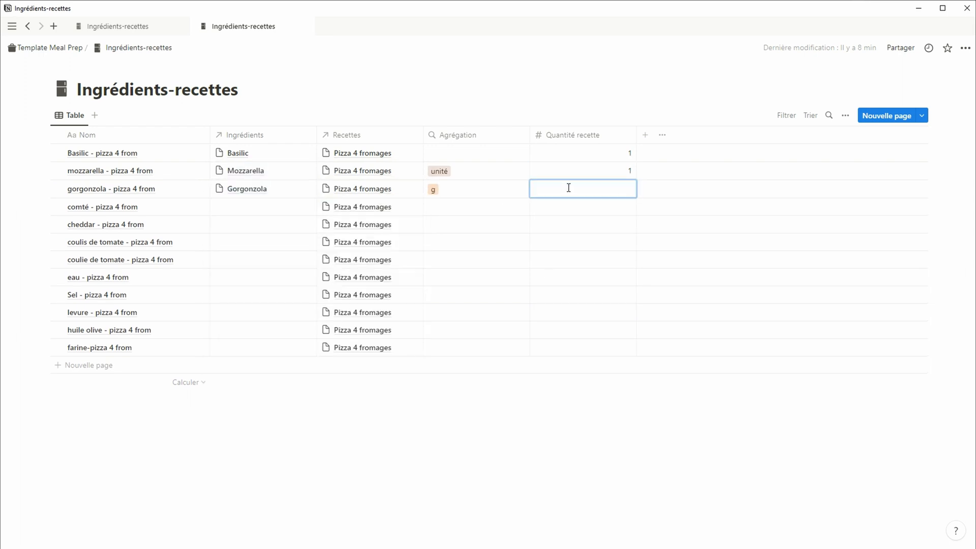
{"action": "type", "text": "50"}
Link the comté row to Comté with quantity 40 and the cheddar row to cheddar with quantity 65
{"action": "left_click", "coordinate": [260, 207]}
{"action": "type", "text": "com"}
{"action": "type", "text": "che"}
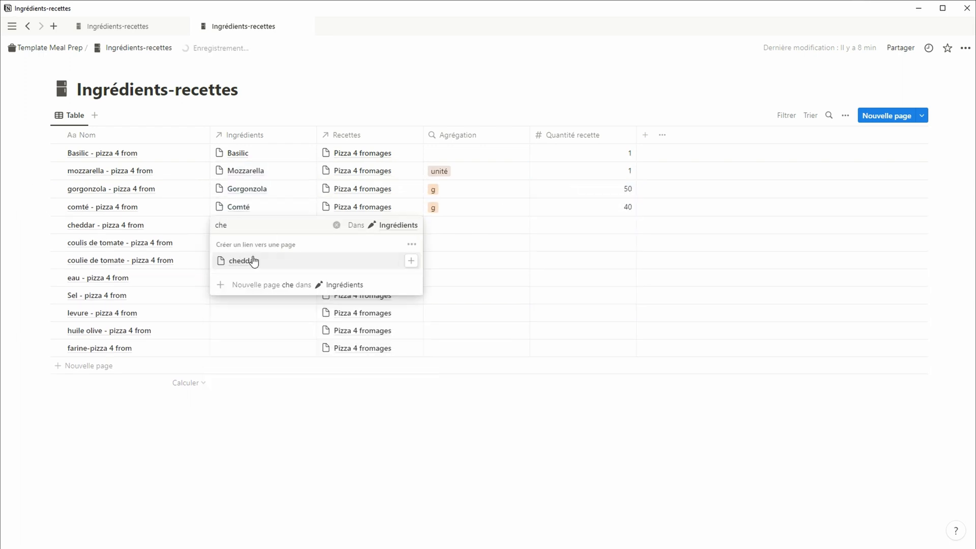
{"action": "left_click", "coordinate": [253, 262]}
{"action": "left_click", "coordinate": [618, 227]}
{"action": "type", "text": "65"}
{"action": "key", "text": "Return"}
Link the coulis de tomate row to its ingredient with quantity 200, and delete the misspelled coulie de tomate row
{"action": "left_click", "coordinate": [249, 242]}
{"action": "type", "text": "coul"}
{"action": "left_click", "coordinate": [255, 278]}
{"action": "left_click", "coordinate": [56, 261]}
{"action": "key", "text": "Delete"}
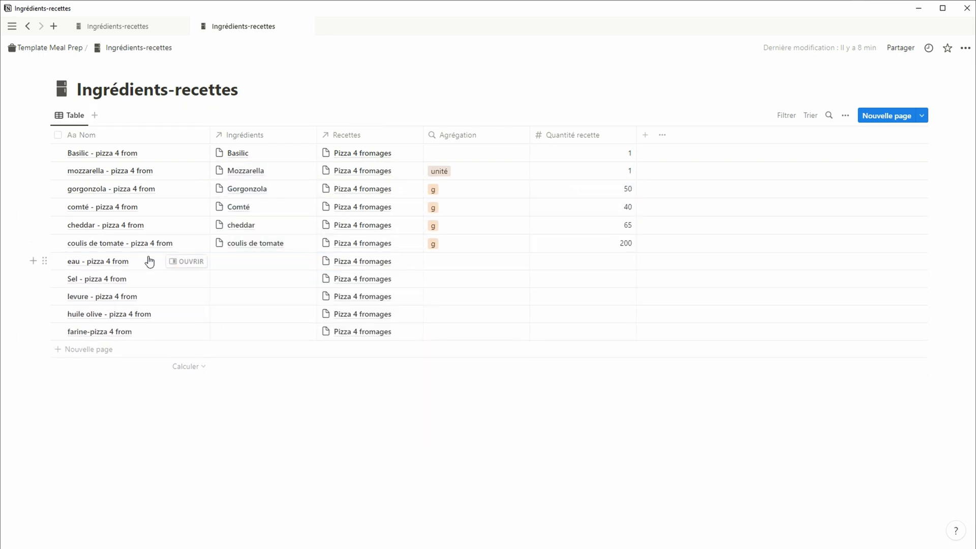
Link the eau - pizza 4 from row to the ingredient eau and set its recipe quantity to 0,1
{"action": "left_click", "coordinate": [278, 265]}
{"action": "left_click", "coordinate": [254, 332]}
{"action": "left_click", "coordinate": [614, 262]}
{"action": "type", "text": "100"}
{"action": "key", "text": "Return"}
{"action": "left_click", "coordinate": [611, 261]}
{"action": "type", "text": "0,1"}
Link the Sel row to Sel and the levure row to Levure, each with a recipe quantity of 1
{"action": "left_click", "coordinate": [256, 280]}
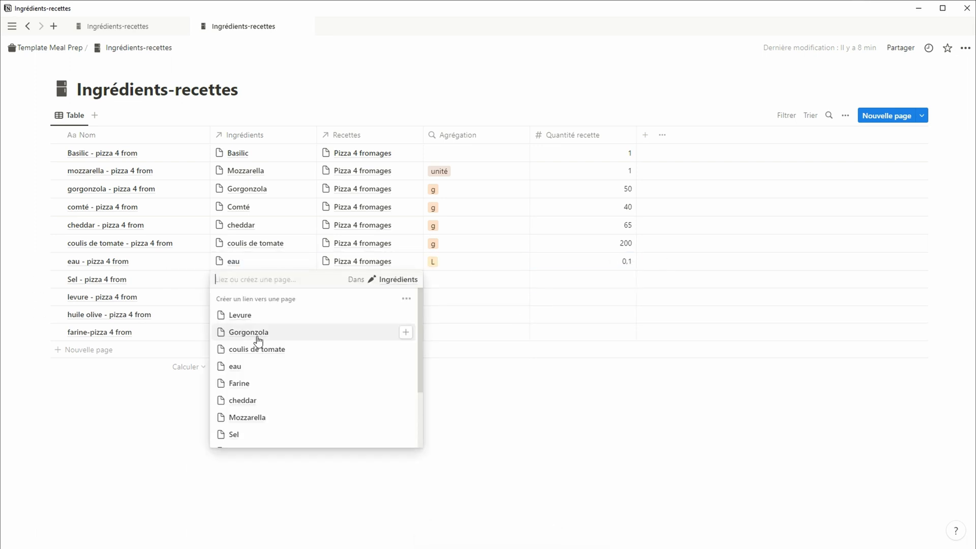
{"action": "left_click", "coordinate": [256, 280]}
{"action": "type", "text": "se"}
{"action": "left_click", "coordinate": [256, 321]}
{"action": "left_click", "coordinate": [600, 280]}
{"action": "type", "text": "1"}
{"action": "left_click", "coordinate": [239, 300]}
{"action": "left_click", "coordinate": [249, 334]}
{"action": "type", "text": "1"}
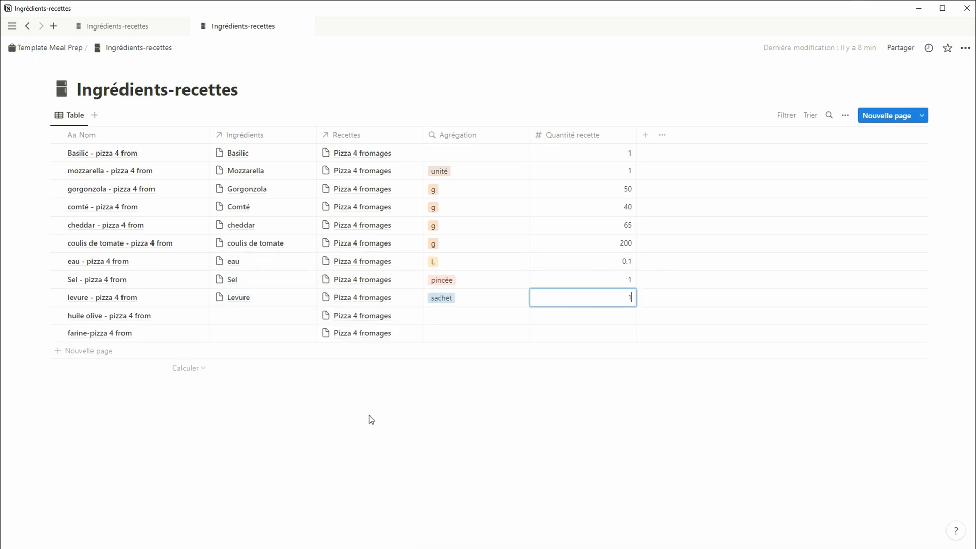
Link the huile olive - pizza 4 from row to huile d'olive and set its recipe quantity to 3
{"action": "left_click", "coordinate": [257, 315]}
{"action": "type", "text": "hui"}
{"action": "left_click", "coordinate": [257, 353]}
{"action": "left_click", "coordinate": [621, 315]}
{"action": "type", "text": "3"}
Link the farine-pizza 4 from row to Farine and set its recipe quantity to 300
{"action": "left_click", "coordinate": [258, 334]}
{"action": "type", "text": "fa"}
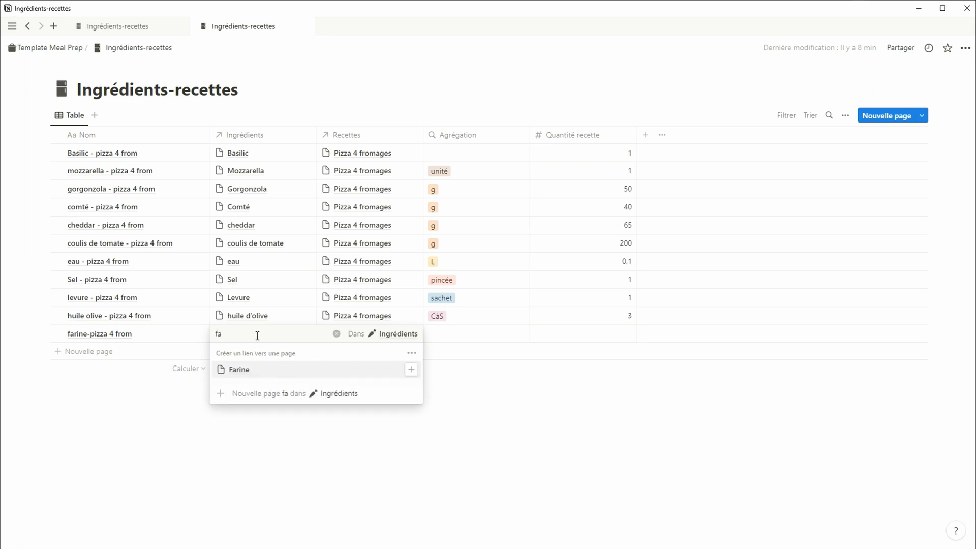
{"action": "left_click", "coordinate": [244, 370]}
{"action": "left_click", "coordinate": [609, 335]}
{"action": "type", "text": "300"}
{"action": "key", "text": "Return"}
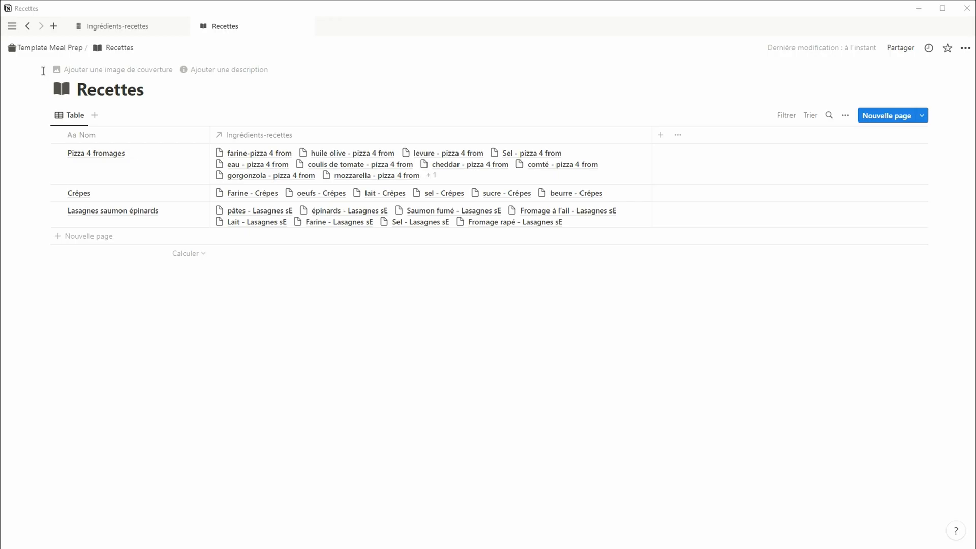
Open the Planning des repas database from Template Meal Prep and enter rows named Lundi, Mardi, Mercredi and Jeudi
{"action": "left_click", "coordinate": [45, 50]}
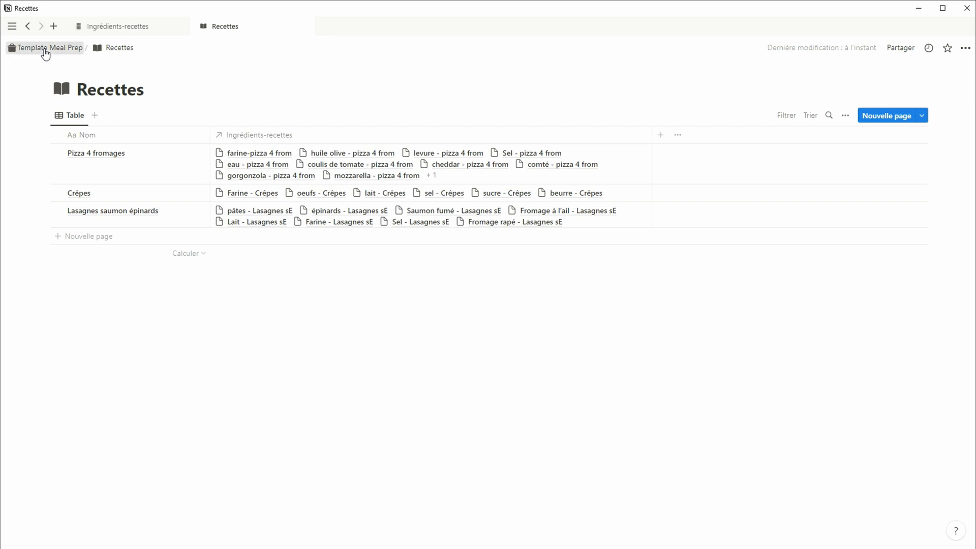
{"action": "left_click", "coordinate": [359, 304]}
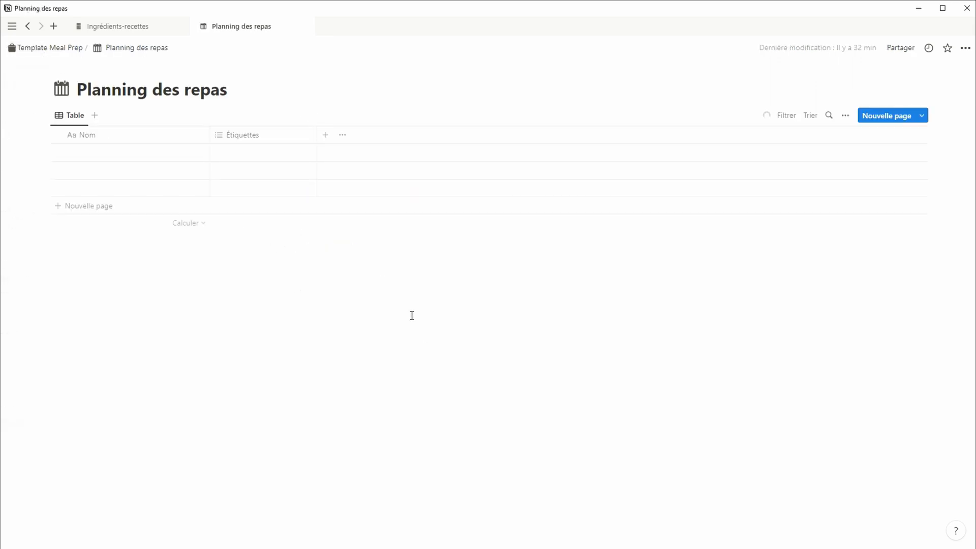
{"action": "left_click", "coordinate": [113, 151]}
{"action": "type", "text": "Lundi"}
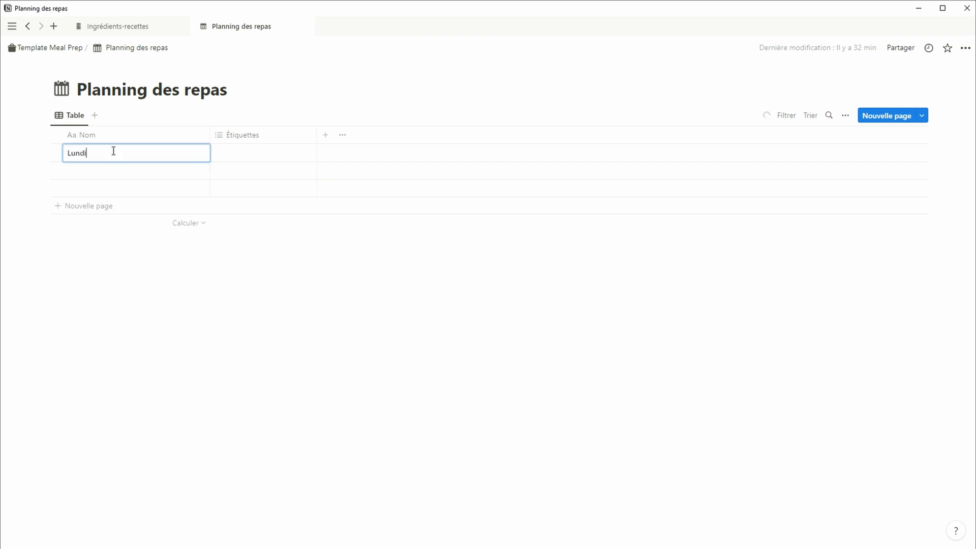
{"action": "key", "text": "Return"}
{"action": "type", "text": "Mardi"}
{"action": "key", "text": "Return"}
{"action": "type", "text": "Mercredi"}
{"action": "left_click", "coordinate": [100, 205]}
{"action": "type", "text": "Jeudi"}
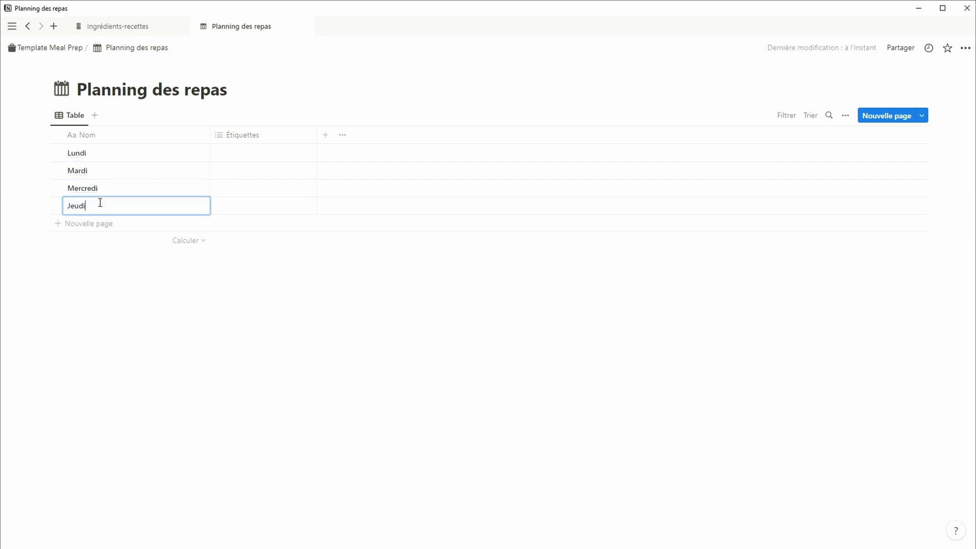
Add the rows Vendredi, Samedi and Dimanche to the meal planning table
{"action": "left_click", "coordinate": [90, 229]}
{"action": "type", "text": "Vendredi"}
{"action": "left_click", "coordinate": [91, 241]}
{"action": "type", "text": "Samedi"}
{"action": "left_click", "coordinate": [102, 259]}
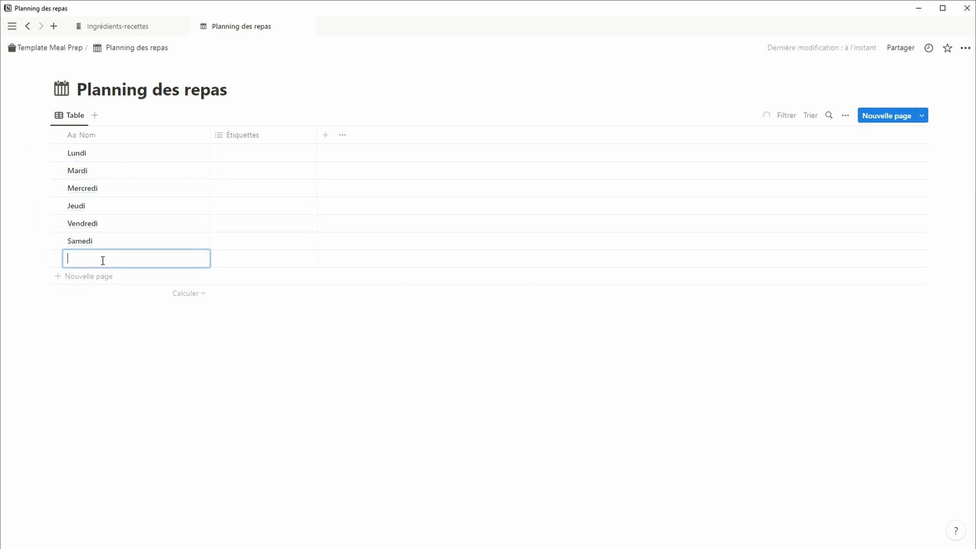
{"action": "type", "text": "Dimanche"}
Delete the Étiquettes property from the meal planning table
{"action": "left_click", "coordinate": [242, 134]}
{"action": "left_click", "coordinate": [285, 292]}
{"action": "key", "text": "Return"}
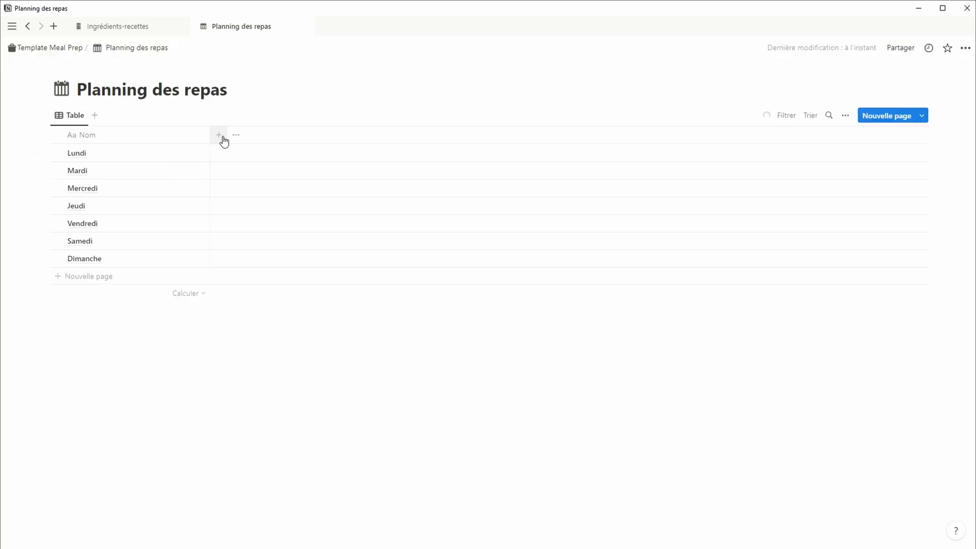
Add a checkbox property named Cette semaine and narrow its column to the width of the checkbox
{"action": "left_click", "coordinate": [219, 135]}
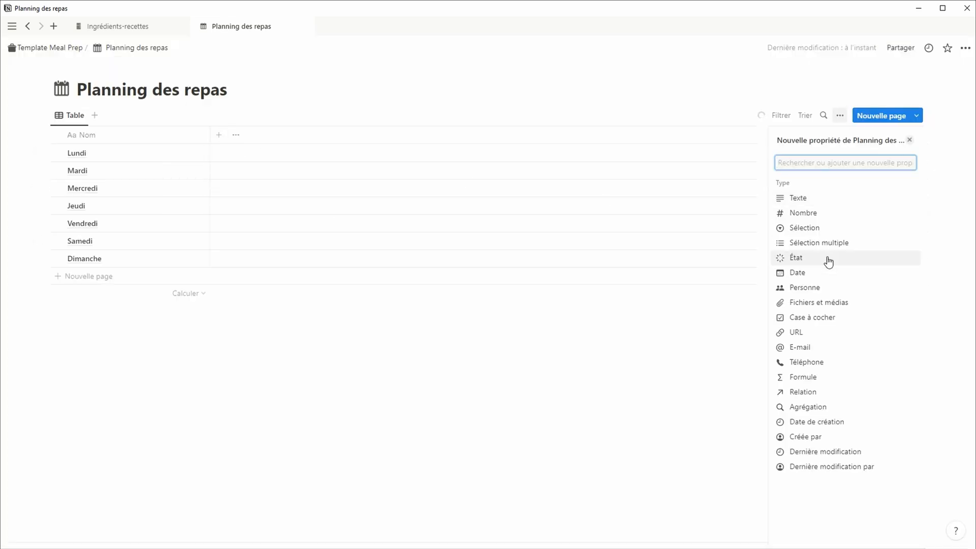
{"action": "left_click", "coordinate": [829, 318]}
{"action": "type", "text": "Cette semaine"}
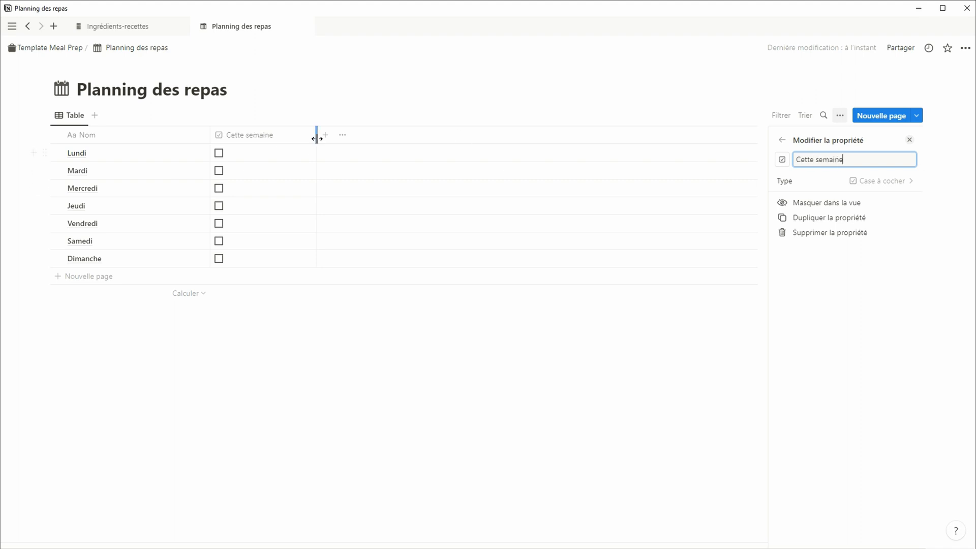
{"action": "left_click_drag", "start_coordinate": [316, 138], "coordinate": [228, 137]}
Duplicate the seven weekday rows and tick Cette semaine for the first set, Lundi to Dimanche
{"action": "left_click_drag", "start_coordinate": [22, 149], "coordinate": [101, 262]}
{"action": "key", "text": "ctrl+d"}
{"action": "left_click", "coordinate": [219, 223]}
{"action": "left_click", "coordinate": [416, 522]}
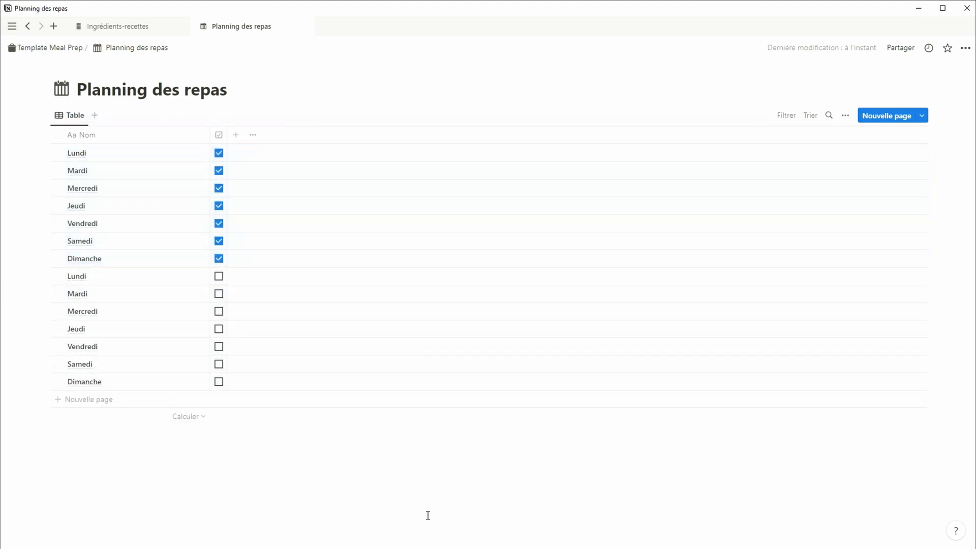
Add a two-way relation property named Déjeuner linked to the Recettes database
{"action": "left_click", "coordinate": [237, 137]}
{"action": "left_click", "coordinate": [816, 391]}
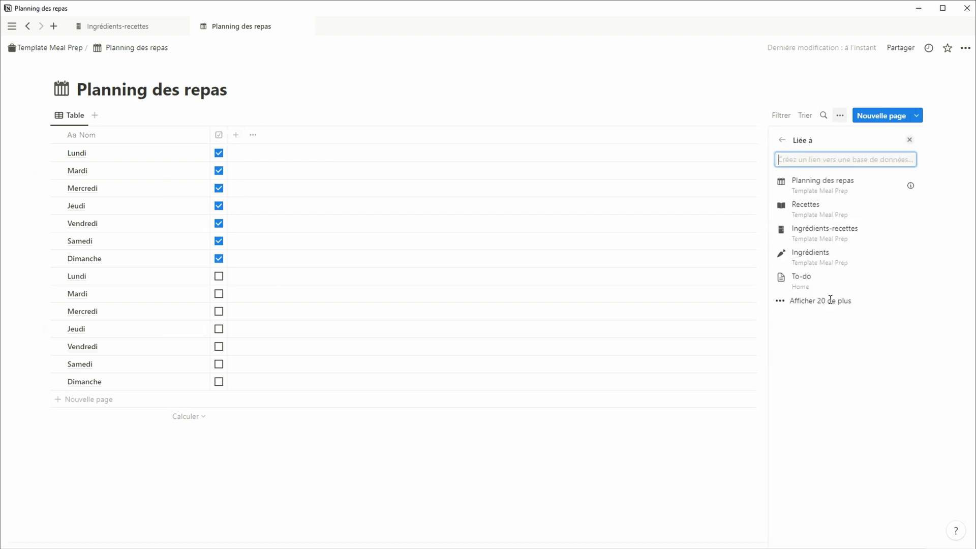
{"action": "left_click", "coordinate": [824, 208]}
{"action": "left_click", "coordinate": [905, 207]}
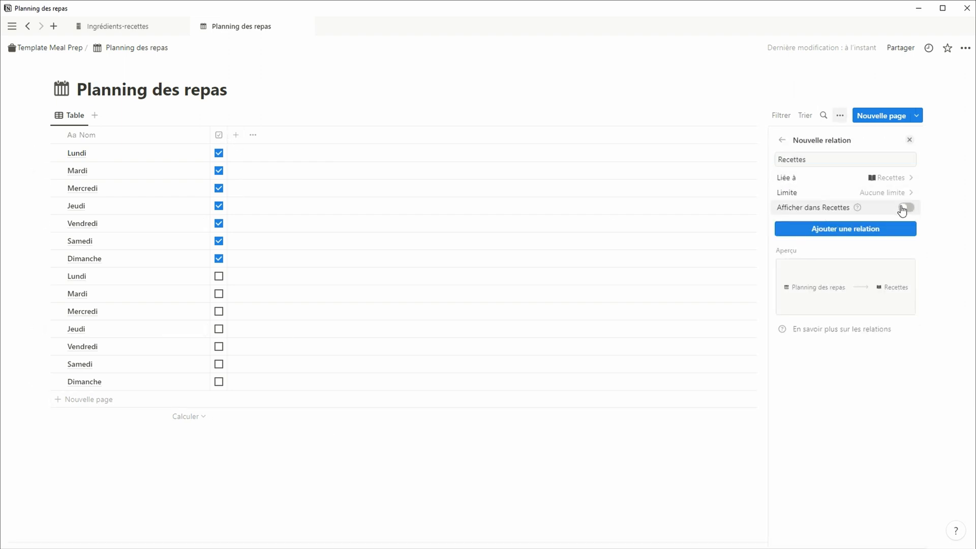
{"action": "left_click", "coordinate": [834, 157]}
{"action": "double_click", "coordinate": [834, 156]}
{"action": "type", "text": "D"}
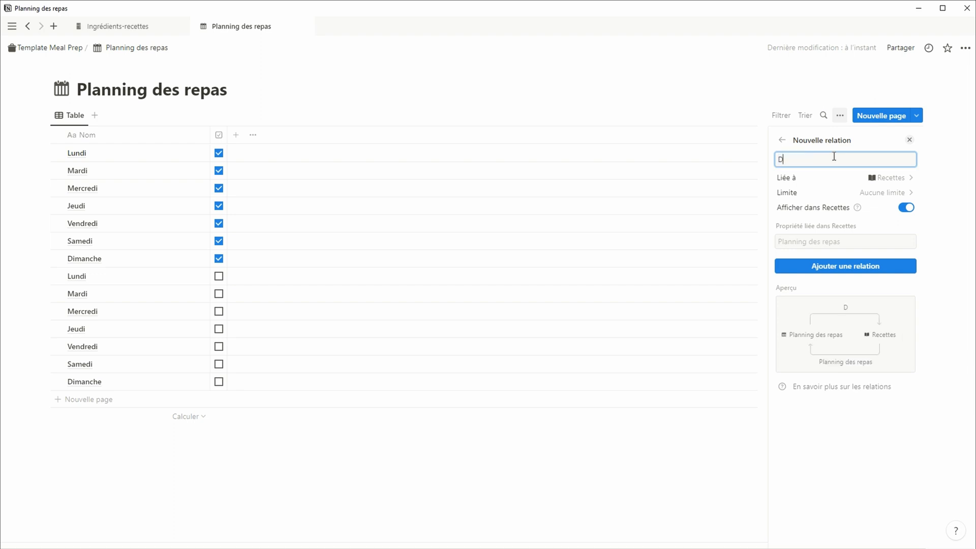
{"action": "type", "text": "éjeuner"}
{"action": "left_click", "coordinate": [874, 267]}
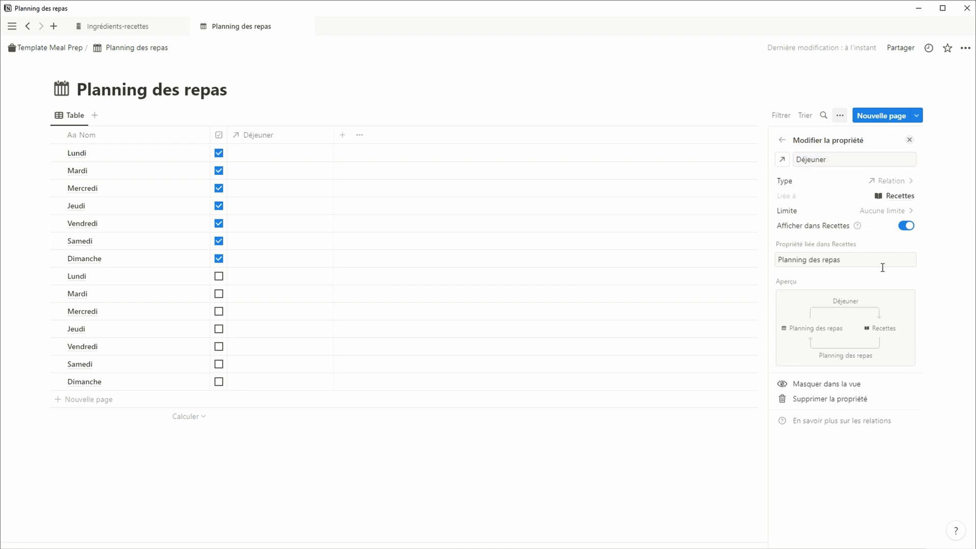
Add a relation property named Goûter linked to Recettes and also shown in that database
{"action": "left_click", "coordinate": [345, 139]}
{"action": "left_click", "coordinate": [342, 135]}
{"action": "left_click", "coordinate": [802, 395]}
{"action": "left_click", "coordinate": [828, 214]}
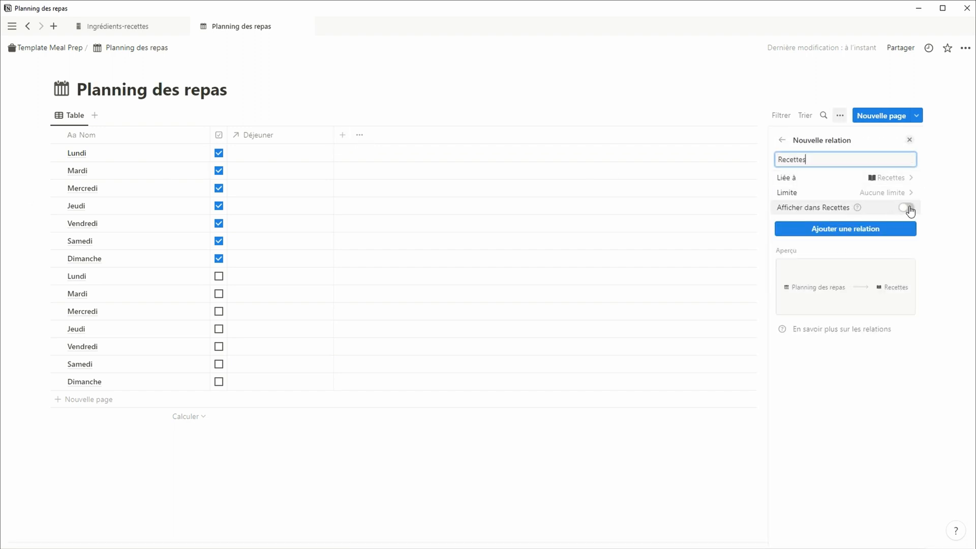
{"action": "left_click", "coordinate": [910, 210]}
{"action": "double_click", "coordinate": [837, 160]}
{"action": "type", "text": "Goûter"}
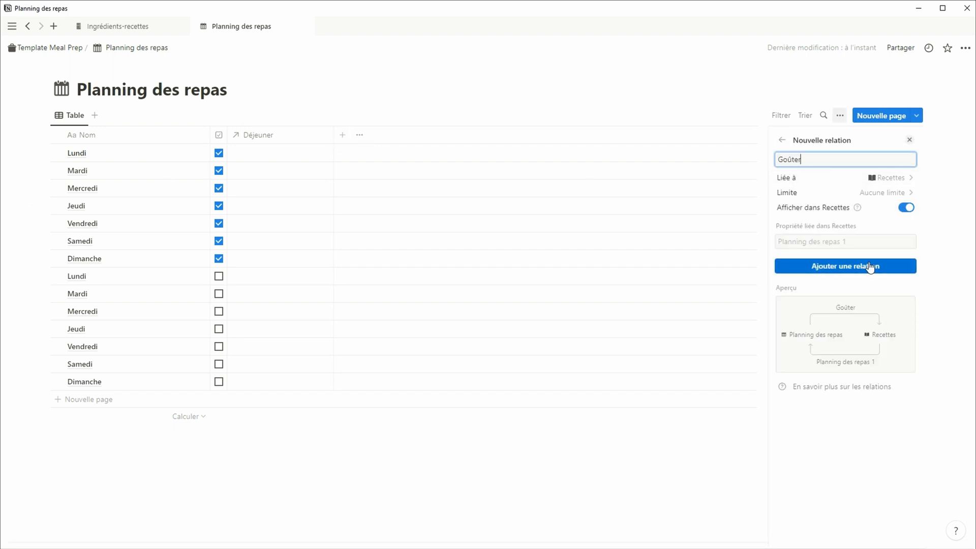
{"action": "left_click", "coordinate": [871, 267]}
Add a third relation to Recettes named Dîner, with its linked property shown in Recettes
{"action": "left_click", "coordinate": [448, 135]}
{"action": "left_click", "coordinate": [827, 388]}
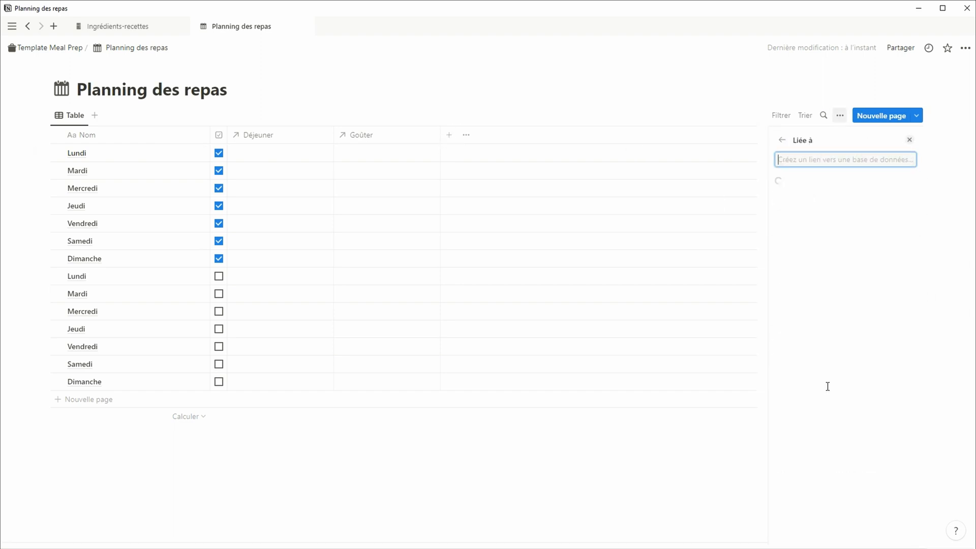
{"action": "left_click", "coordinate": [828, 213]}
{"action": "double_click", "coordinate": [833, 160]}
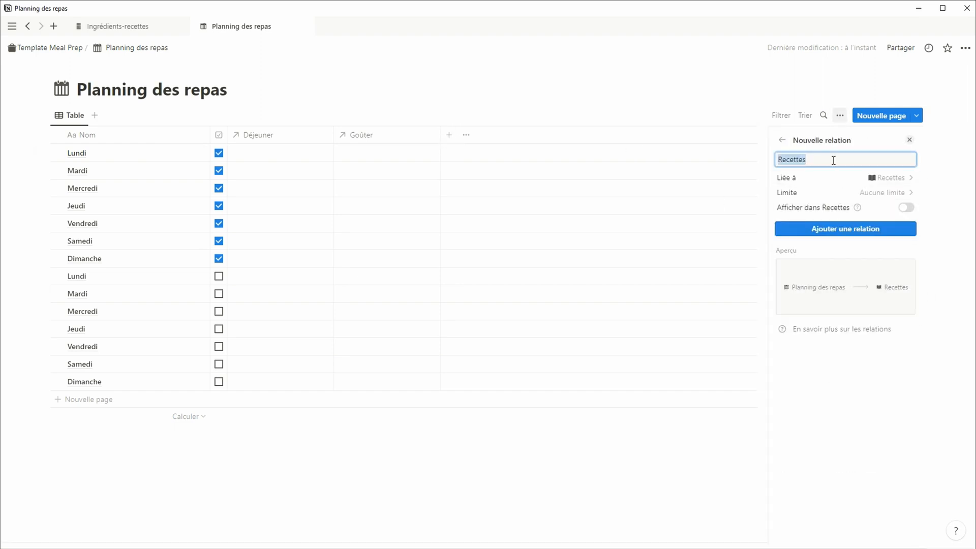
{"action": "type", "text": "Dîner"}
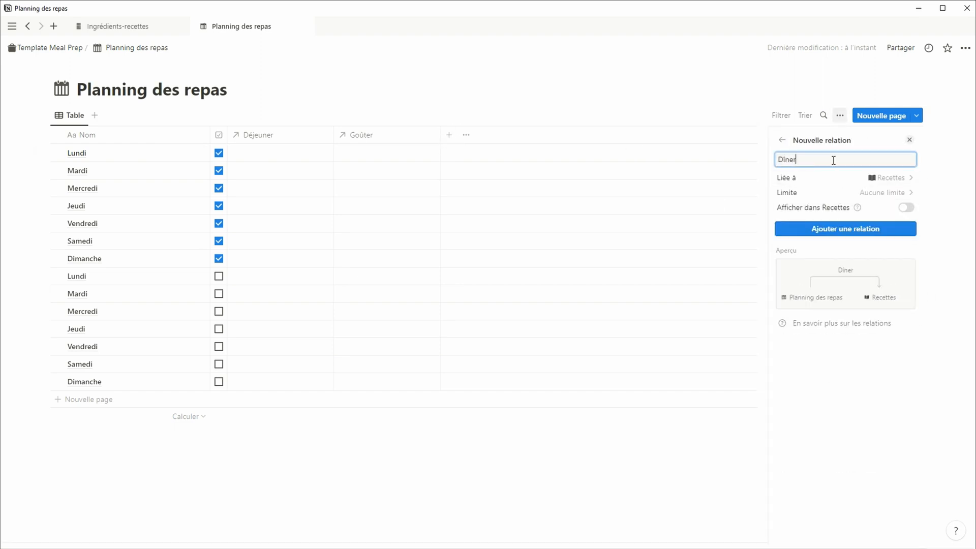
{"action": "left_click", "coordinate": [905, 207]}
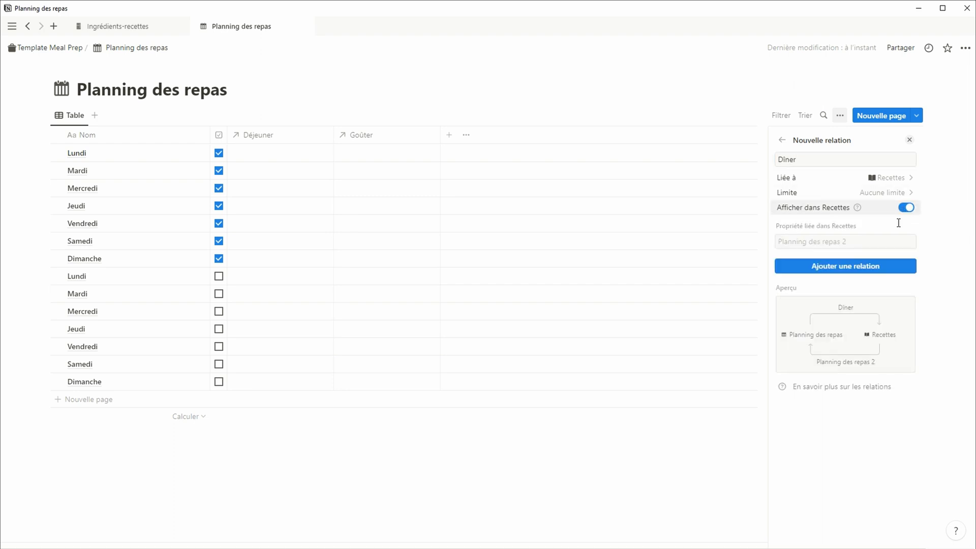
{"action": "left_click", "coordinate": [845, 266]}
Assign Pizza 4 fromages to Lundi's Déjeuner, Lasagnes saumon épinards to Mardi's Déjeuner and Crêpes to Mercredi's Goûter
{"action": "left_click", "coordinate": [254, 152]}
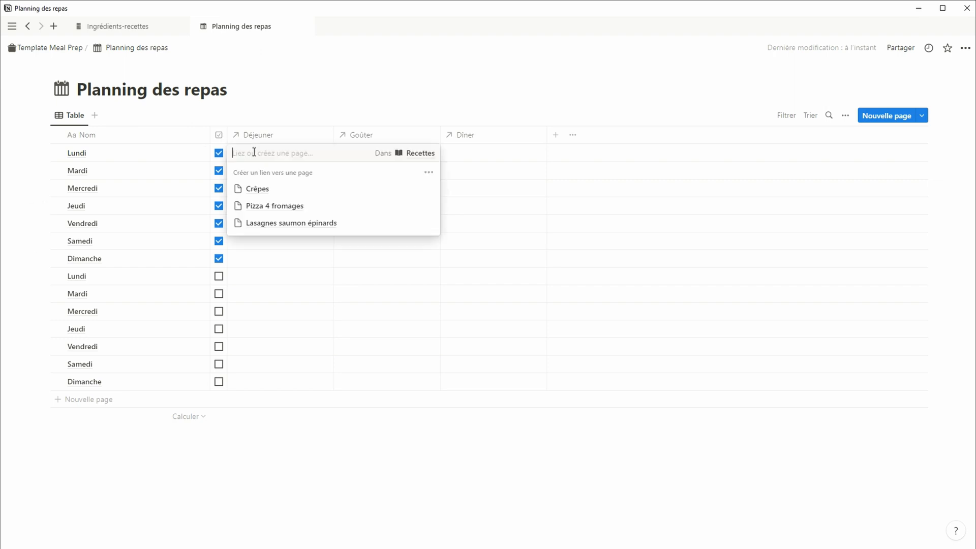
{"action": "left_click", "coordinate": [275, 205]}
{"action": "left_click", "coordinate": [300, 424]}
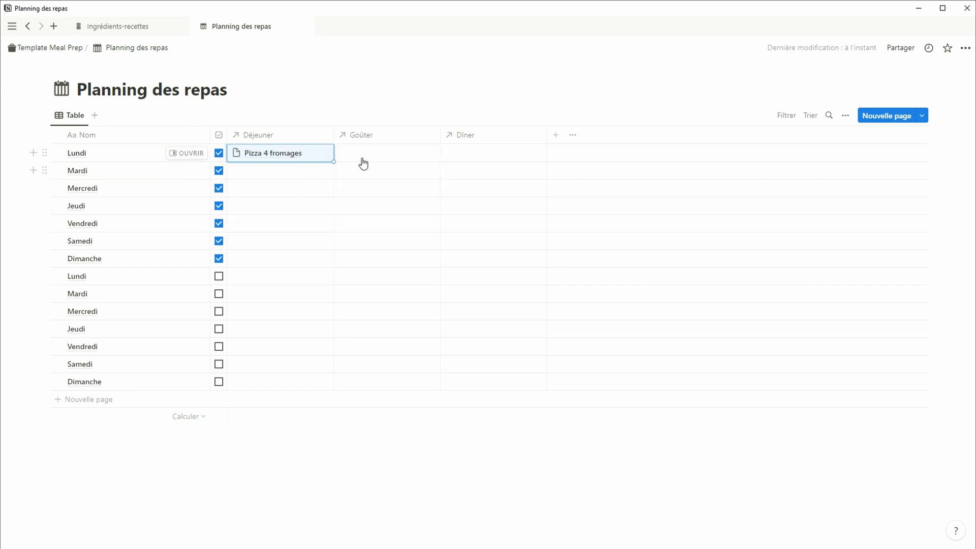
{"action": "left_click", "coordinate": [288, 175]}
{"action": "left_click", "coordinate": [296, 242]}
{"action": "left_click", "coordinate": [335, 305]}
{"action": "left_click", "coordinate": [384, 197]}
{"action": "left_click", "coordinate": [384, 233]}
{"action": "left_click", "coordinate": [556, 445]}
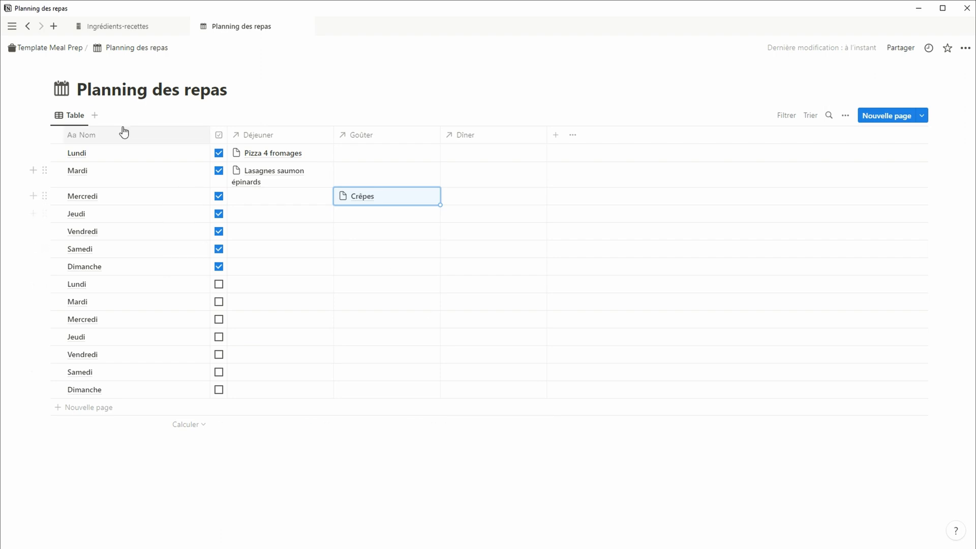
Duplicate the Table view, name the copy Planning and switch its layout to Kanban
{"action": "left_click", "coordinate": [76, 116]}
{"action": "left_click", "coordinate": [92, 195]}
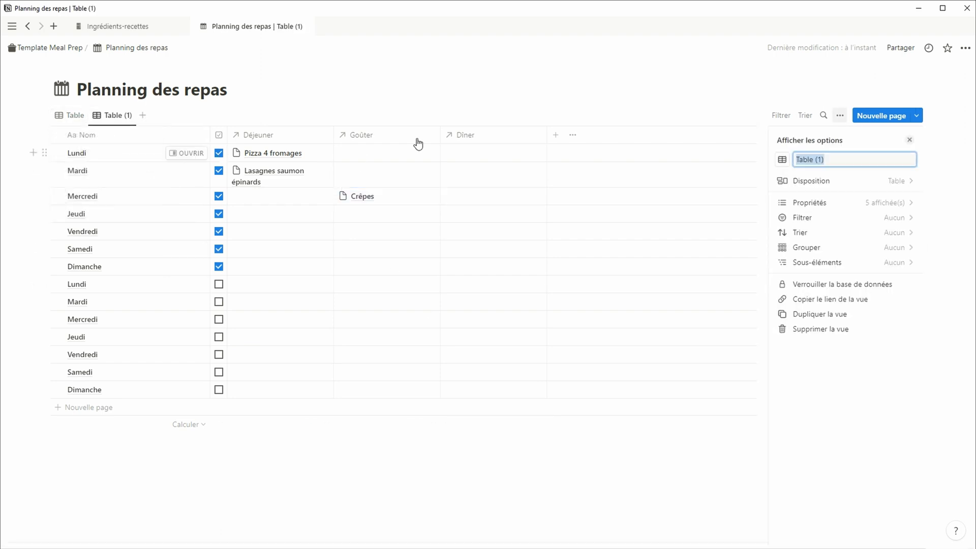
{"action": "type", "text": "Planning"}
{"action": "left_click", "coordinate": [864, 181]}
{"action": "left_click", "coordinate": [863, 174]}
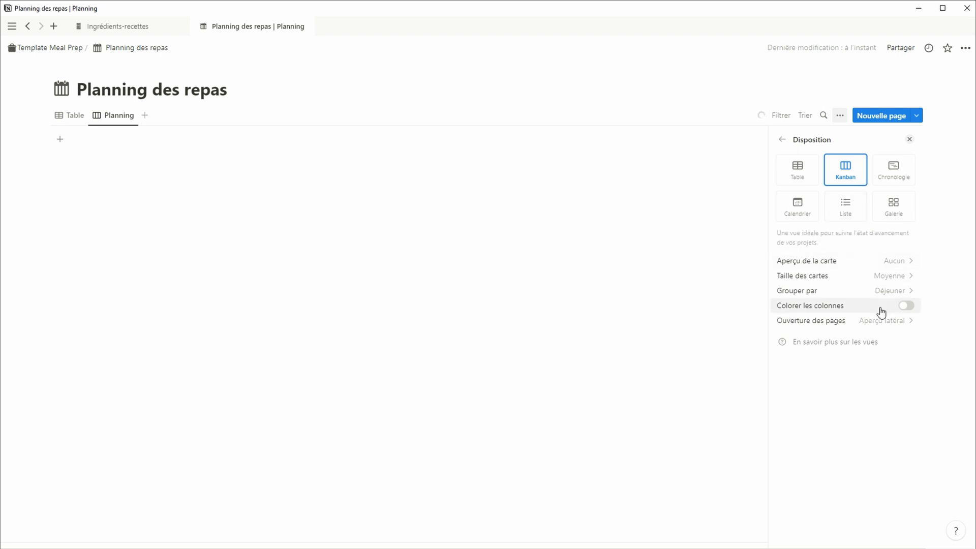
Group the Planning board's cards by Nom and set the group sorting to Manuel
{"action": "left_click", "coordinate": [887, 291]}
{"action": "left_click", "coordinate": [889, 159]}
{"action": "left_click", "coordinate": [884, 181]}
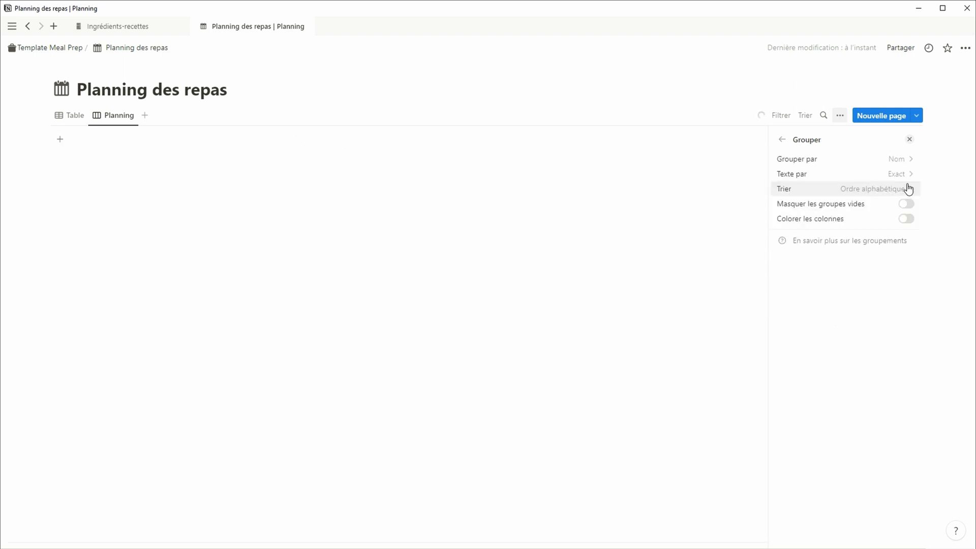
{"action": "left_click", "coordinate": [900, 192]}
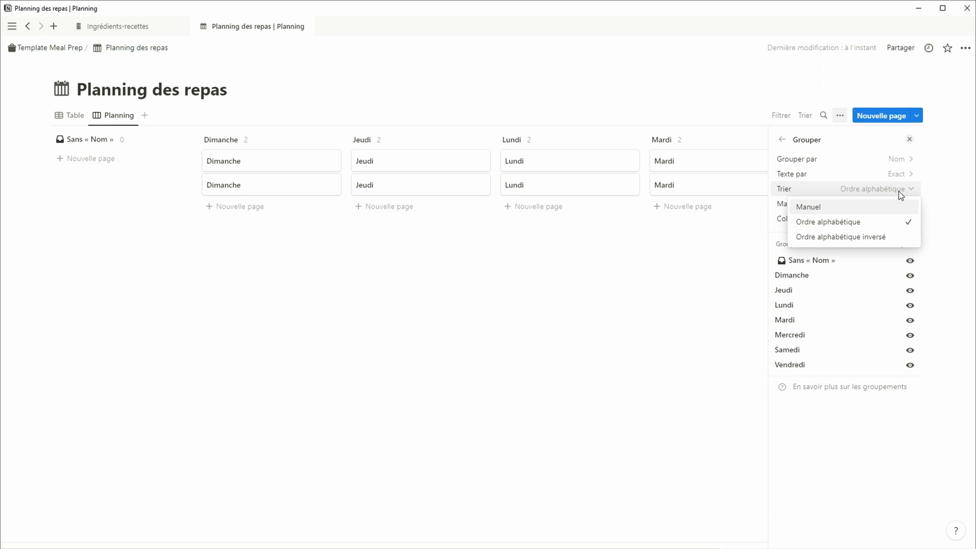
{"action": "left_click", "coordinate": [872, 209]}
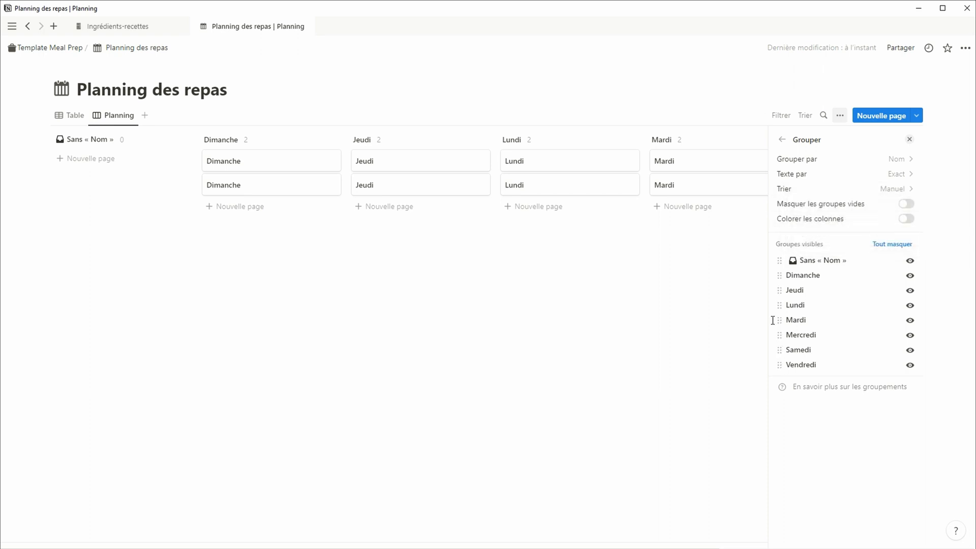
Reorder the board's groups from Lundi to Dimanche and hide the Sans « Nom » group
{"action": "left_click_drag", "start_coordinate": [779, 291], "coordinate": [777, 334]}
{"action": "left_click_drag", "start_coordinate": [779, 365], "coordinate": [779, 349]}
{"action": "left_click_drag", "start_coordinate": [779, 275], "coordinate": [779, 366]}
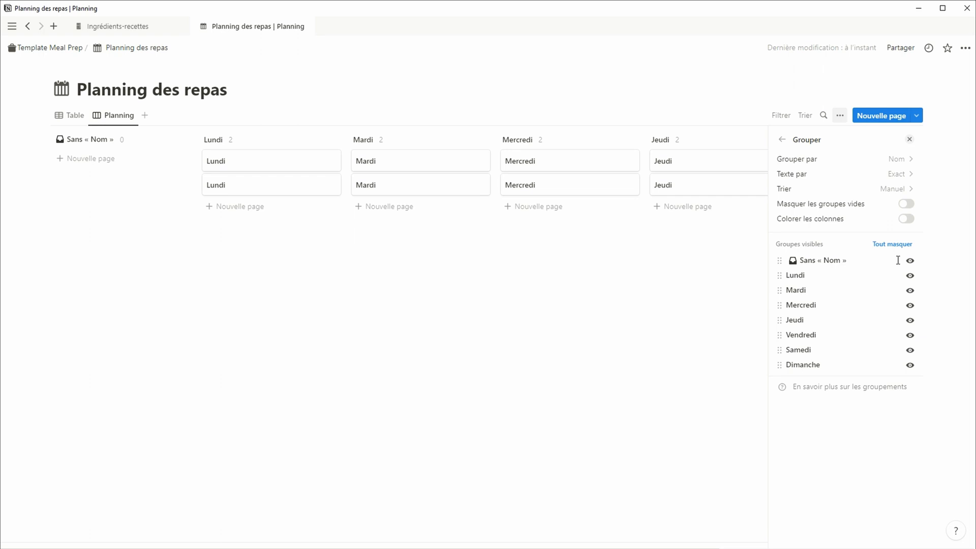
{"action": "left_click", "coordinate": [910, 260]}
{"action": "left_click", "coordinate": [781, 139]}
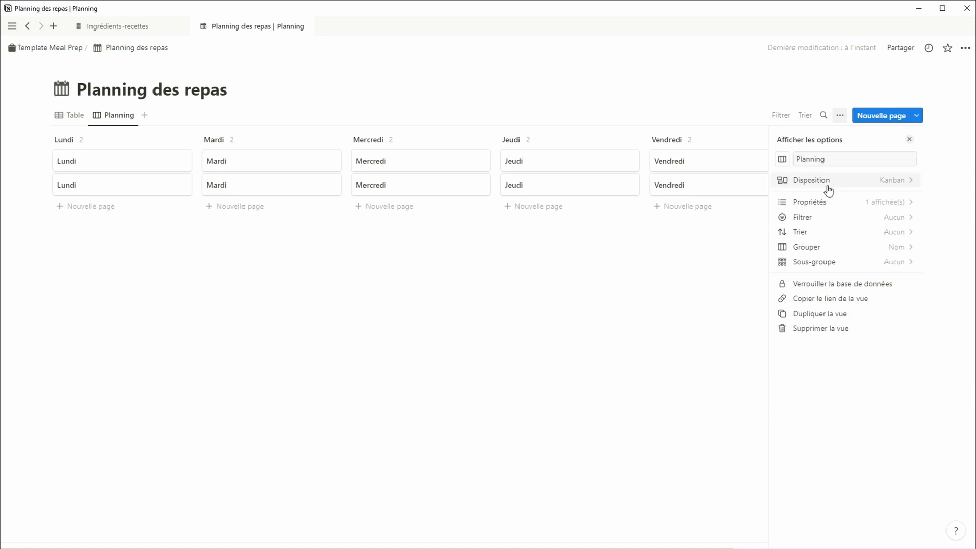
Sub-group the Planning board by Cette semaine
{"action": "left_click", "coordinate": [902, 261]}
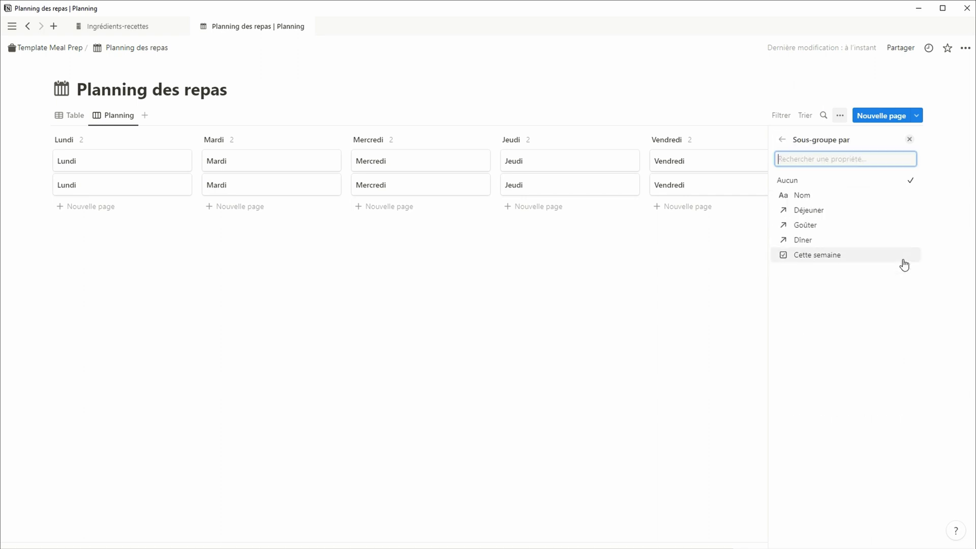
{"action": "left_click", "coordinate": [854, 256]}
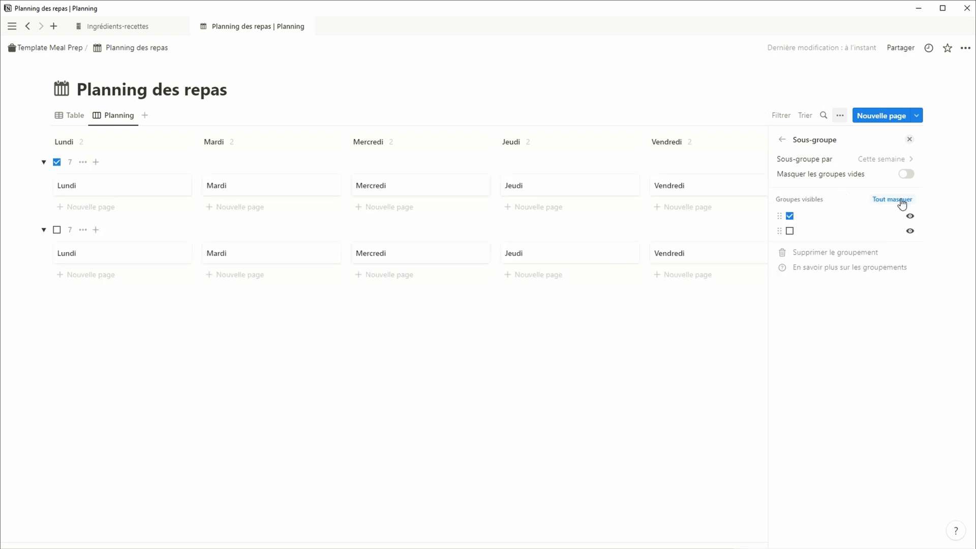
{"action": "key", "text": "Escape"}
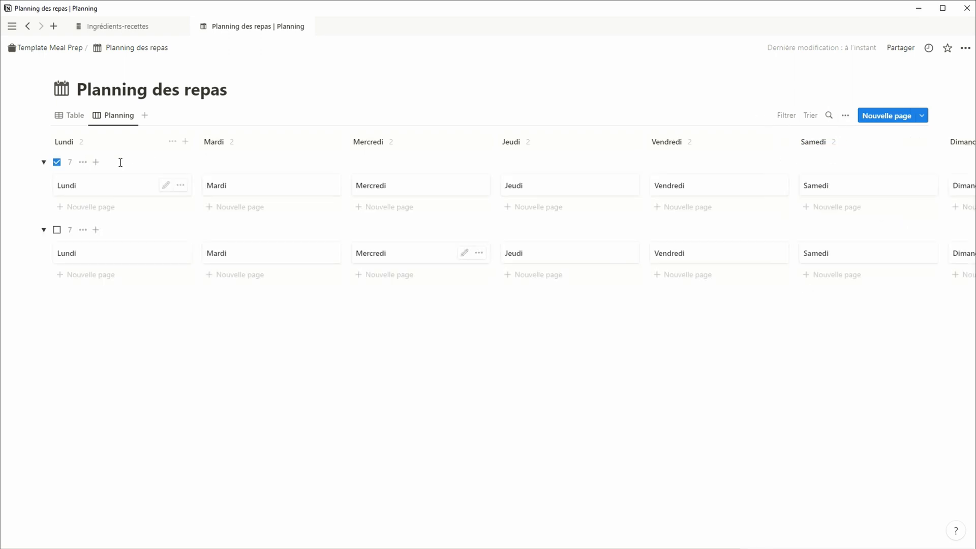
In the Table view, add a formula property named Affichage déjeuner with the formula "Déjeuner : "+prop("Déjeuner")
{"action": "left_click", "coordinate": [72, 115]}
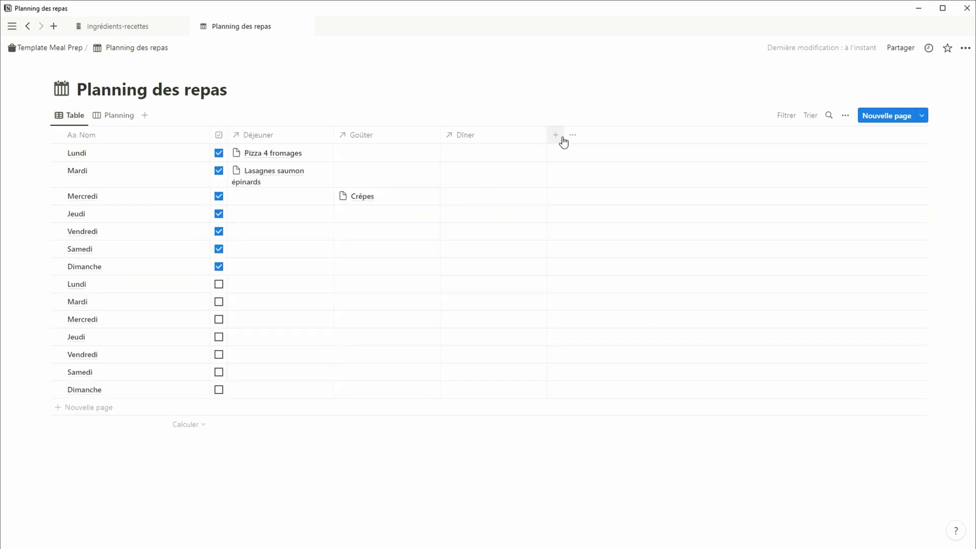
{"action": "left_click", "coordinate": [556, 137]}
{"action": "left_click", "coordinate": [801, 376]}
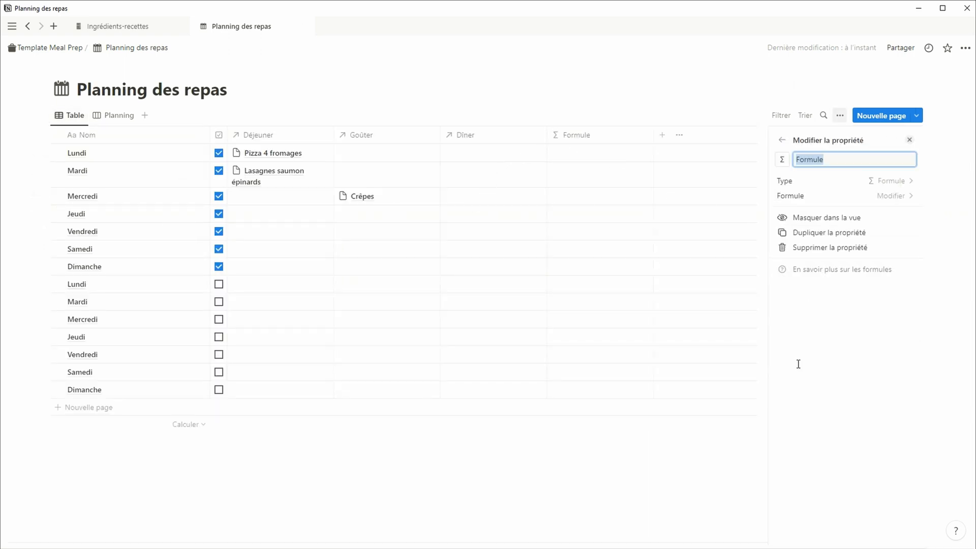
{"action": "type", "text": "Affichage déjeuner"}
{"action": "left_click", "coordinate": [884, 196]}
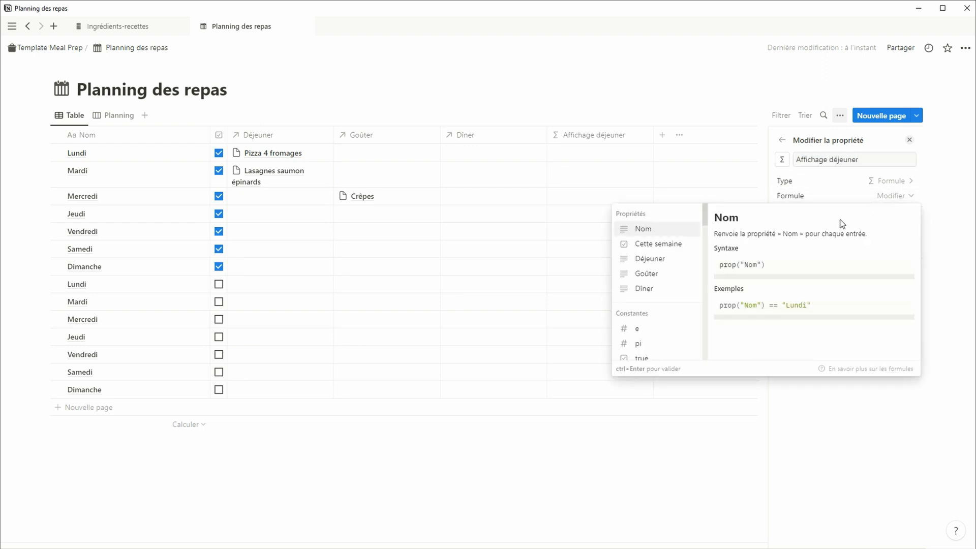
{"action": "type", "text": "\"Déjeuner"}
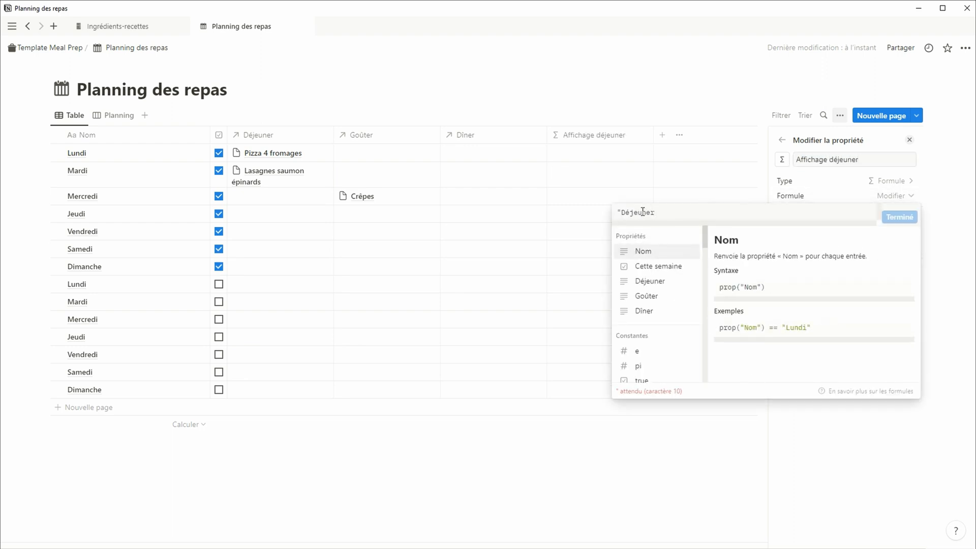
{"action": "type", "text": " : \""}
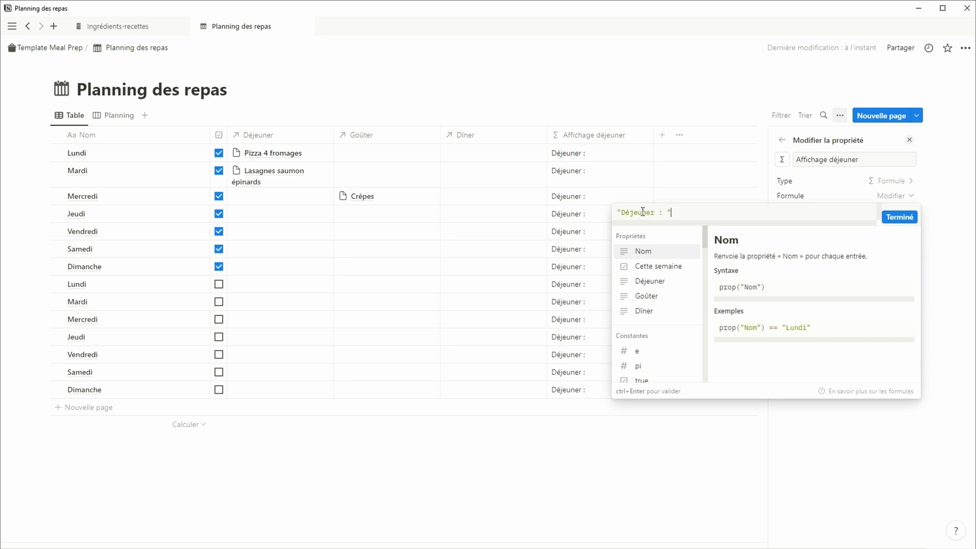
{"action": "type", "text": "+prop(\"Déjeuner\")"}
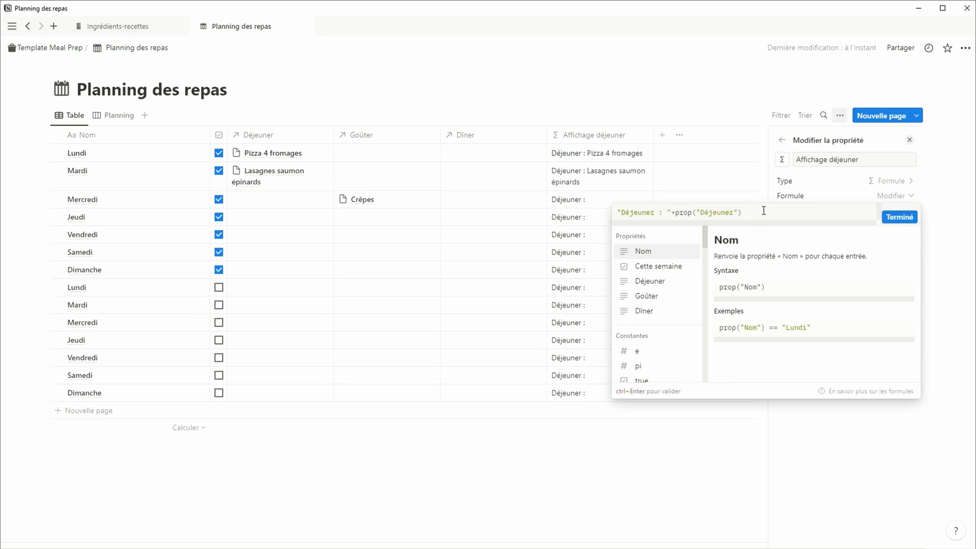
{"action": "left_click", "coordinate": [893, 217]}
Add a second formula property named Affichage goûter to the table
{"action": "left_click", "coordinate": [662, 135]}
{"action": "left_click", "coordinate": [834, 381]}
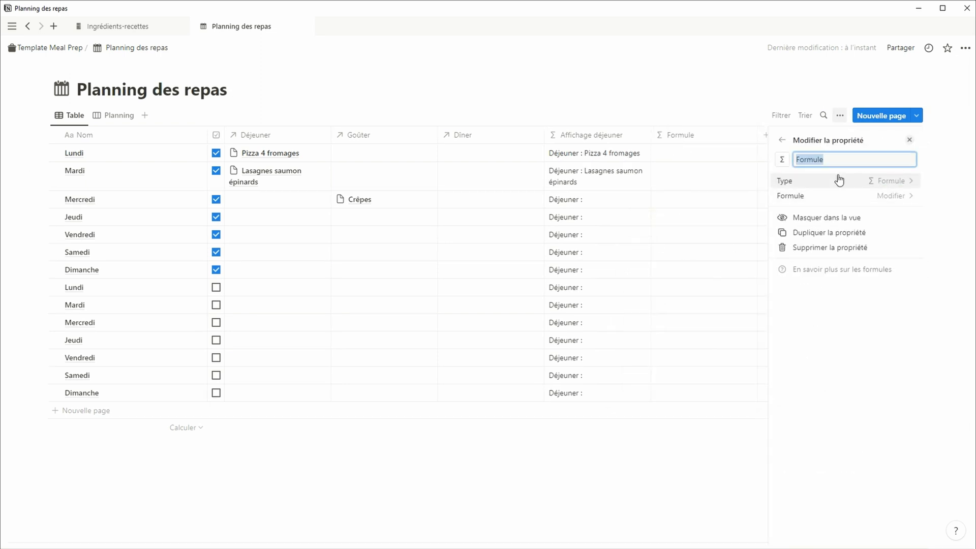
{"action": "type", "text": "Afficahge"}
{"action": "key", "text": "BackSpace"}
{"action": "key", "text": "BackSpace"}
{"action": "key", "text": "BackSpace"}
{"action": "key", "text": "BackSpace"}
{"action": "key", "text": "BackSpace"}
{"action": "type", "text": "hage"}
Set the Affichage goûter formula to "Goûter : "+prop("Goûter")
{"action": "left_click", "coordinate": [838, 196]}
{"action": "type", "text": "\"Go"}
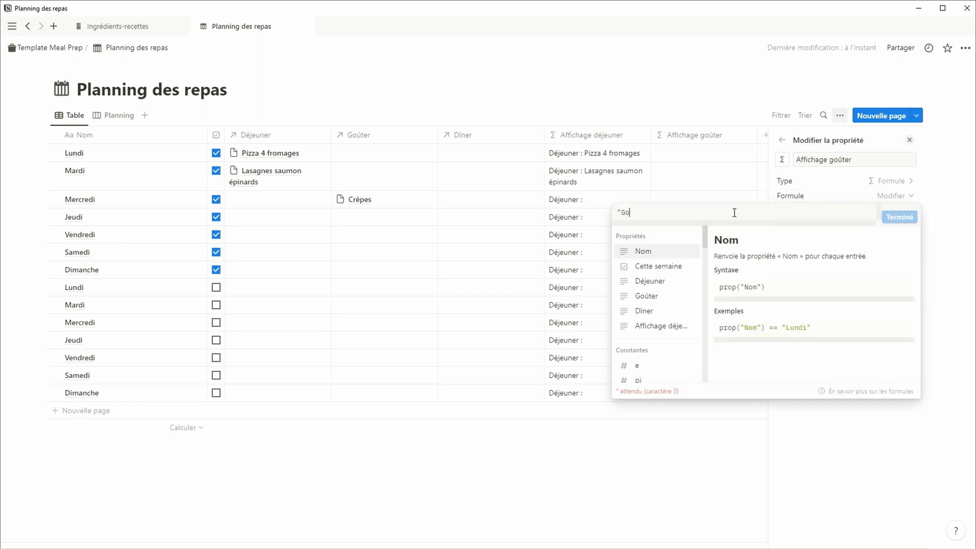
{"action": "type", "text": "ûter : \"+"}
{"action": "left_click", "coordinate": [646, 296]}
{"action": "left_click", "coordinate": [899, 218]}
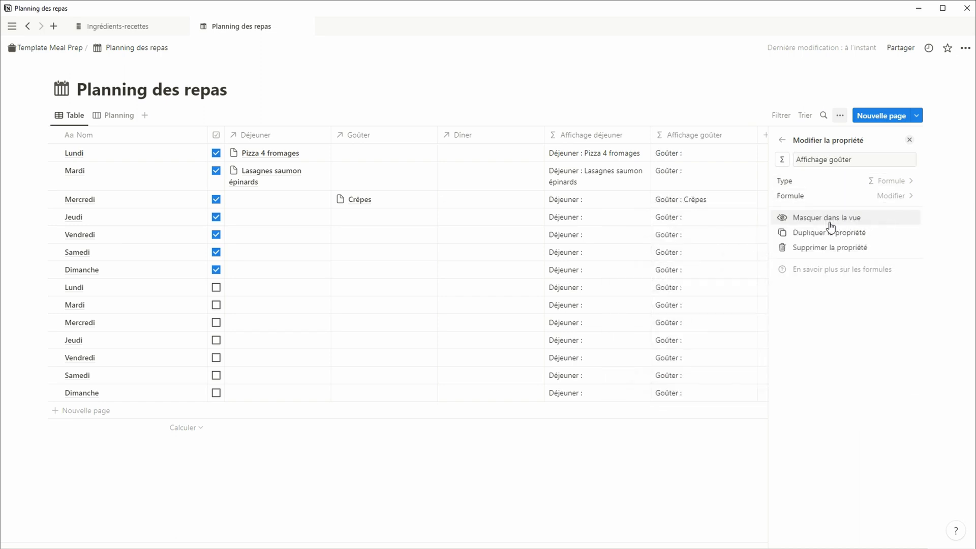
Wrap the Affichage goûter formula as if(empty(prop("Goûter")),"","Goûter : " + prop("Goûter")) so empty entries stay blank
{"action": "left_click", "coordinate": [725, 198]}
{"action": "type", "text": "if(\"Goûter : \" + prop(\"Goûter"}
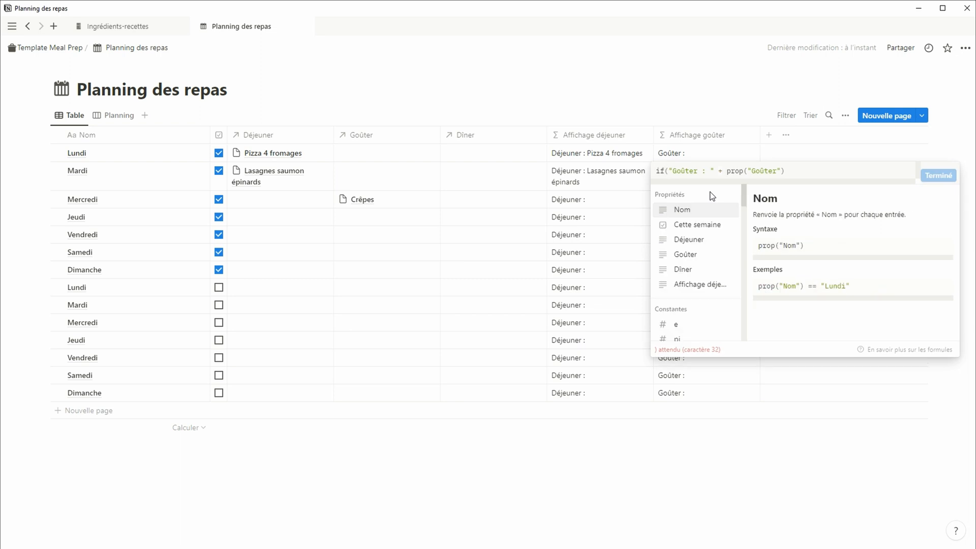
{"action": "left_click", "coordinate": [709, 259]}
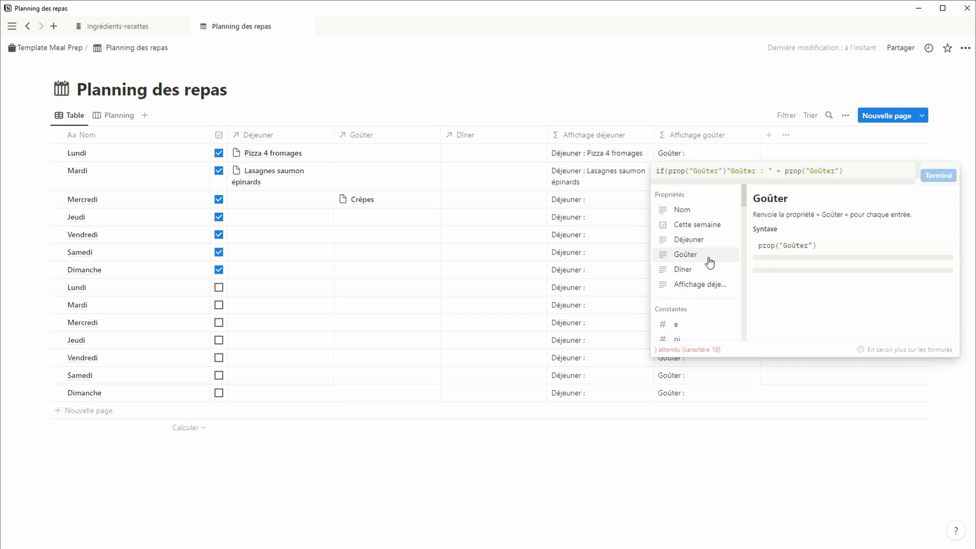
{"action": "left_click", "coordinate": [668, 171]}
{"action": "type", "text": "empty("}
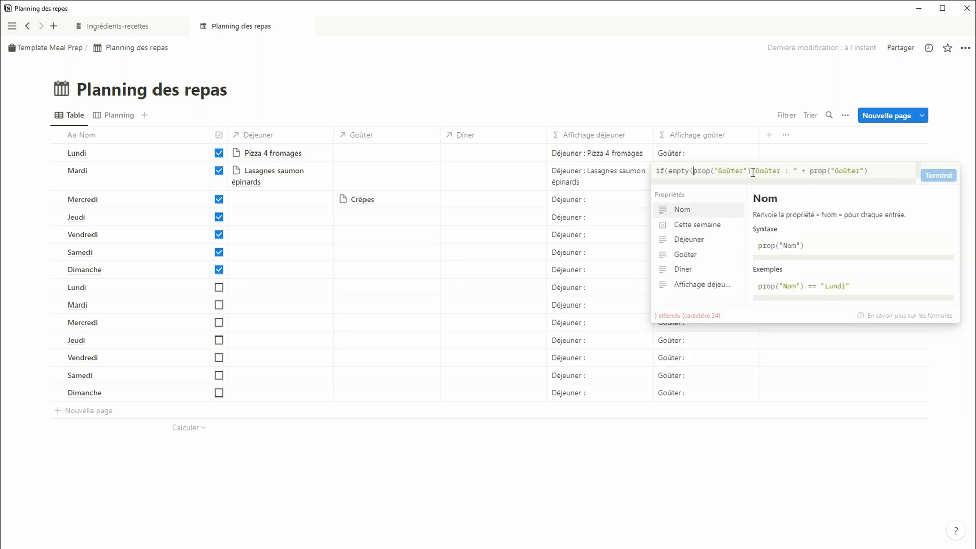
{"action": "left_click", "coordinate": [751, 171]}
{"action": "type", "text": ")"}
{"action": "type", "text": ",\"\","}
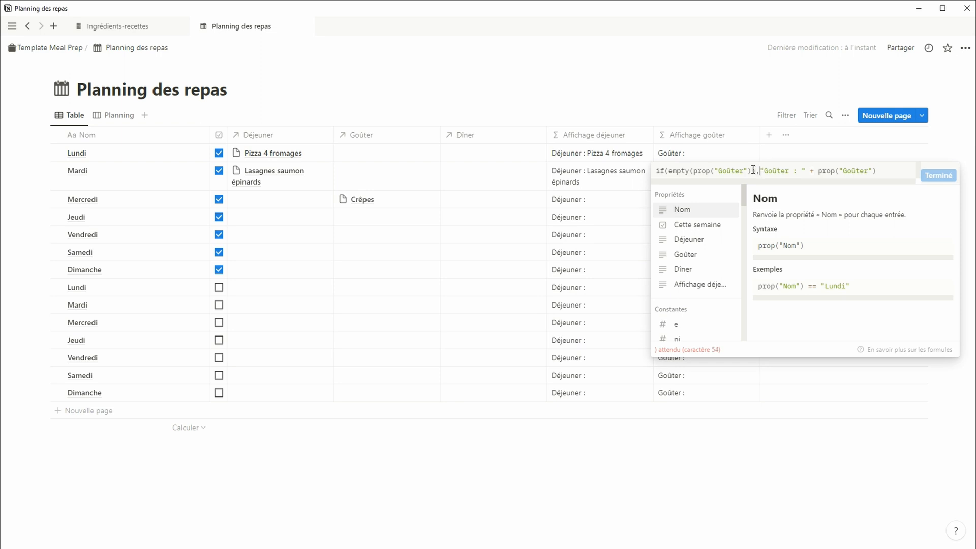
{"action": "left_click", "coordinate": [936, 175]}
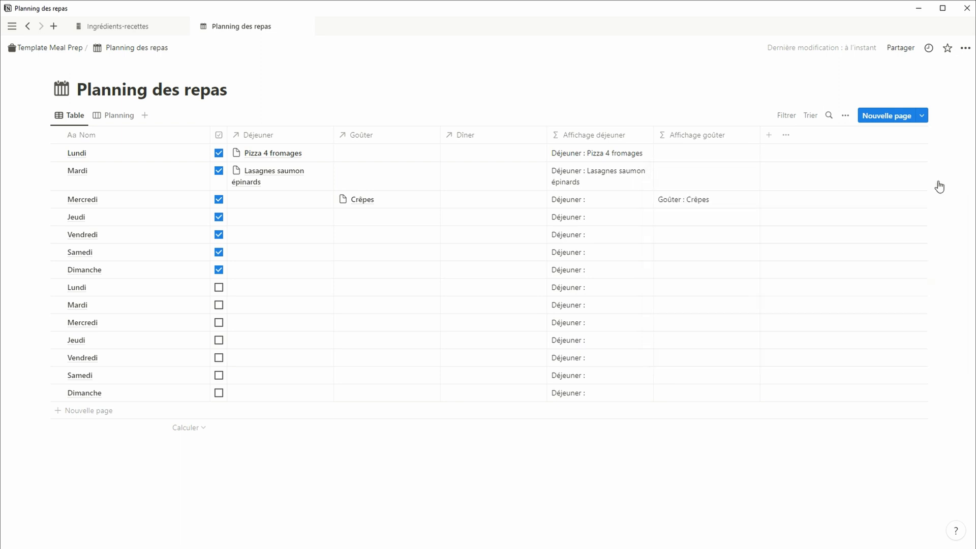
Add a formula property named Affichage dîner with the formula if(empty(prop("Dîner")),"","Dîner : "+prop("Dîner"))
{"action": "left_click", "coordinate": [768, 135]}
{"action": "type", "text": "Affichage d"}
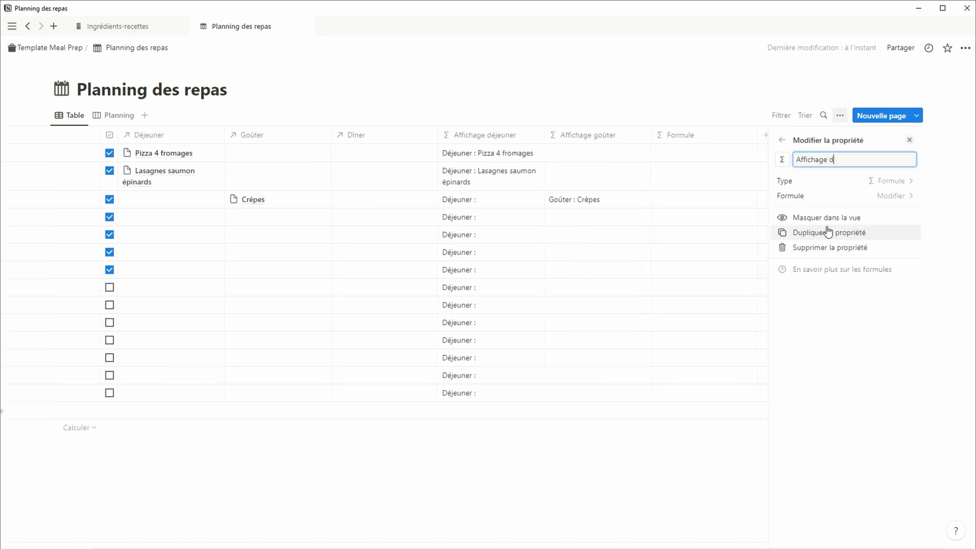
{"action": "type", "text": "îner"}
{"action": "left_click", "coordinate": [826, 196]}
{"action": "type", "text": "if(empty("}
{"action": "left_click", "coordinate": [654, 312]}
{"action": "type", "text": "),\"\","}
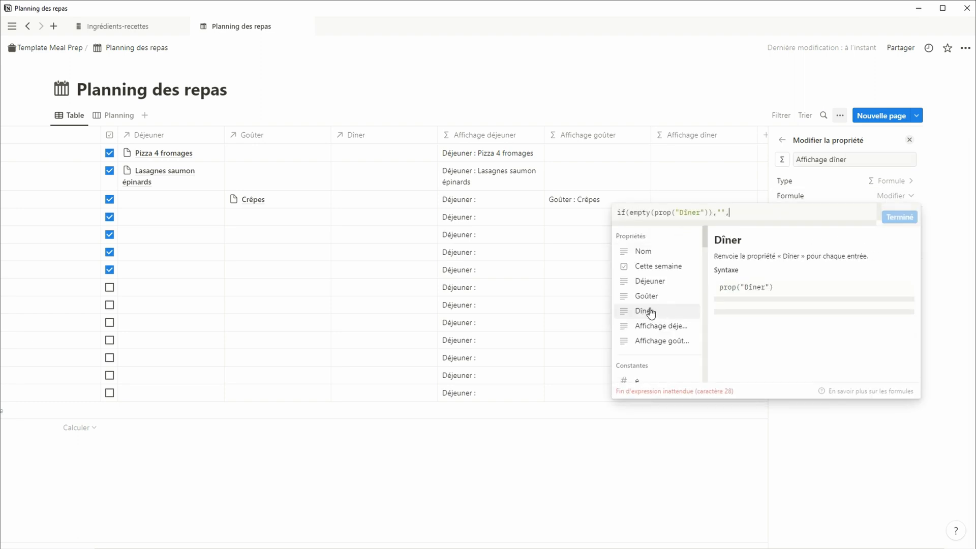
{"action": "type", "text": "\"Dîner : \"+"}
{"action": "left_click", "coordinate": [651, 312]}
{"action": "type", "text": ")"}
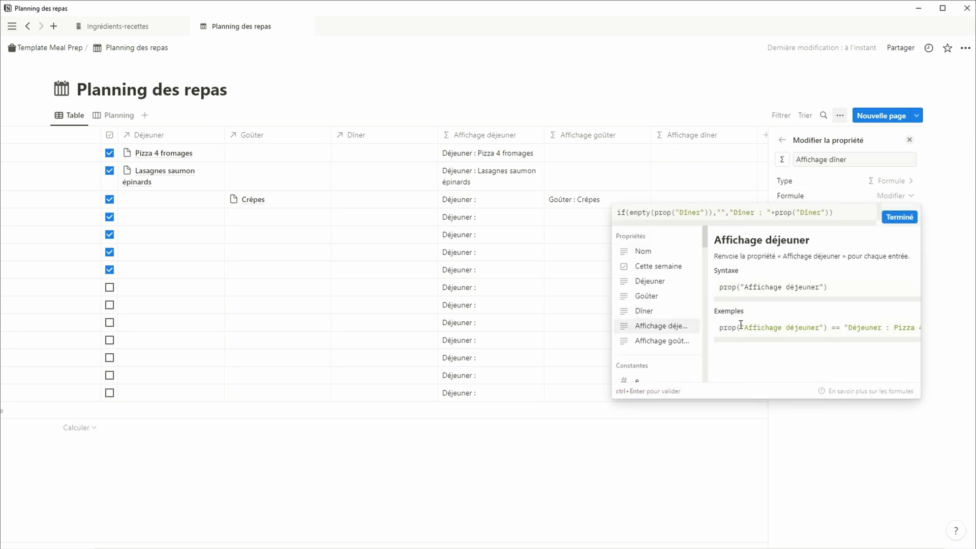
{"action": "left_click", "coordinate": [902, 218]}
Show the Affichage déjeuner, Affichage dîner and Affichage goûter properties on the Planning board's cards
{"action": "left_click", "coordinate": [121, 118]}
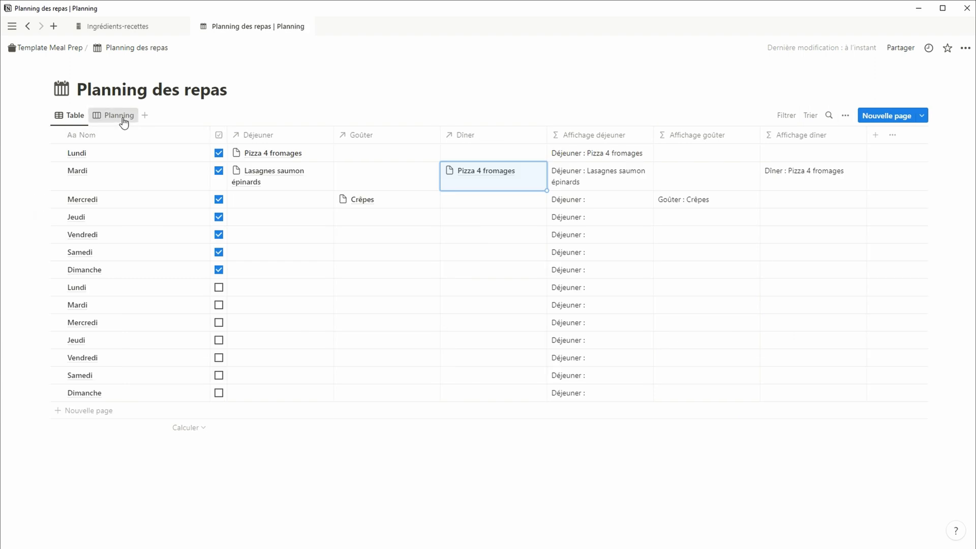
{"action": "left_click", "coordinate": [845, 116]}
{"action": "left_click", "coordinate": [866, 203]}
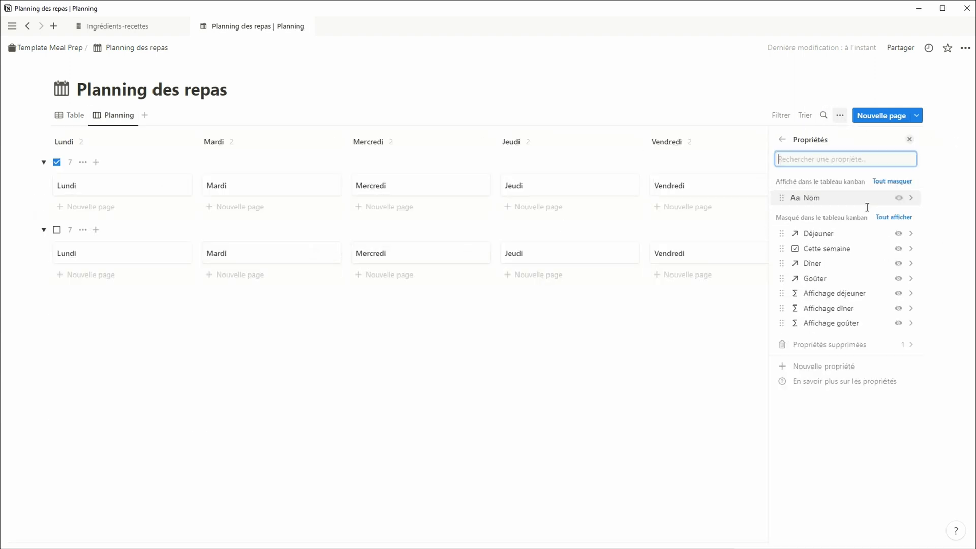
{"action": "left_click", "coordinate": [899, 293]}
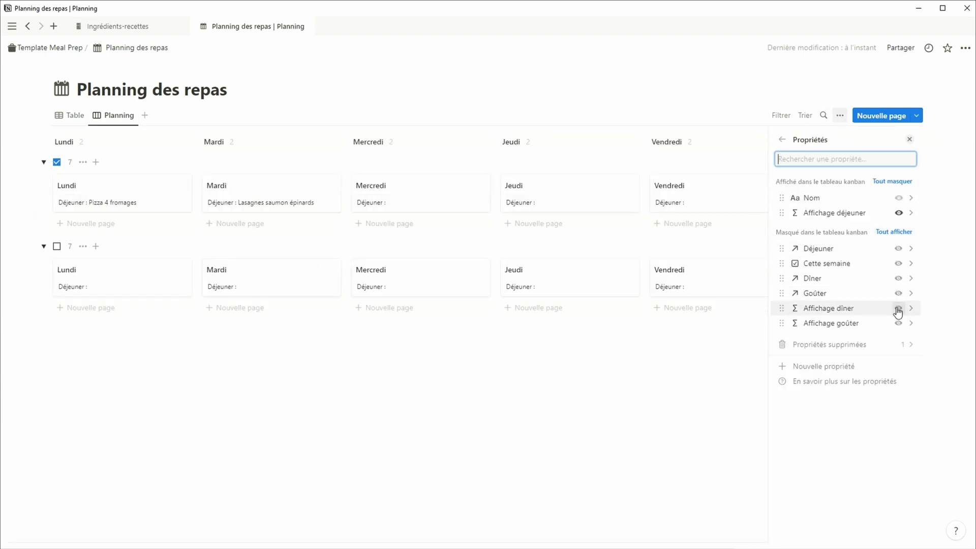
{"action": "left_click", "coordinate": [899, 308]}
{"action": "left_click", "coordinate": [898, 322]}
{"action": "left_click", "coordinate": [414, 453]}
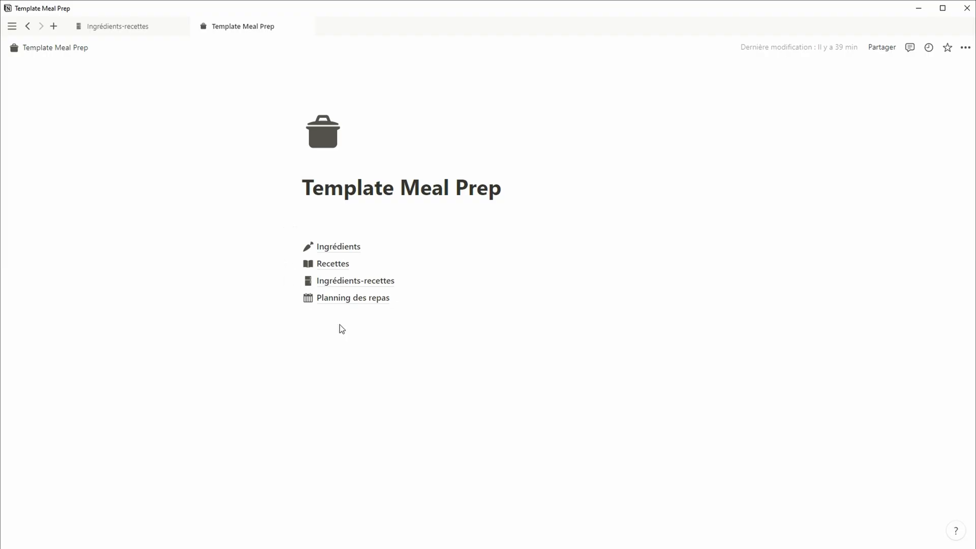
Create a subpage titled Nouvelle semaine below the database links on the Template Meal Prep page
{"action": "left_click", "coordinate": [339, 324]}
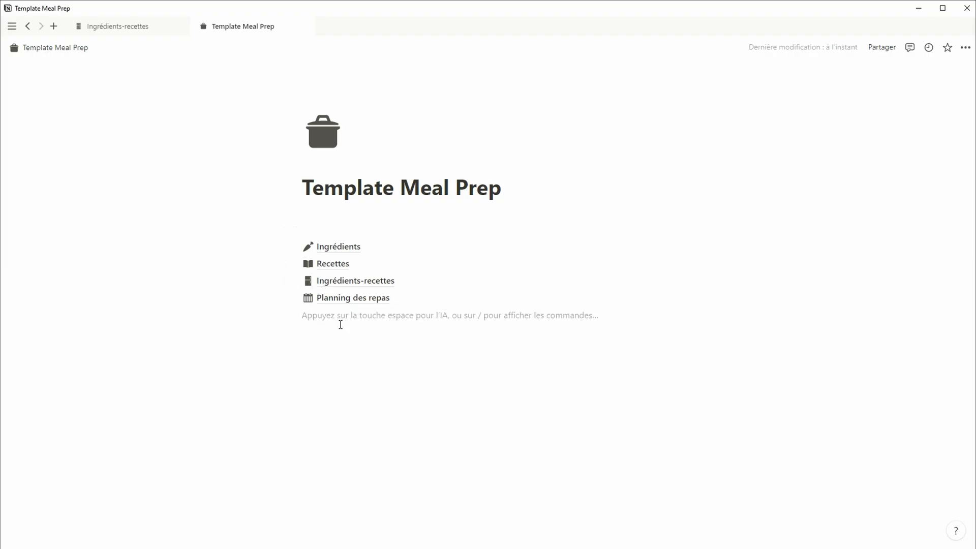
{"action": "key", "text": "Return"}
{"action": "type", "text": "/page"}
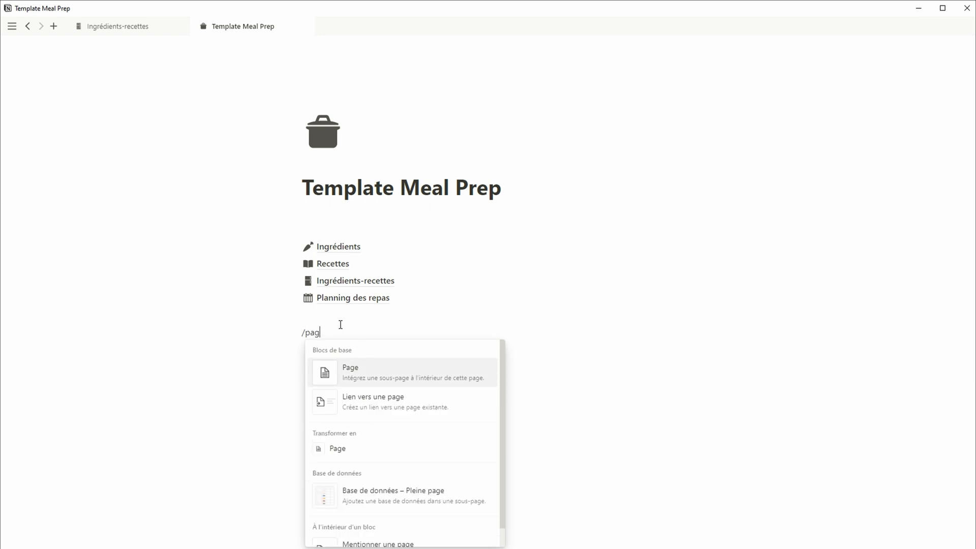
{"action": "key", "text": "Return"}
{"action": "type", "text": "Nouvelle semaine"}
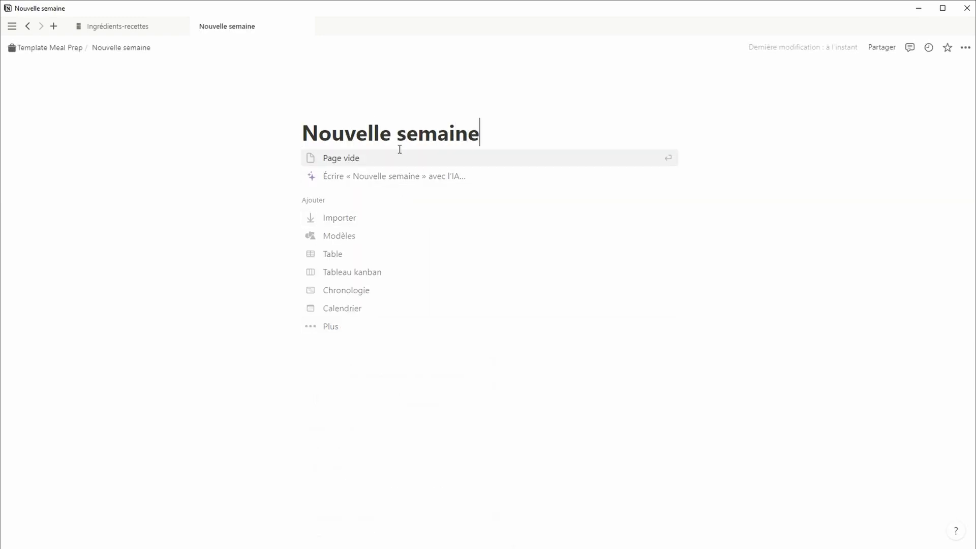
Insert a linked table view of the Planning des repas database in the Nouvelle semaine page
{"action": "key", "text": "Return"}
{"action": "type", "text": "/"}
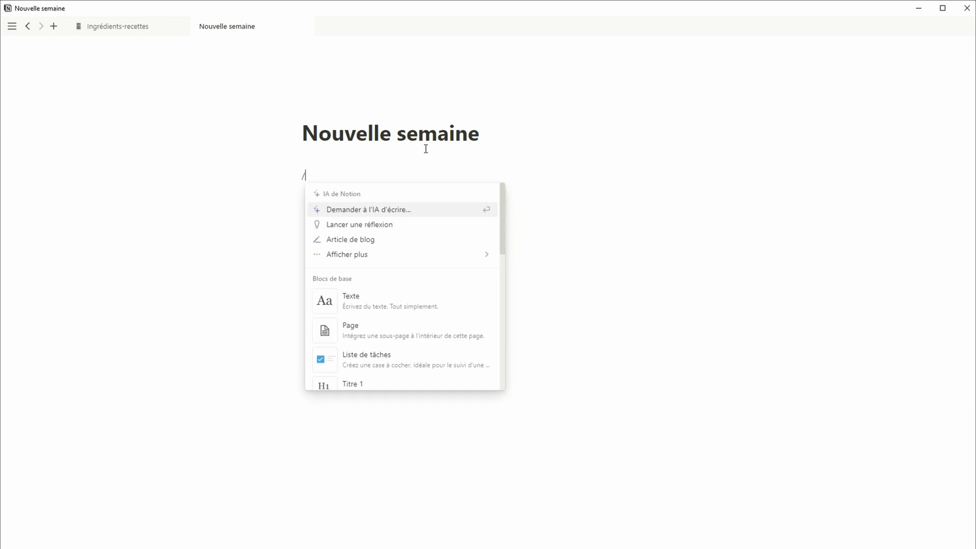
{"action": "type", "text": "vue"}
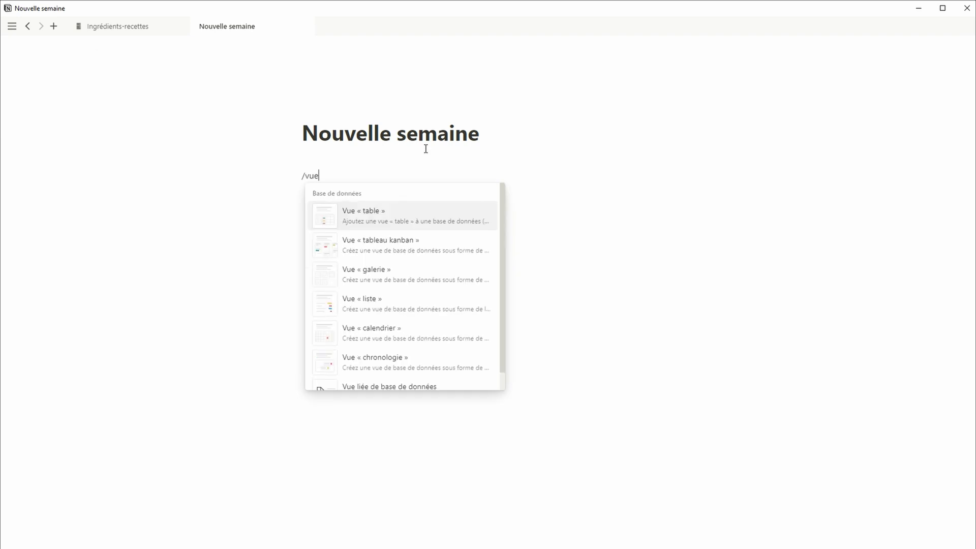
{"action": "left_click", "coordinate": [436, 212]}
{"action": "left_click", "coordinate": [587, 246]}
{"action": "left_click", "coordinate": [565, 222]}
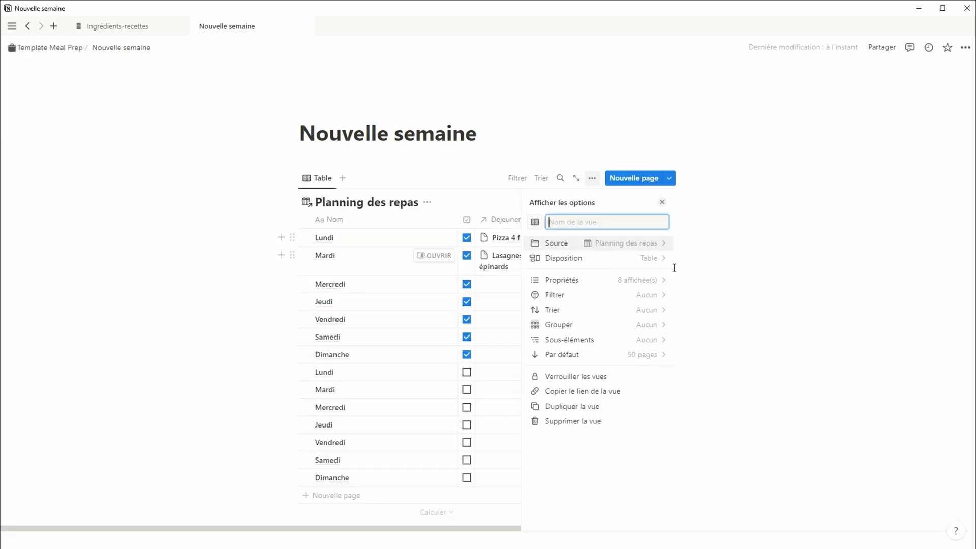
List the seven days of the week from Lundi to Dimanche on separate lines below the Planning des repas table
{"action": "left_click", "coordinate": [194, 380]}
{"action": "scroll", "coordinate": [271, 346], "scroll_direction": "down", "scroll_amount": 1}
{"action": "scroll", "coordinate": [270, 346], "scroll_direction": "down", "scroll_amount": 2}
{"action": "left_click", "coordinate": [324, 424]}
{"action": "type", "text": "Lundi"}
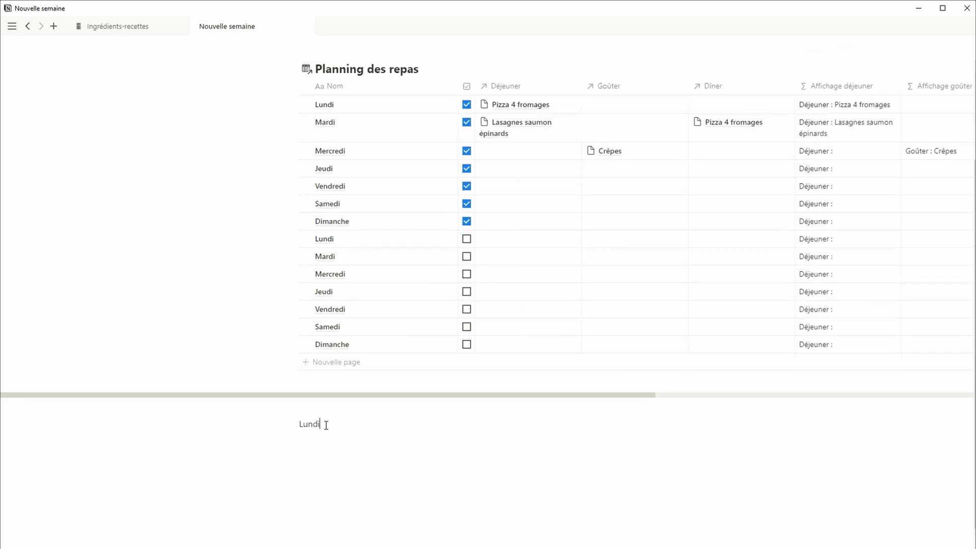
{"action": "key", "text": "Return"}
{"action": "type", "text": "Mardi"}
{"action": "key", "text": "Return"}
{"action": "type", "text": "Mercredi"}
{"action": "key", "text": "Return"}
{"action": "type", "text": "Jeudi"}
{"action": "key", "text": "Return"}
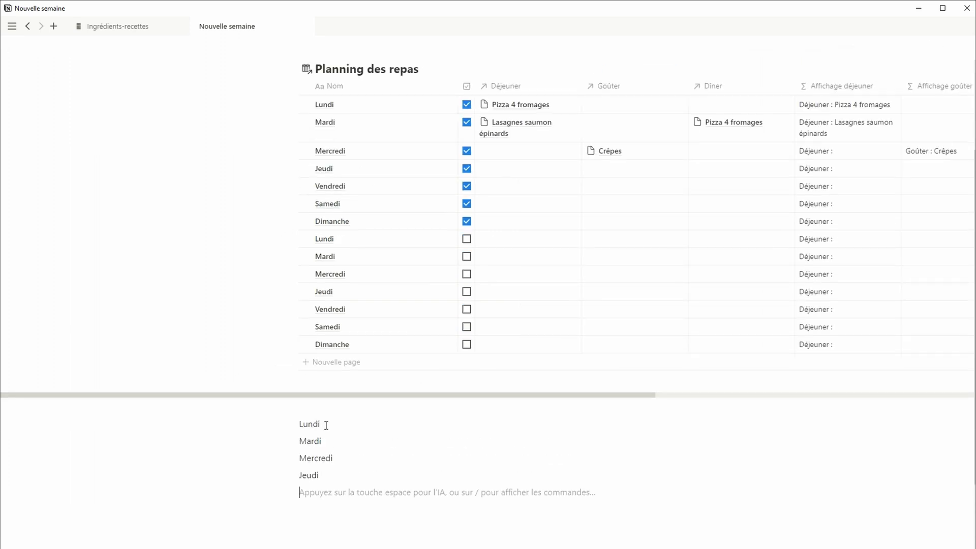
{"action": "type", "text": "Vendredi"}
{"action": "key", "text": "Return"}
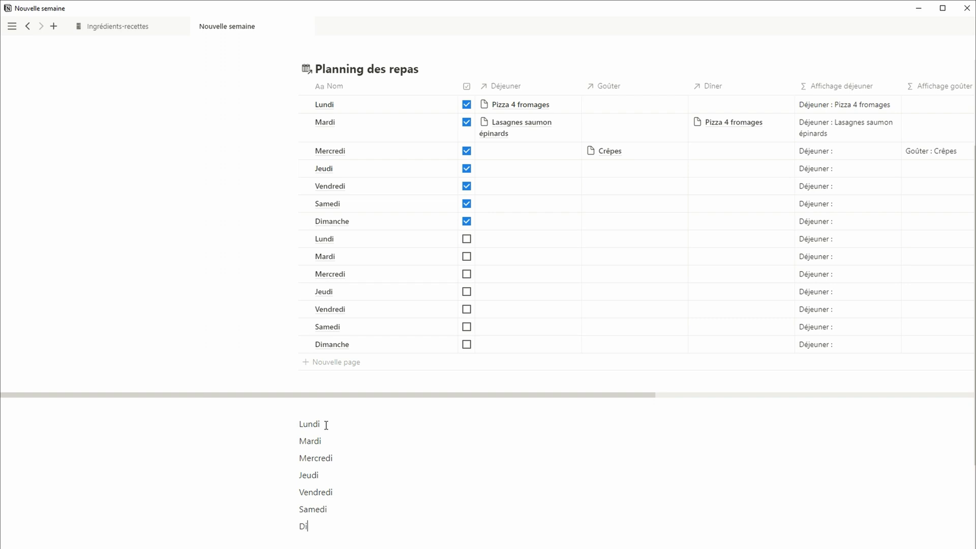
Delete the seven checked rows of the old week and tick Cette semaine for the remaining seven days
{"action": "scroll", "coordinate": [246, 199], "scroll_direction": "up", "scroll_amount": 1}
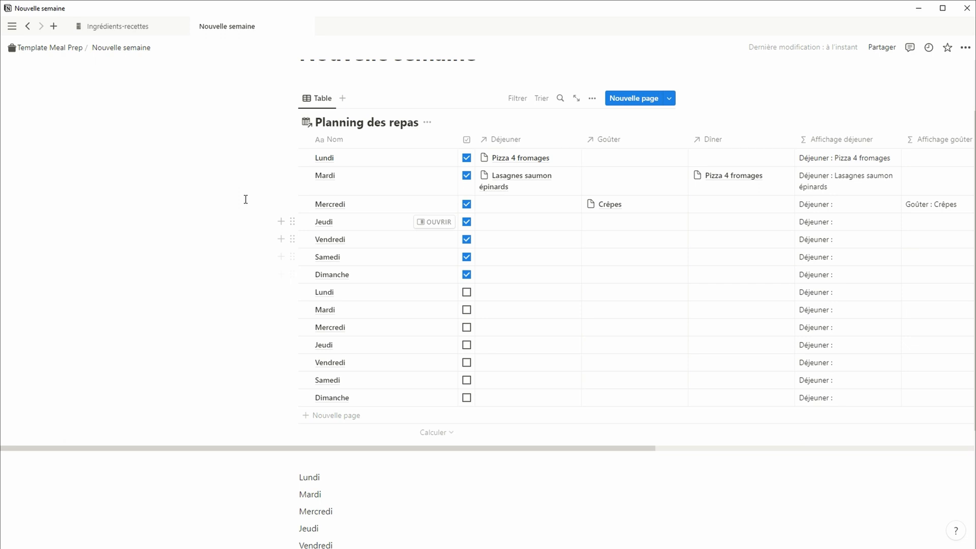
{"action": "left_click_drag", "start_coordinate": [241, 157], "coordinate": [426, 276]}
{"action": "key", "text": "Delete"}
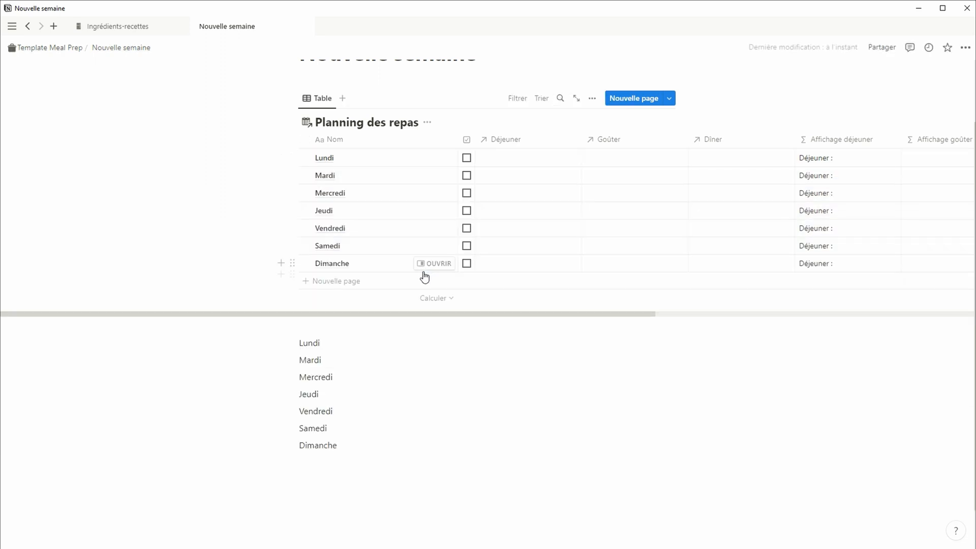
{"action": "left_click_drag", "start_coordinate": [256, 156], "coordinate": [406, 267]}
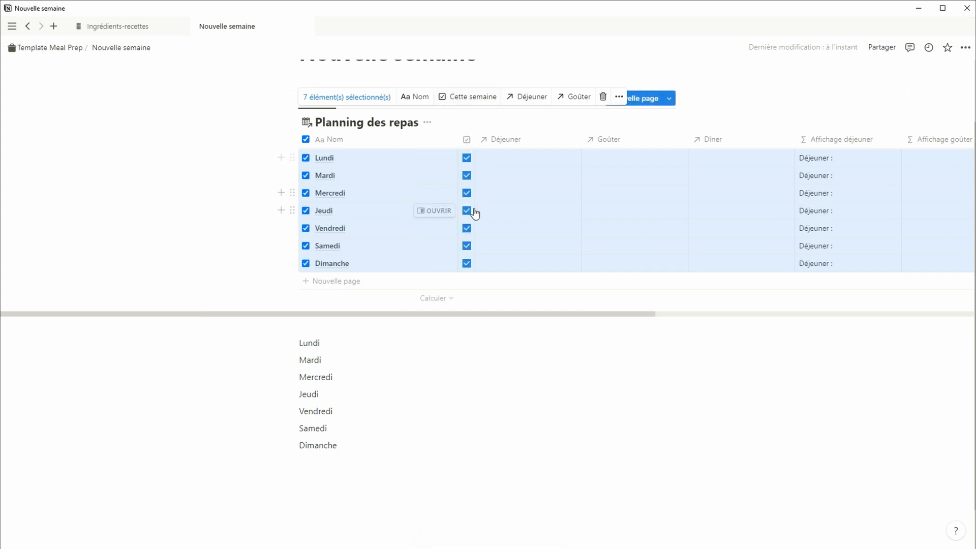
Duplicate the list of seven days and move one copy into the Planning des repas table as new rows
{"action": "left_click_drag", "start_coordinate": [221, 339], "coordinate": [384, 455]}
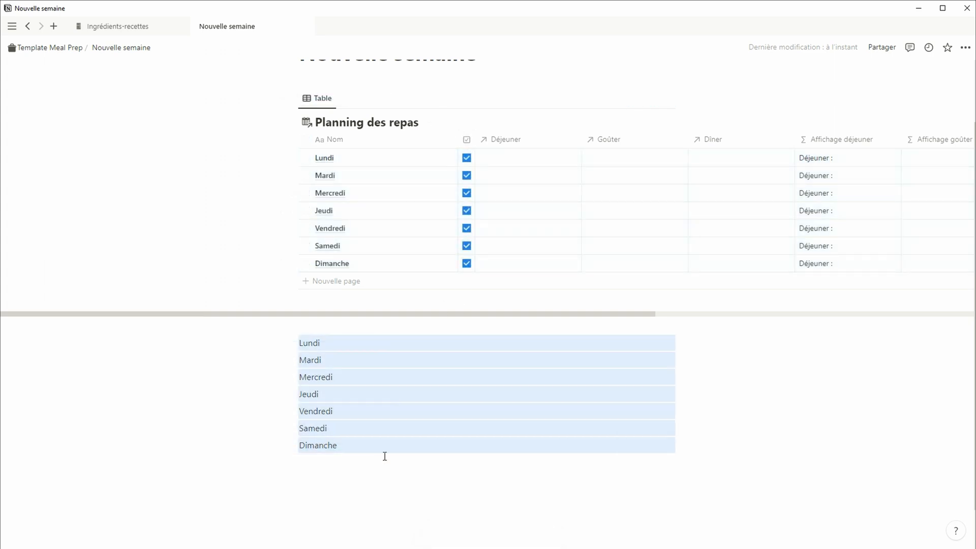
{"action": "key", "text": "ctrl+d"}
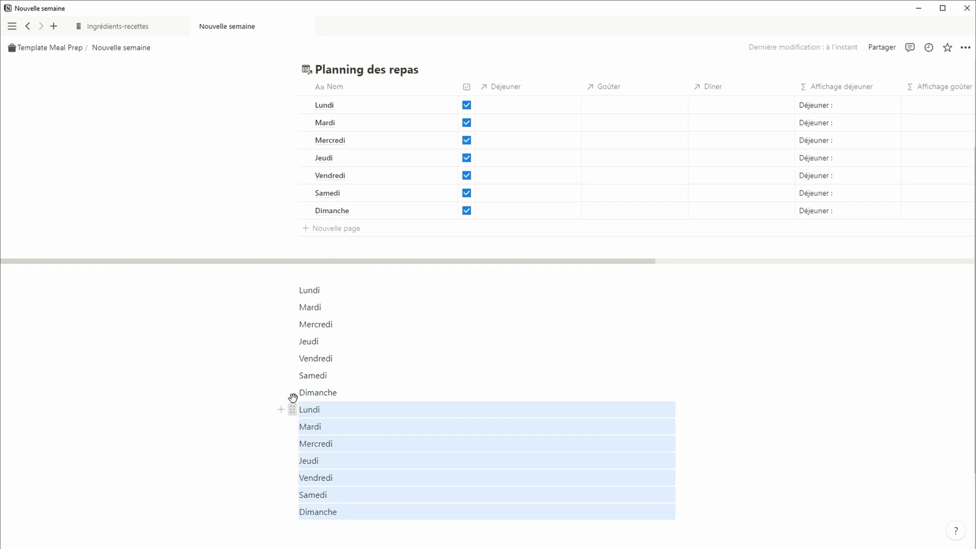
{"action": "left_click_drag", "start_coordinate": [292, 398], "coordinate": [442, 242]}
Set the Déjeuner of the unchecked week to Pizza 4 fromages for Lundi and Lasagnes saumon épinards for Mardi
{"action": "scroll", "coordinate": [548, 353], "scroll_direction": "up", "scroll_amount": 1}
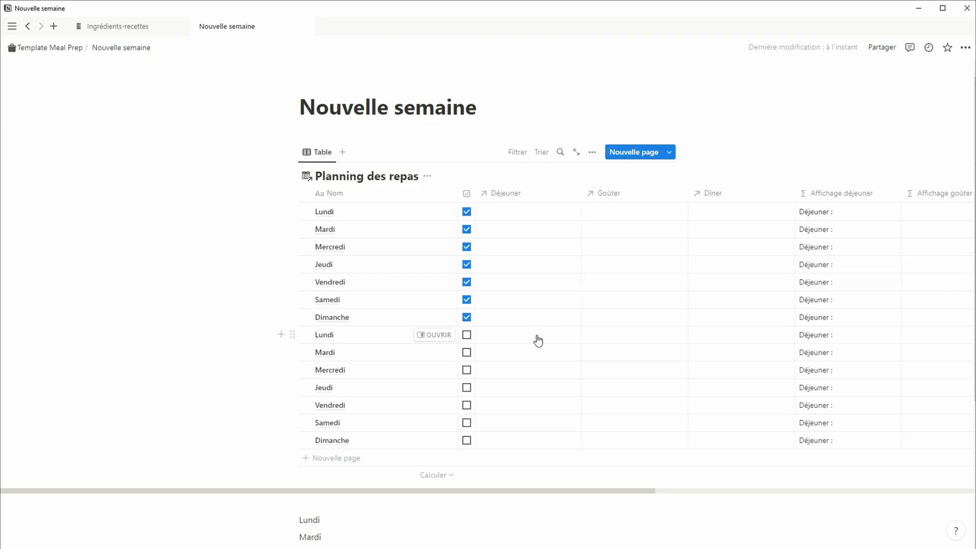
{"action": "left_click", "coordinate": [535, 336]}
{"action": "left_click", "coordinate": [535, 392]}
{"action": "left_click", "coordinate": [501, 513]}
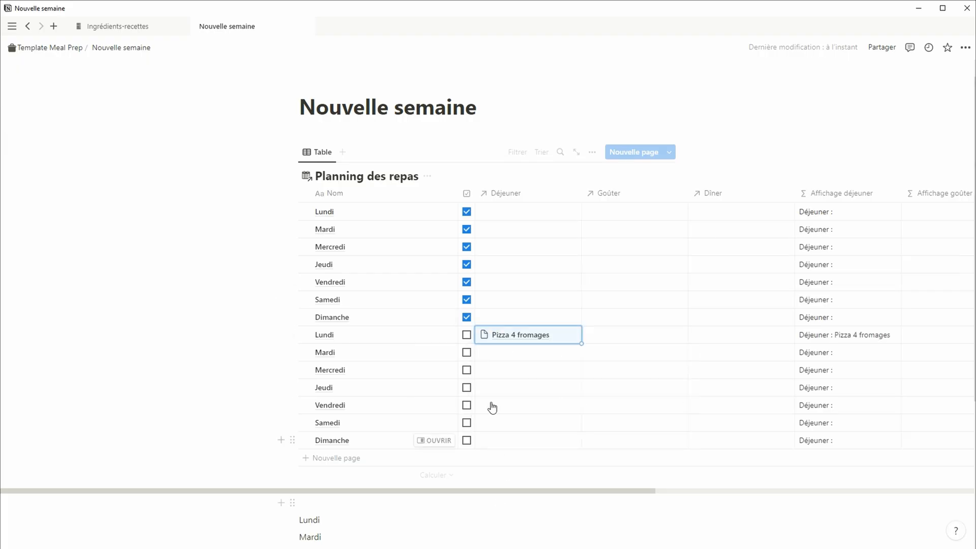
{"action": "left_click", "coordinate": [508, 352]}
{"action": "left_click", "coordinate": [513, 422]}
{"action": "left_click", "coordinate": [546, 546]}
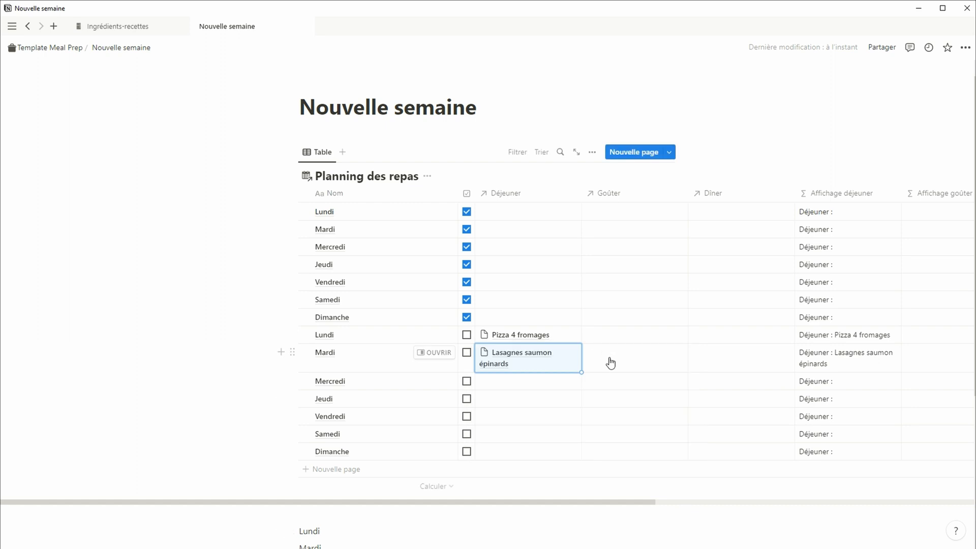
Set the Goûter of the unchecked Mardi row to Crêpes
{"action": "left_click", "coordinate": [610, 359]}
{"action": "left_click", "coordinate": [615, 388]}
{"action": "left_click", "coordinate": [543, 527]}
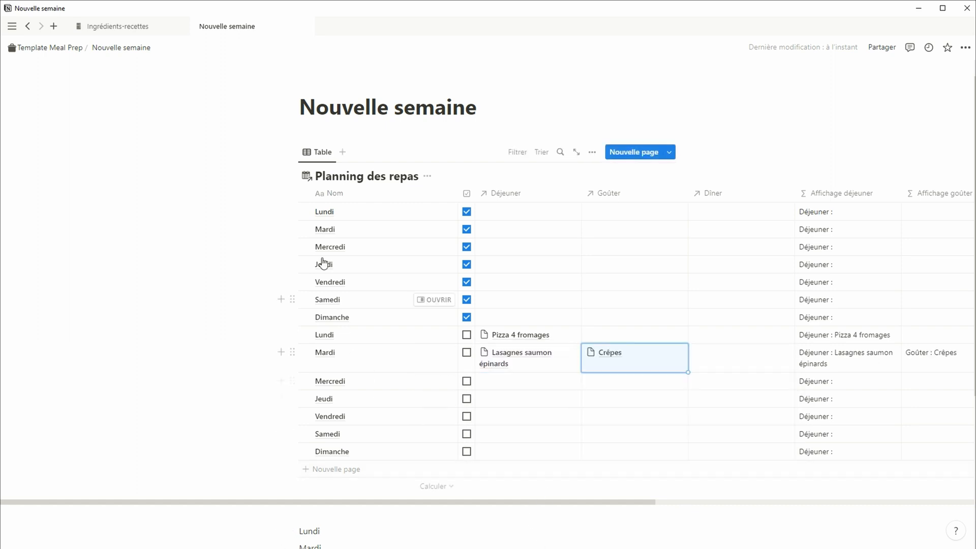
Open the Recettes database and rename its Planning des repas relation property as Déjeuner
{"action": "left_click", "coordinate": [56, 48]}
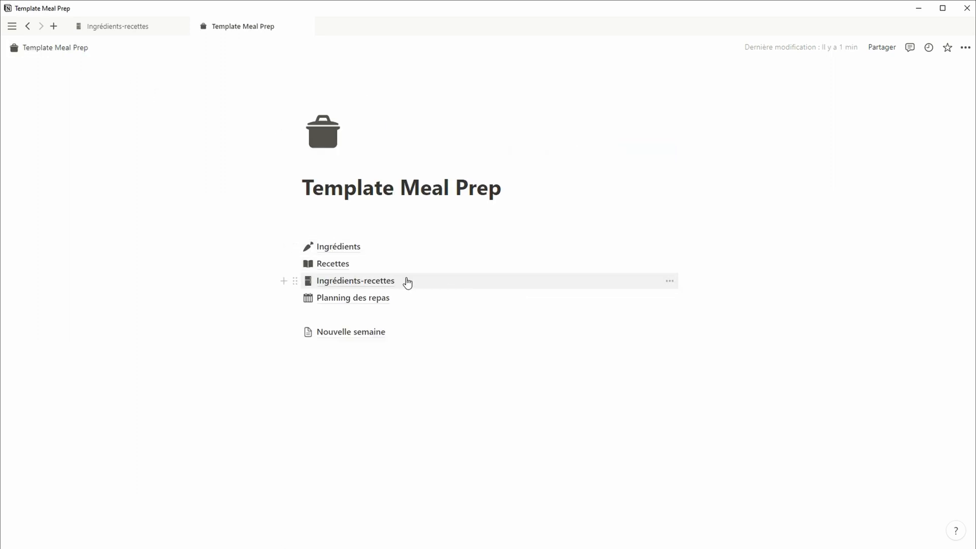
{"action": "left_click", "coordinate": [391, 269]}
{"action": "left_click", "coordinate": [707, 136]}
{"action": "type", "text": "Deje"}
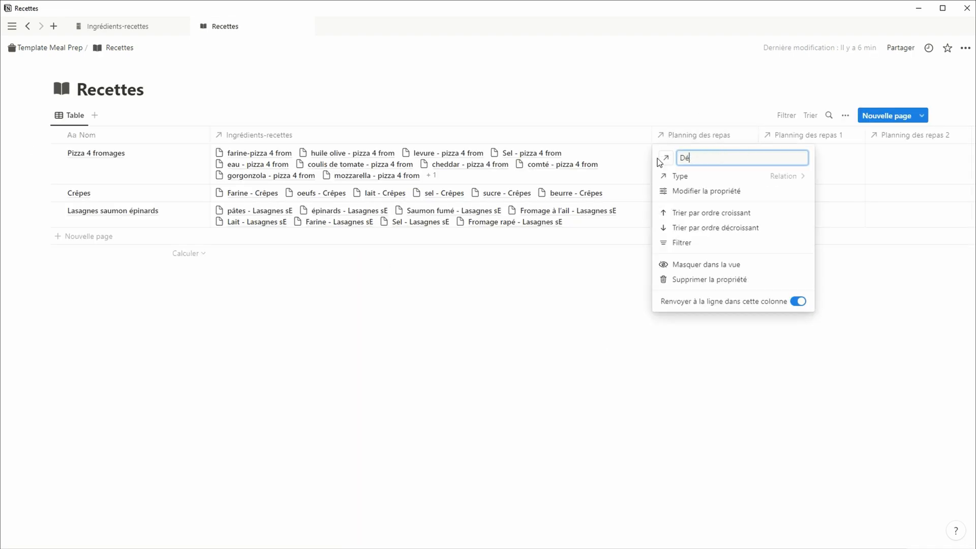
{"action": "type", "text": "jeuner"}
{"action": "key", "text": "Return"}
Rename the Planning des repas 1 relation as Goûter and the Planning des repas 2 relation as Dîner
{"action": "left_click", "coordinate": [788, 137]}
{"action": "key", "text": "ctrl+shift+Left"}
{"action": "key", "text": "ctrl+shift+Left"}
{"action": "key", "text": "ctrl+shift+Left"}
{"action": "key", "text": "ctrl+shift+Left"}
{"action": "type", "text": "Goûter"}
{"action": "key", "text": "Return"}
{"action": "left_click", "coordinate": [889, 138]}
{"action": "type", "text": "D"}
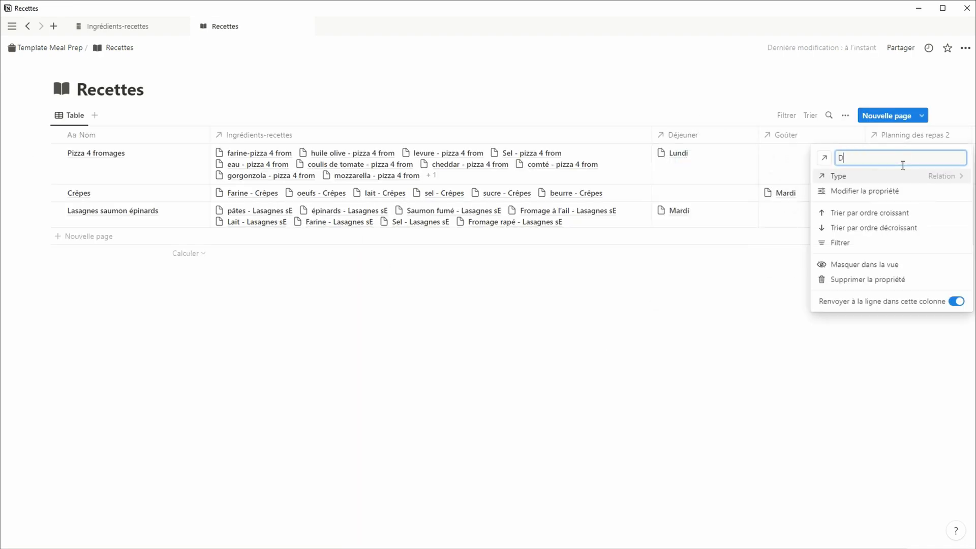
{"action": "type", "text": "îner"}
{"action": "key", "text": "Return"}
Add a rollup property named la semaine prochaine 1 to the Recettes database
{"action": "left_click_drag", "start_coordinate": [610, 544], "coordinate": [736, 477]}
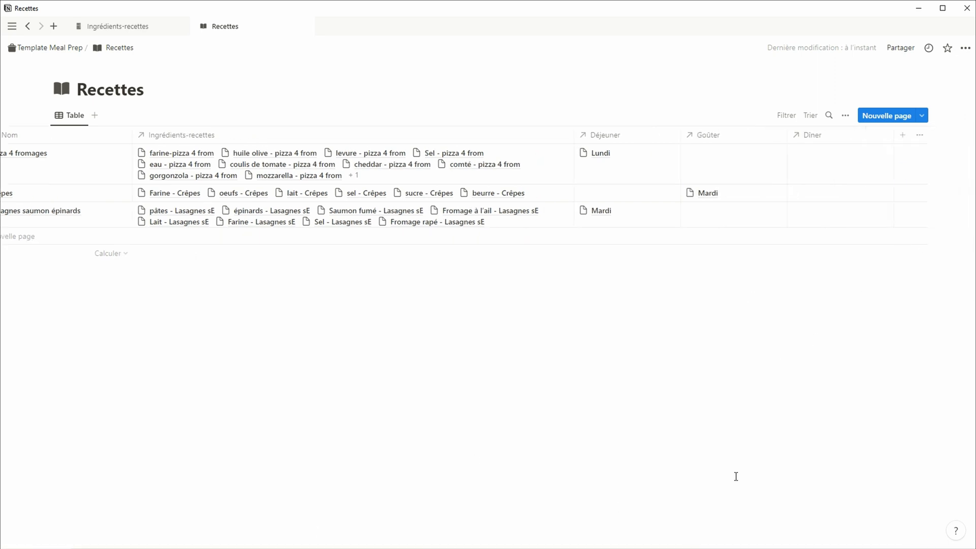
{"action": "left_click", "coordinate": [904, 137]}
{"action": "left_click", "coordinate": [813, 407]}
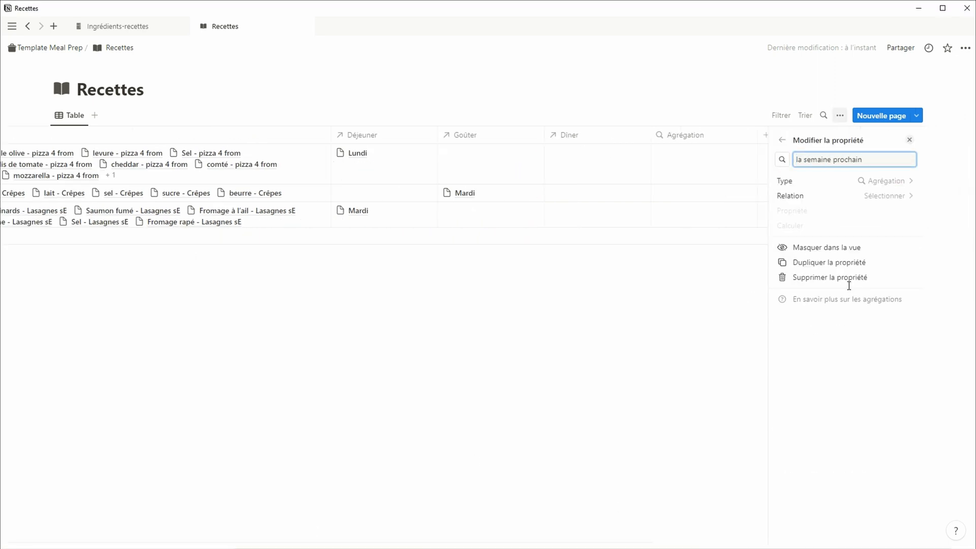
{"action": "left_click", "coordinate": [819, 140]}
{"action": "left_click_drag", "start_coordinate": [866, 159], "coordinate": [731, 162]}
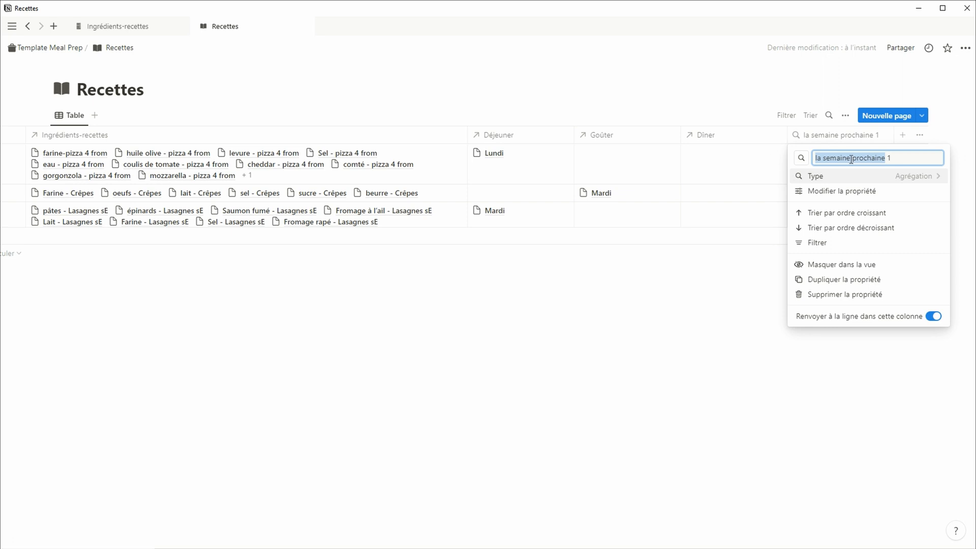
Configure the la semaine prochaine 1 rollup with the Déjeuner relation, the Cette semaine property and the Non cochées calculation
{"action": "left_click", "coordinate": [918, 183]}
{"action": "left_click", "coordinate": [897, 198]}
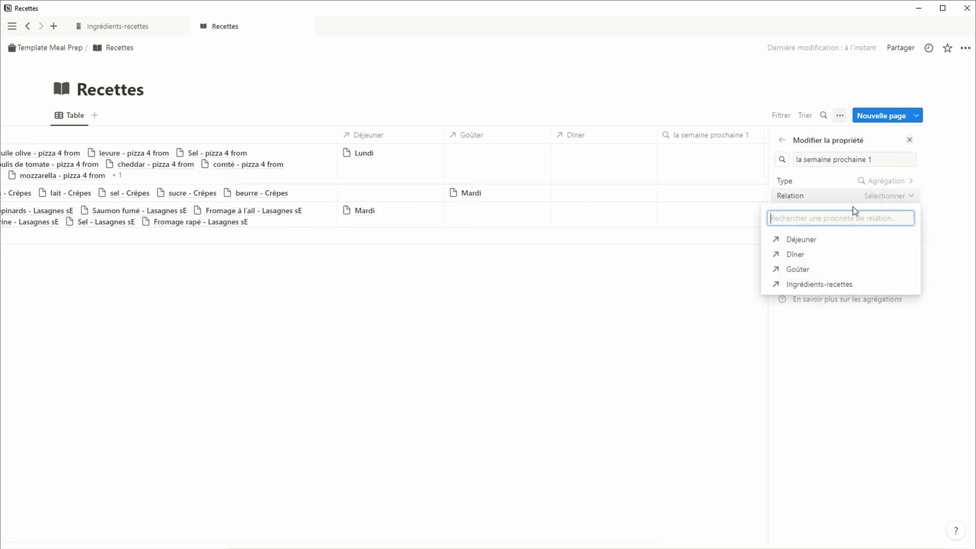
{"action": "left_click", "coordinate": [854, 240]}
{"action": "left_click", "coordinate": [892, 212]}
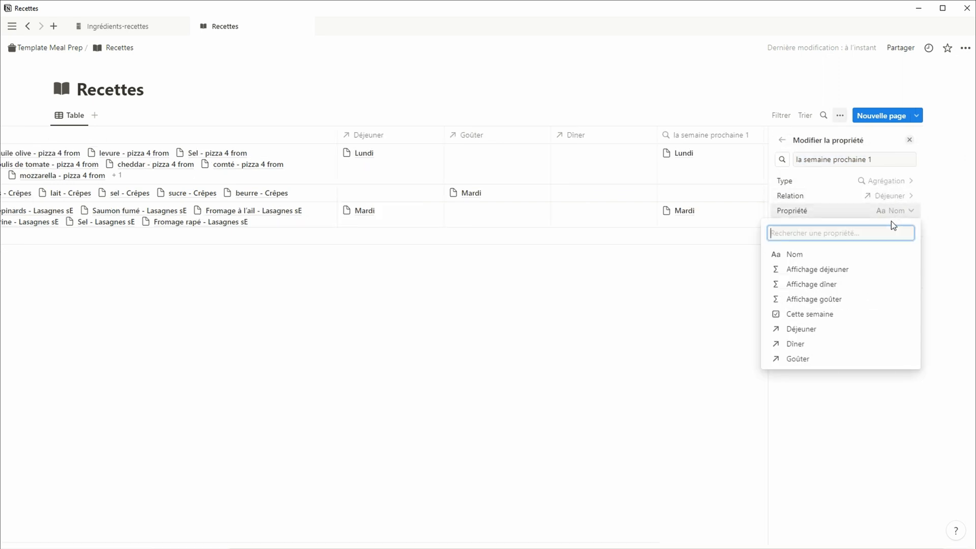
{"action": "left_click", "coordinate": [841, 316]}
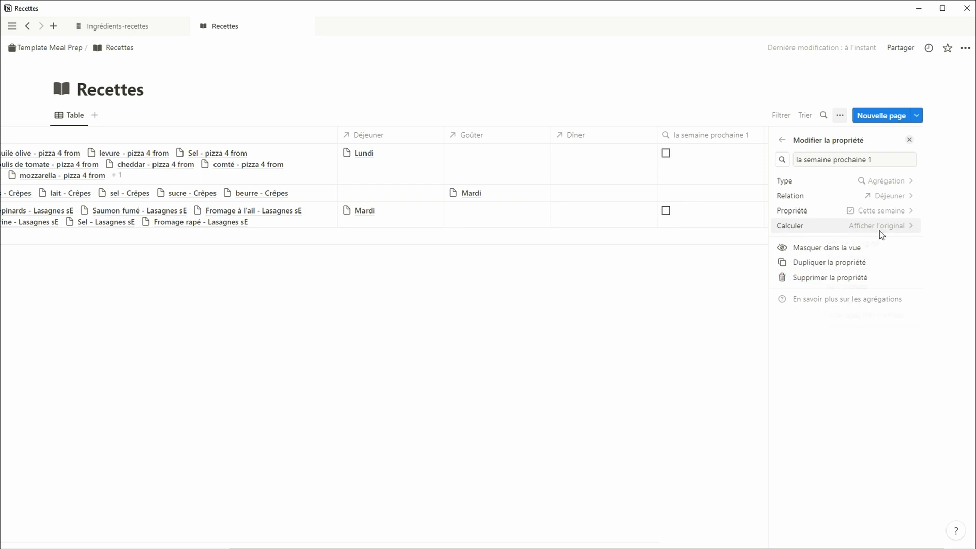
{"action": "left_click", "coordinate": [882, 234]}
{"action": "left_click", "coordinate": [864, 289]}
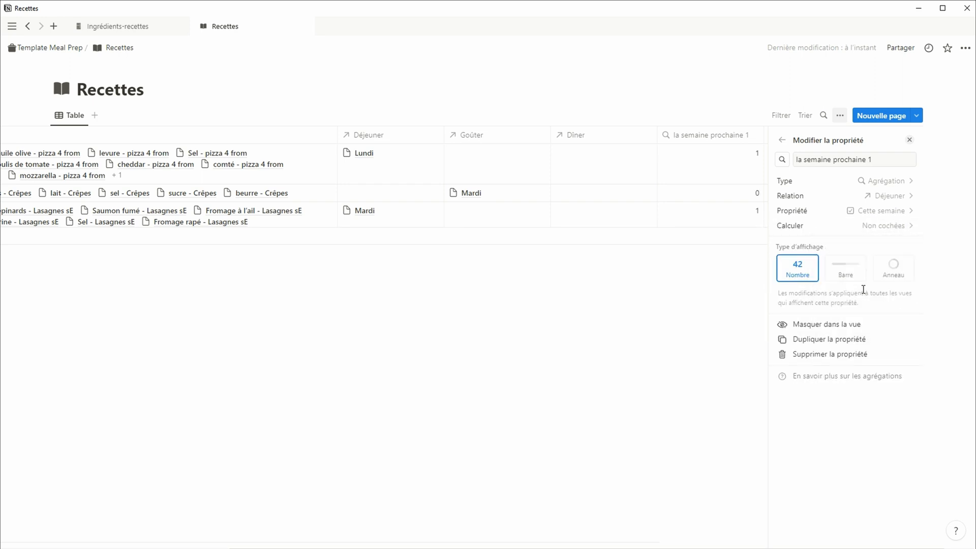
{"action": "left_click", "coordinate": [910, 140]}
Add a rollup named la semaine prochaine 2 that counts the unchecked Cette semaine boxes through the Goûter relation
{"action": "left_click", "coordinate": [908, 135]}
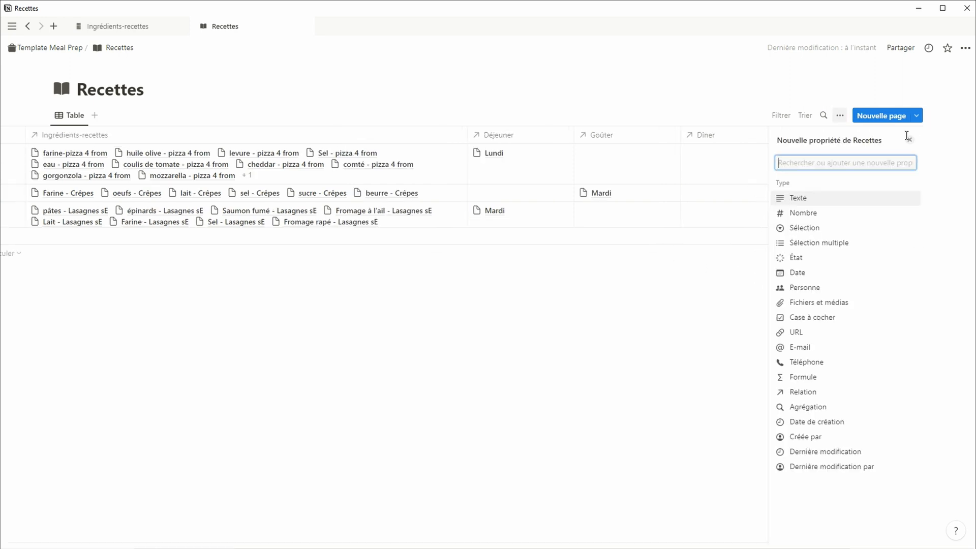
{"action": "left_click", "coordinate": [807, 407]}
{"action": "type", "text": "la semaine prochaine 2"}
{"action": "left_click", "coordinate": [842, 190]}
{"action": "left_click", "coordinate": [850, 270]}
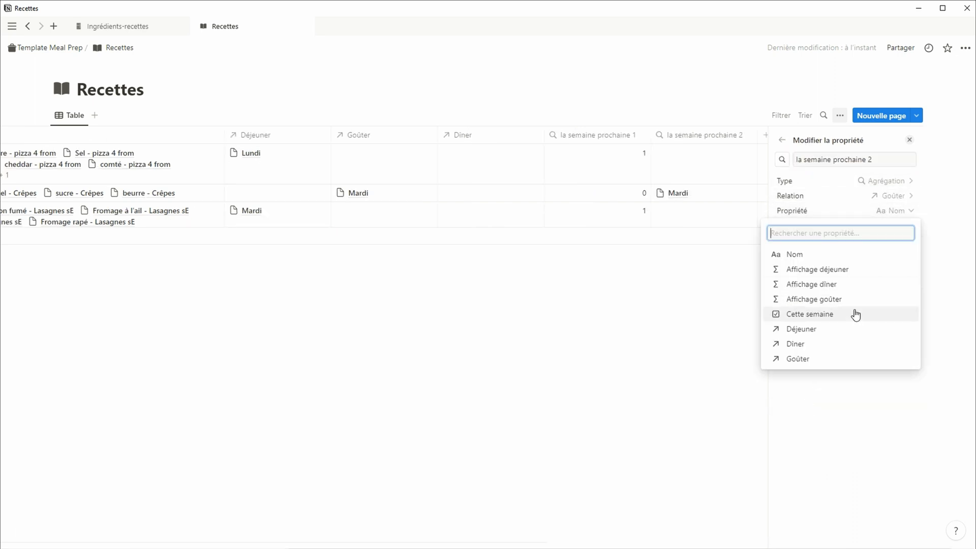
{"action": "left_click", "coordinate": [854, 313]}
{"action": "left_click", "coordinate": [910, 140]}
Add a rollup named la semaine prochaine 3 that counts the unchecked Cette semaine boxes through the Dîner relation
{"action": "left_click", "coordinate": [907, 135]}
{"action": "left_click", "coordinate": [844, 406]}
{"action": "type", "text": "la semaine prochaine 3"}
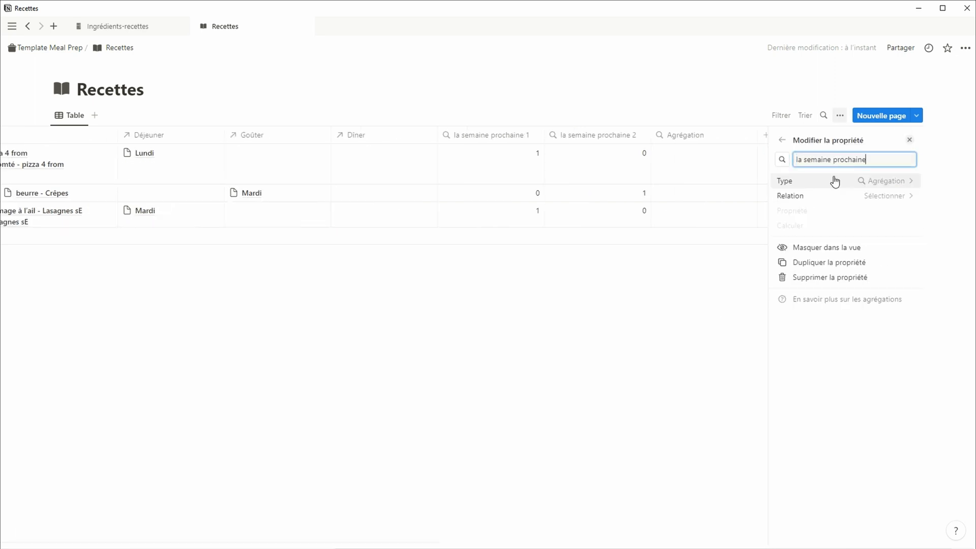
{"action": "left_click", "coordinate": [873, 198]}
{"action": "left_click", "coordinate": [865, 255]}
{"action": "left_click", "coordinate": [900, 215]}
{"action": "left_click", "coordinate": [854, 314]}
{"action": "left_click", "coordinate": [876, 225]}
{"action": "left_click", "coordinate": [854, 288]}
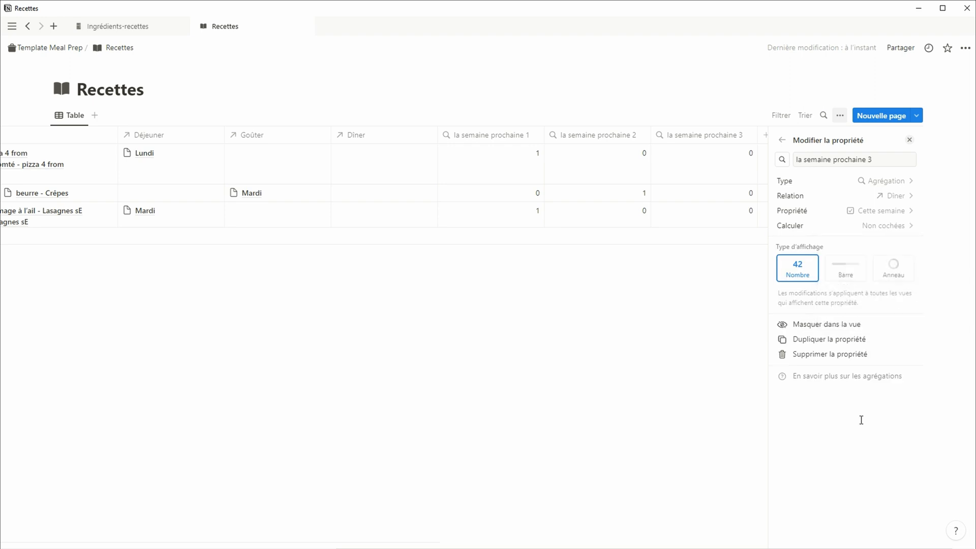
{"action": "left_click", "coordinate": [909, 140]}
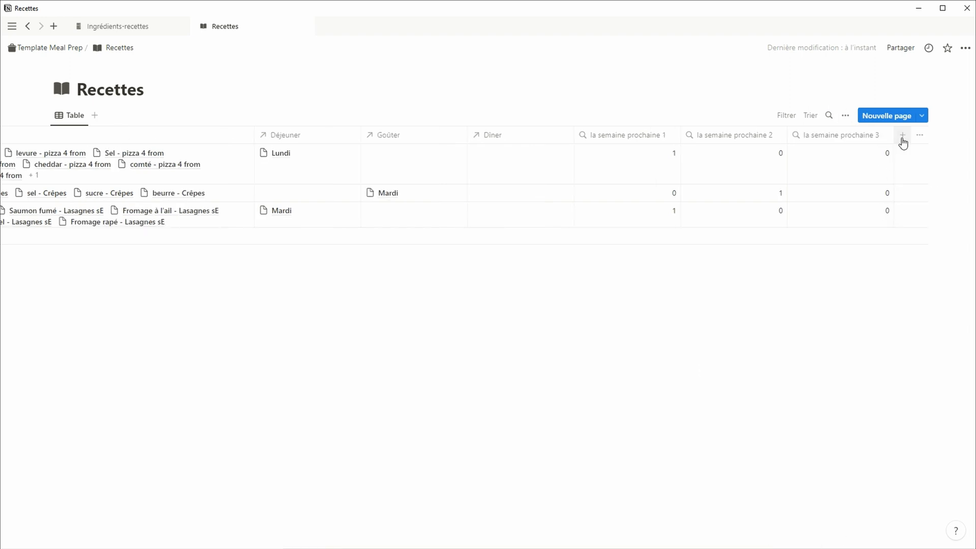
Add a formula property named la semaine prochaine somme that adds the la semaine prochaine 1, 2 and 3 properties
{"action": "left_click", "coordinate": [902, 135]}
{"action": "left_click", "coordinate": [806, 376]}
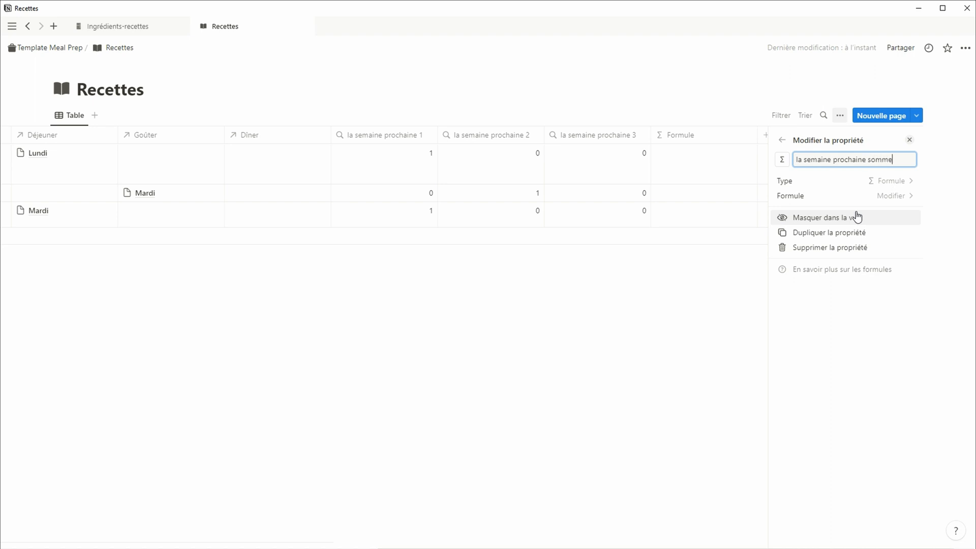
{"action": "left_click", "coordinate": [885, 198]}
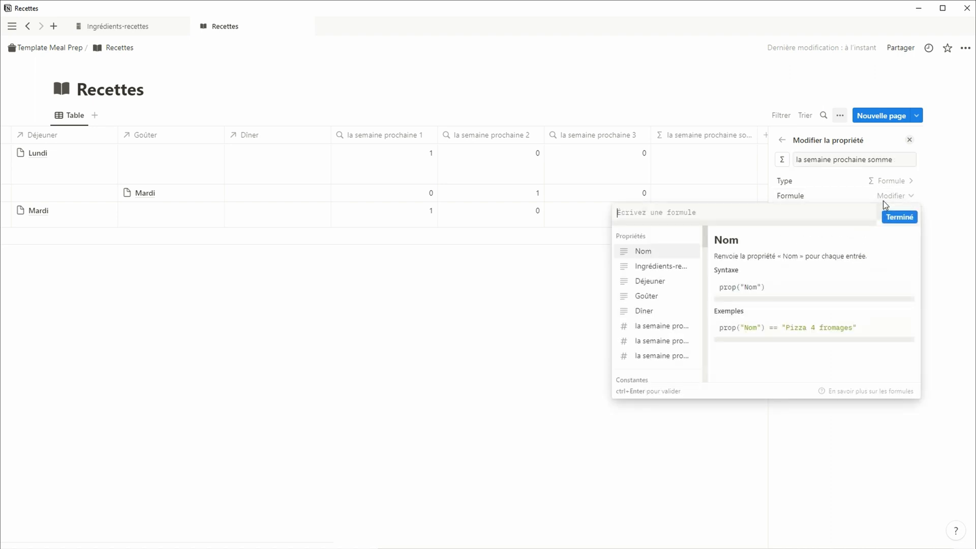
{"action": "left_click", "coordinate": [662, 326]}
{"action": "type", "text": "+"}
{"action": "left_click", "coordinate": [662, 341]}
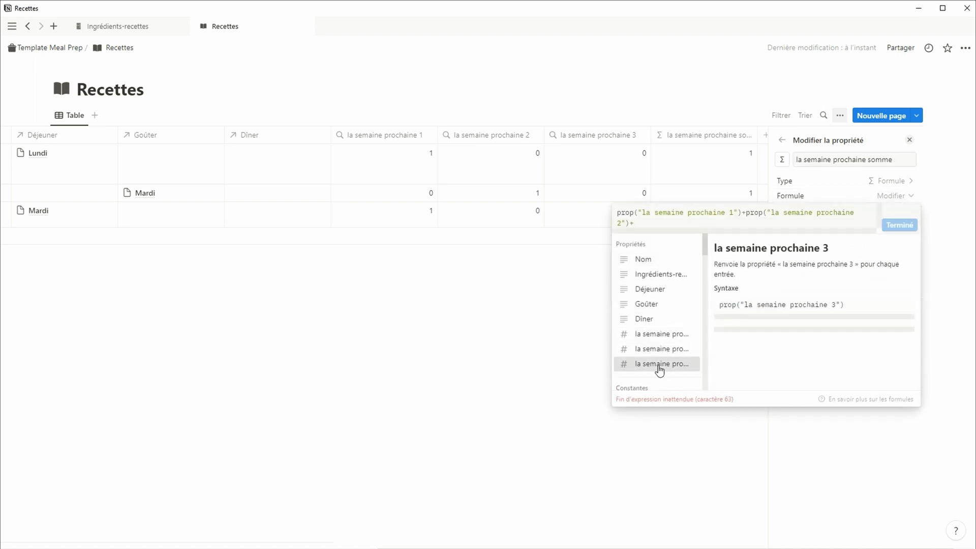
{"action": "type", "text": "+"}
{"action": "left_click", "coordinate": [655, 364]}
{"action": "left_click", "coordinate": [899, 225]}
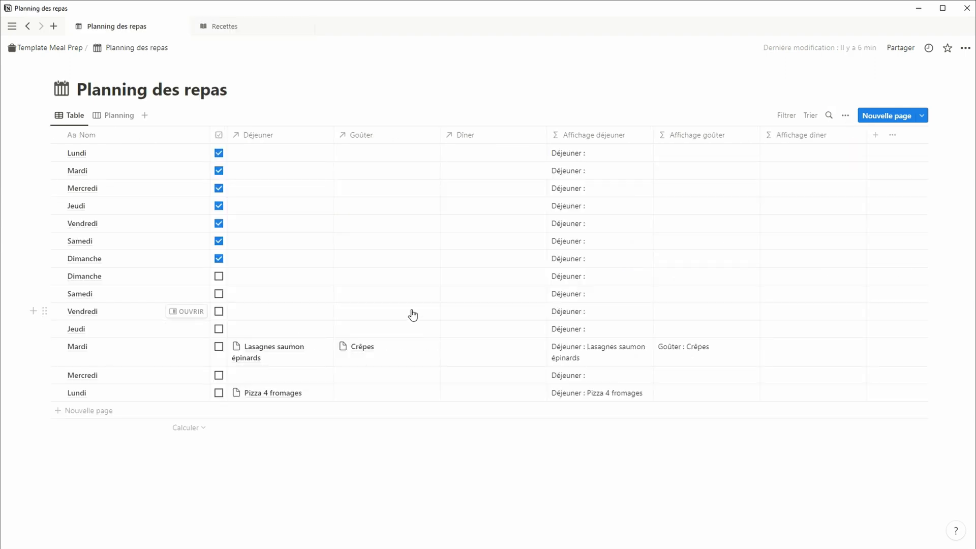
Set the Dîner of the unchecked Vendredi row in Planning des repas to Lasagnes saumon épinards and check the sums in Recettes
{"action": "left_click", "coordinate": [483, 312]}
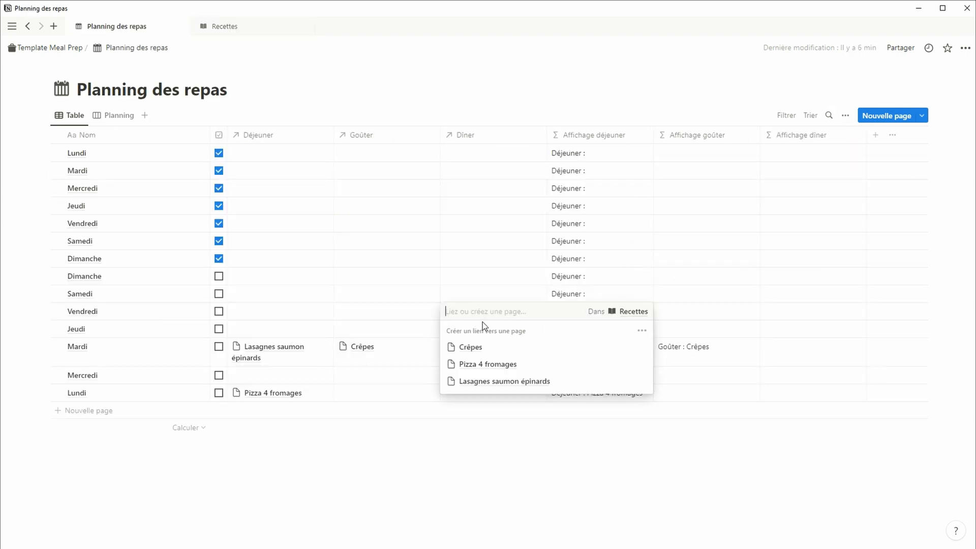
{"action": "left_click", "coordinate": [498, 380]}
{"action": "key", "text": "Escape"}
{"action": "left_click", "coordinate": [224, 31]}
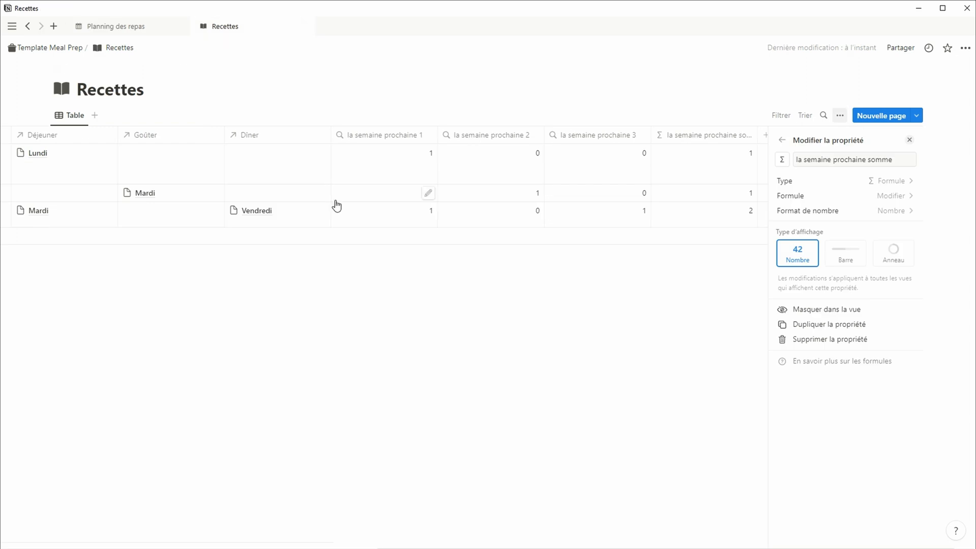
{"action": "left_click", "coordinate": [739, 304]}
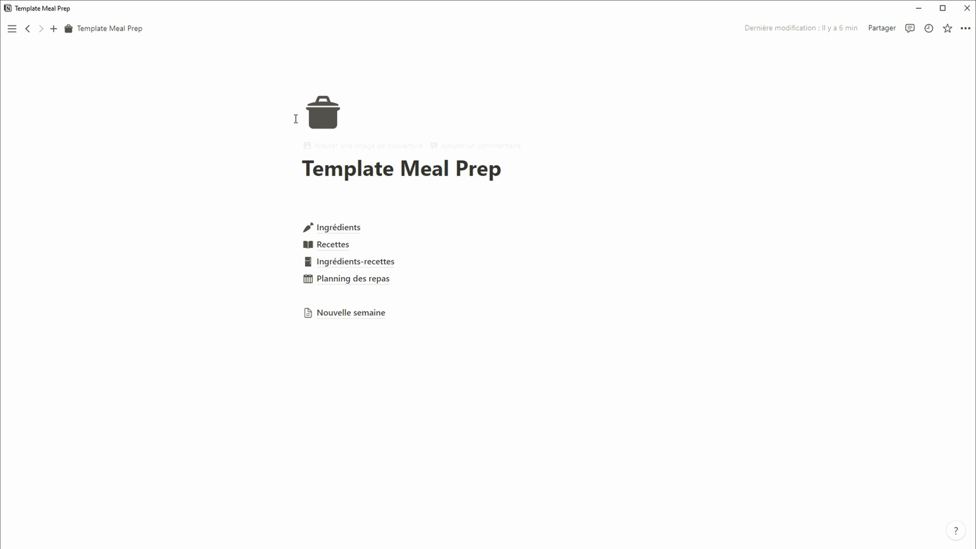
In Ingrédients-recettes, add a rollup named la semaine prochaine that sums la semaine prochaine somme through the Recettes relation
{"action": "left_click", "coordinate": [375, 262]}
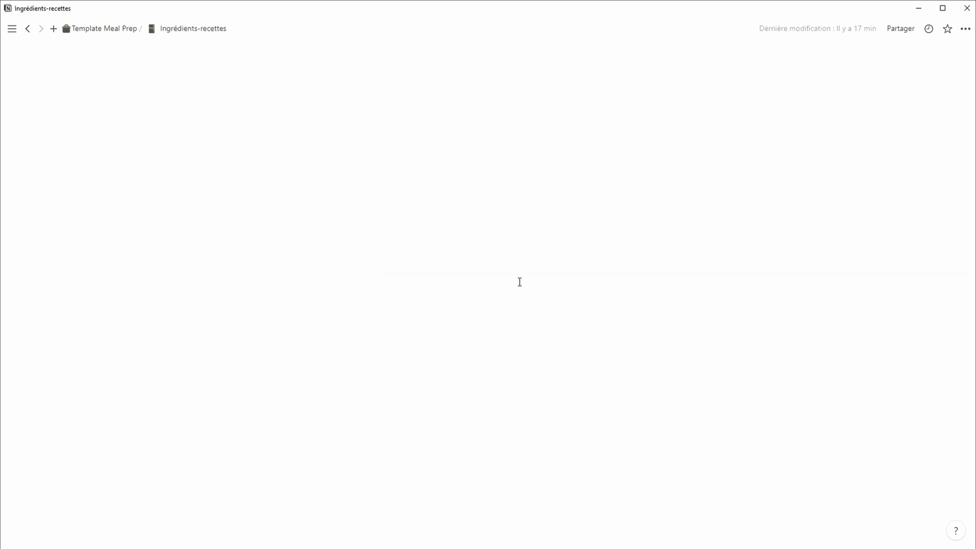
{"action": "left_click", "coordinate": [645, 119]}
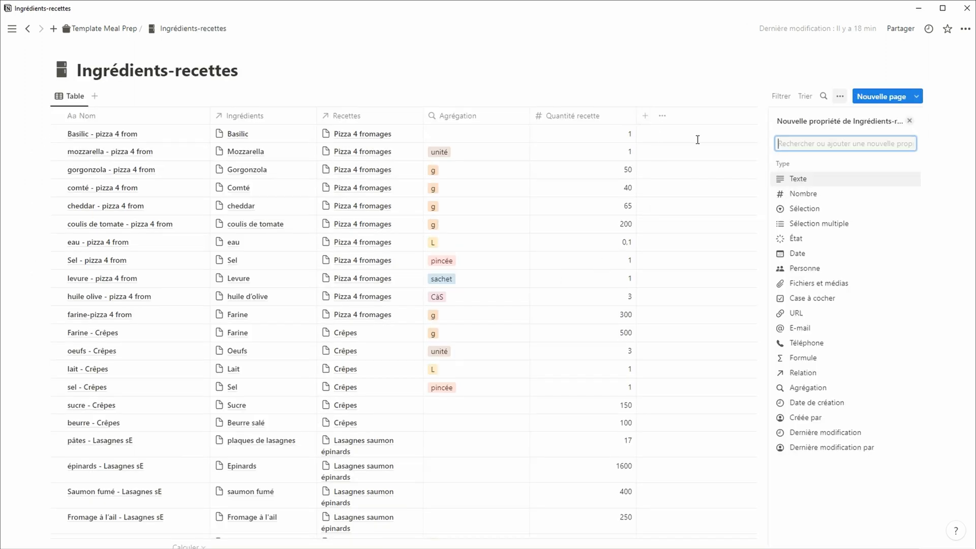
{"action": "left_click", "coordinate": [811, 385]}
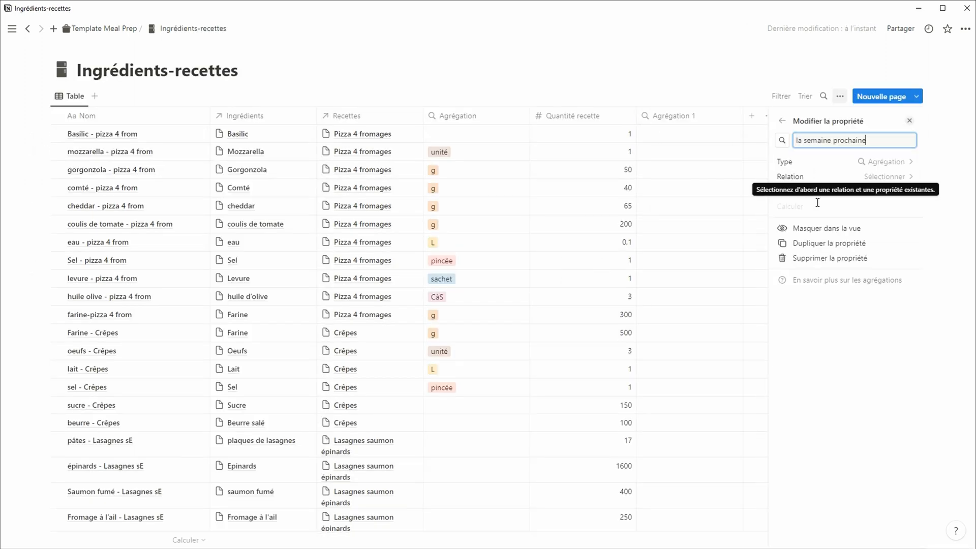
{"action": "left_click", "coordinate": [886, 177]}
{"action": "left_click", "coordinate": [870, 237]}
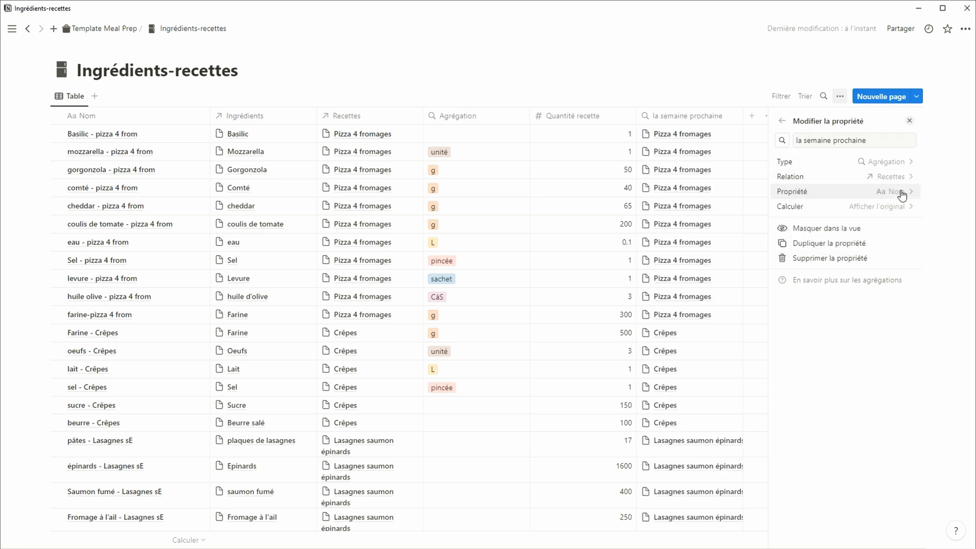
{"action": "left_click", "coordinate": [902, 198]}
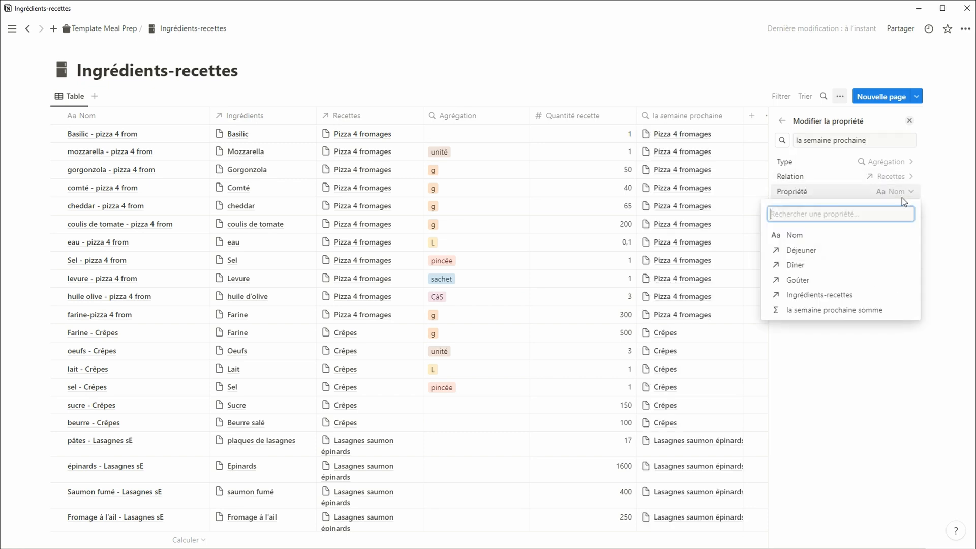
{"action": "left_click", "coordinate": [870, 310]}
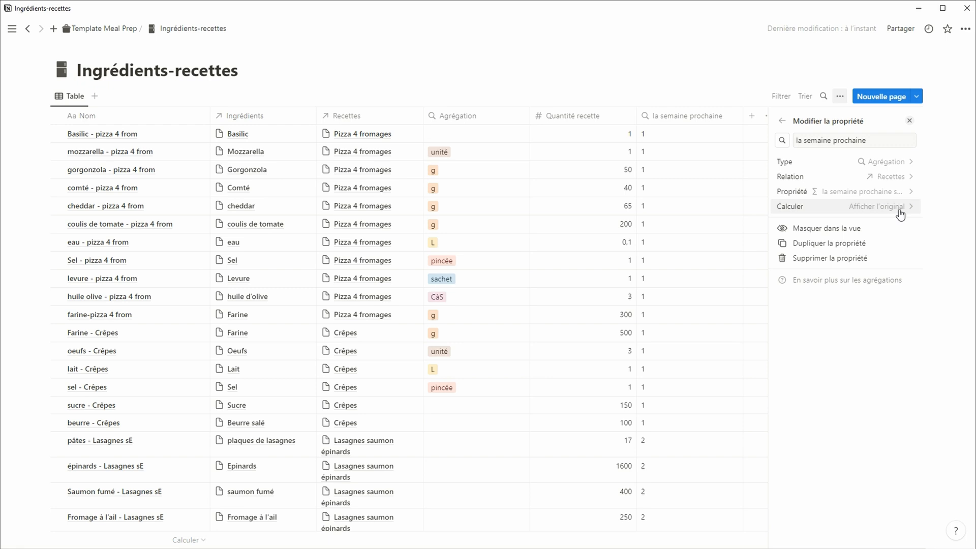
{"action": "left_click", "coordinate": [900, 210]}
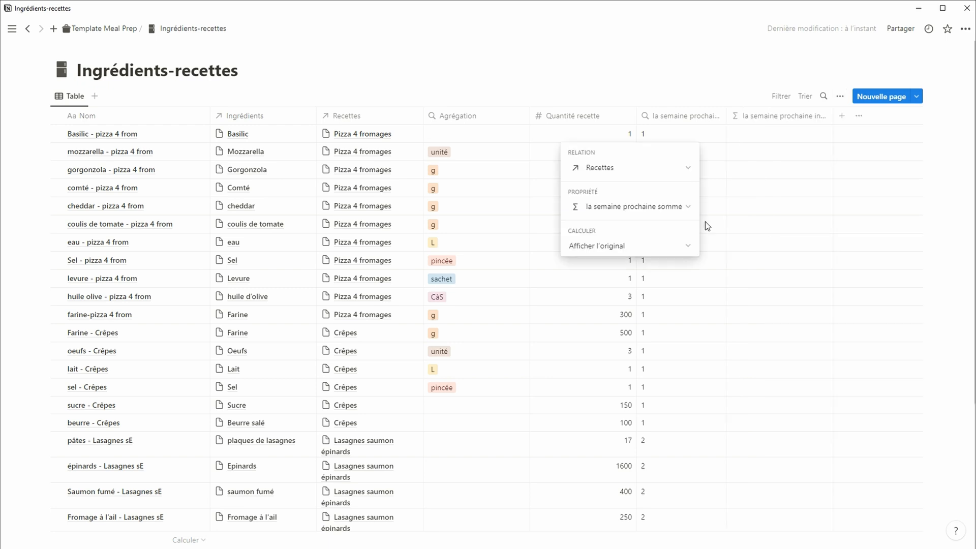
{"action": "left_click", "coordinate": [667, 247]}
{"action": "left_click", "coordinate": [649, 399]}
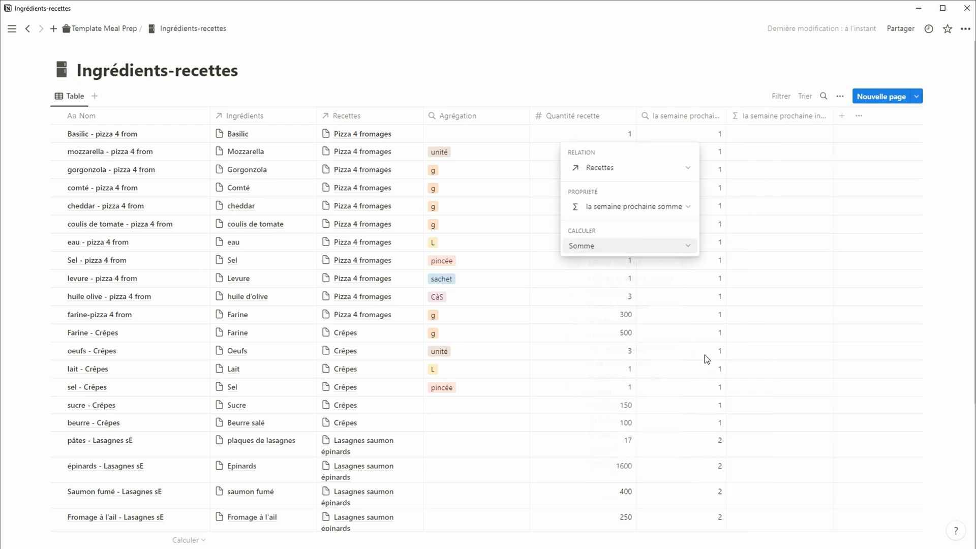
{"action": "key", "text": "Escape"}
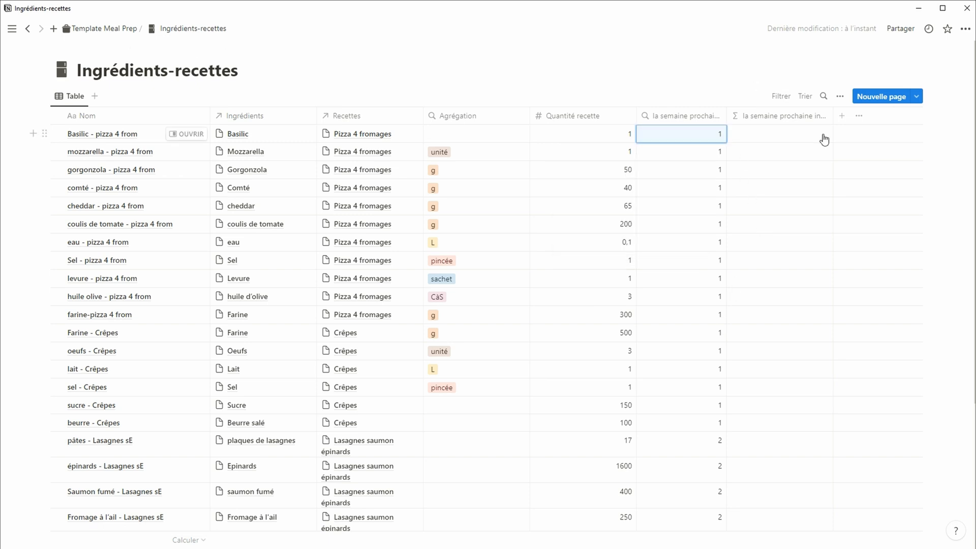
Set the la semaine prochaine ingrédients formula to Quantité recette multiplied by la semaine prochaine
{"action": "left_click", "coordinate": [822, 139]}
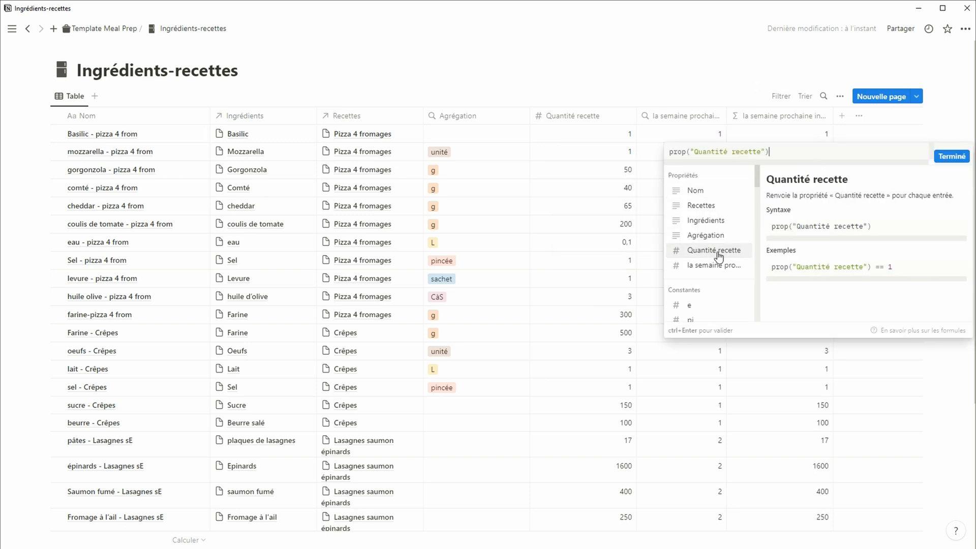
{"action": "type", "text": "*"}
{"action": "left_click", "coordinate": [958, 158]}
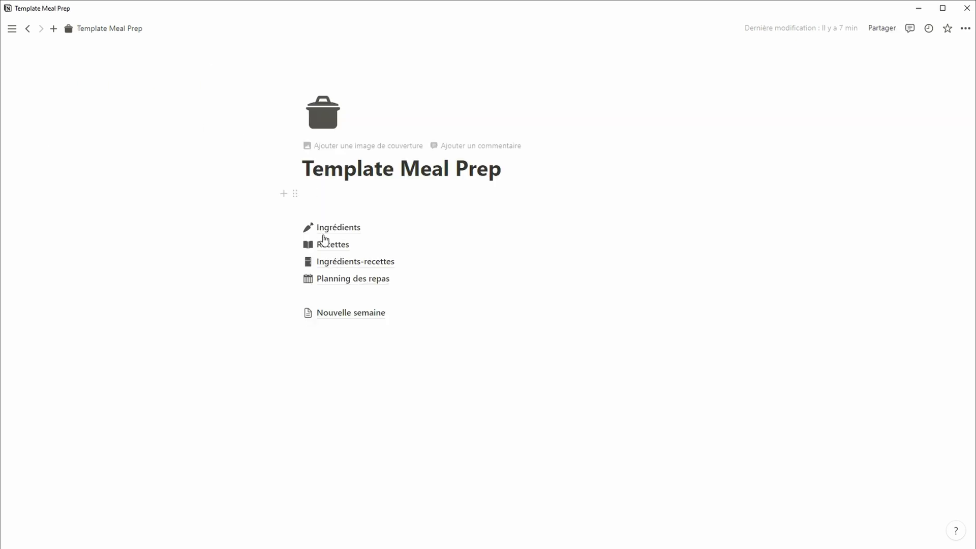
In Ingrédients, add a rollup named Qté la semaine prochaine that sums la semaine prochaine ingrédients through the Ingrédients-recettes relation
{"action": "left_click", "coordinate": [330, 231]}
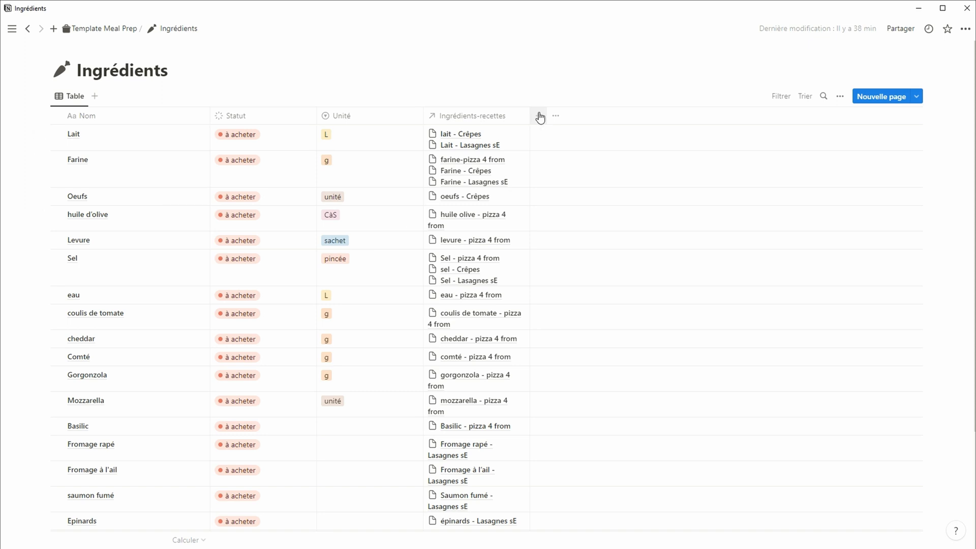
{"action": "left_click", "coordinate": [539, 116]}
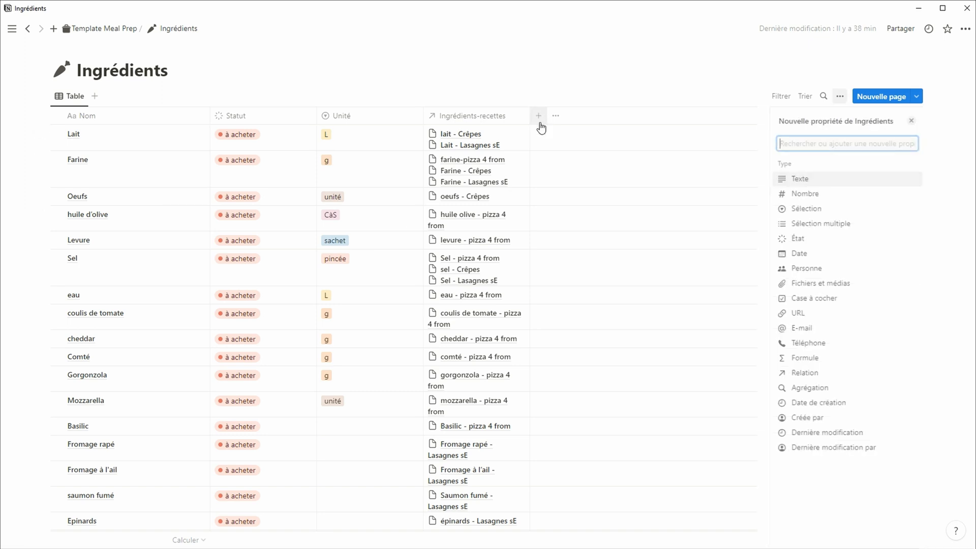
{"action": "left_click", "coordinate": [812, 388]}
{"action": "left_click", "coordinate": [864, 177]}
{"action": "left_click", "coordinate": [842, 223]}
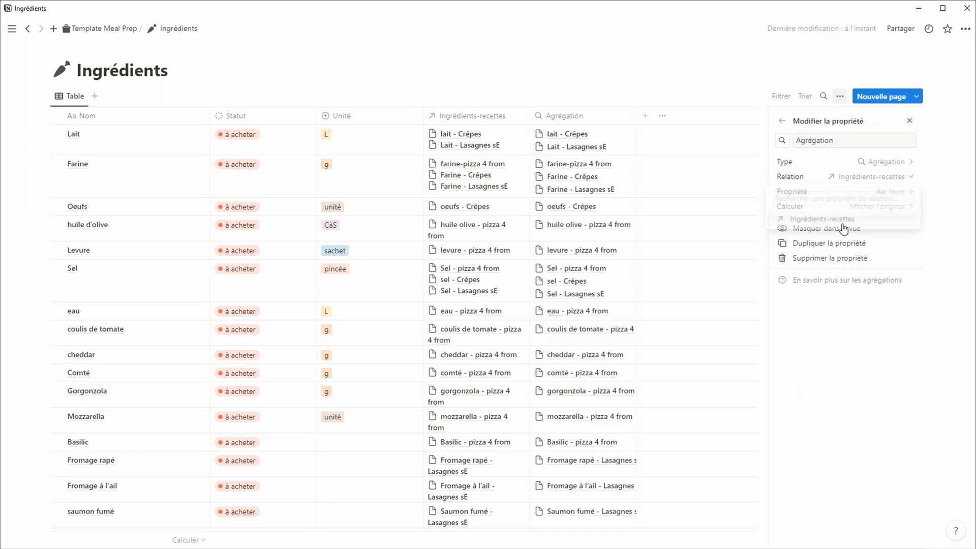
{"action": "left_click", "coordinate": [890, 192]}
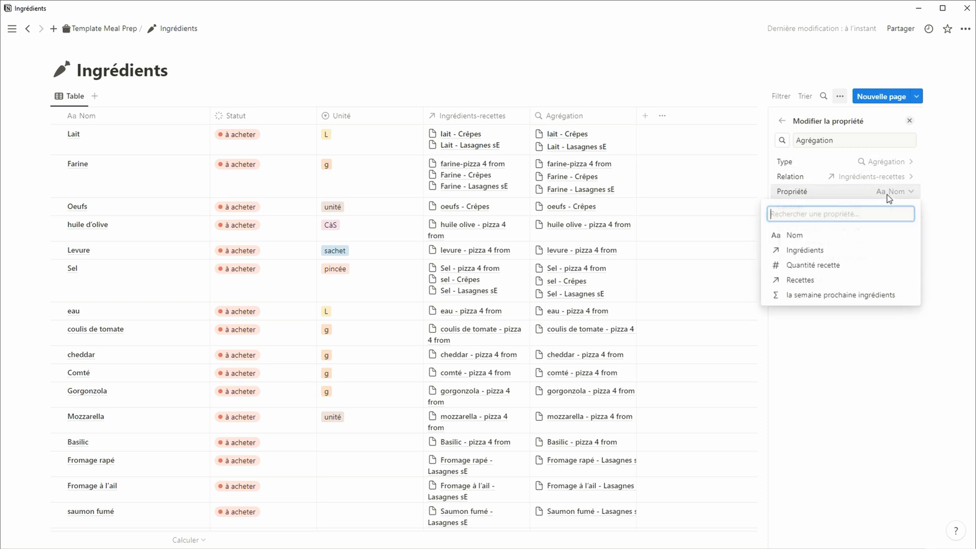
{"action": "left_click", "coordinate": [871, 295]}
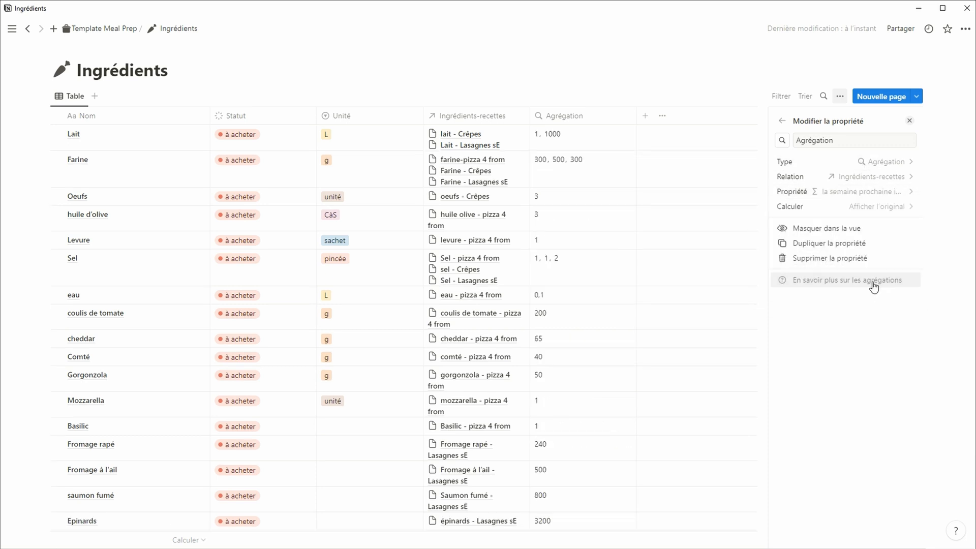
{"action": "left_click", "coordinate": [892, 210]}
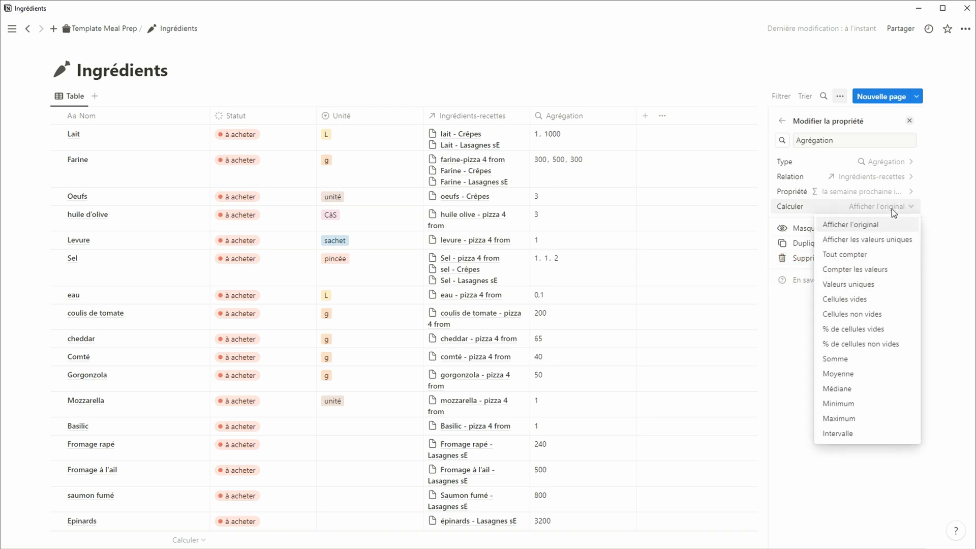
{"action": "left_click", "coordinate": [865, 364]}
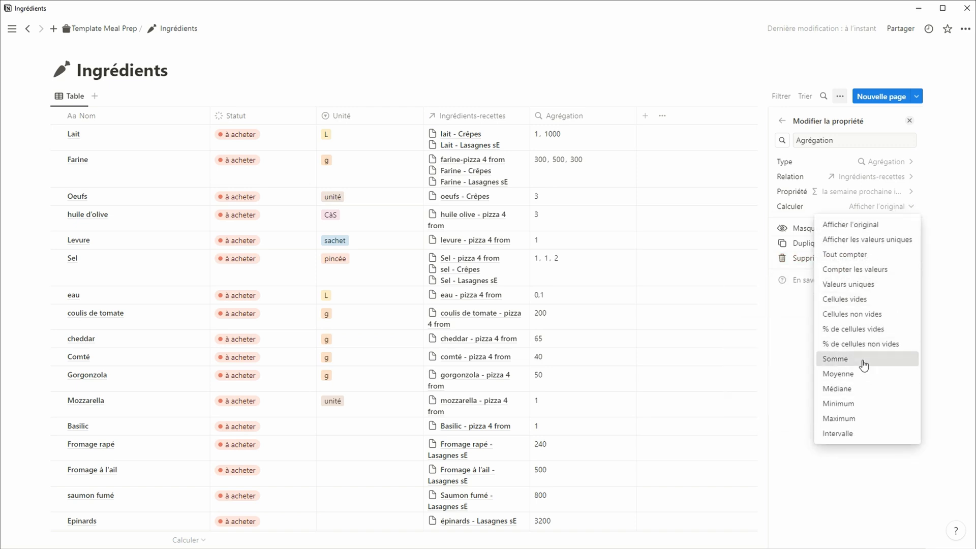
{"action": "type", "text": "Qté la semaine prochaine"}
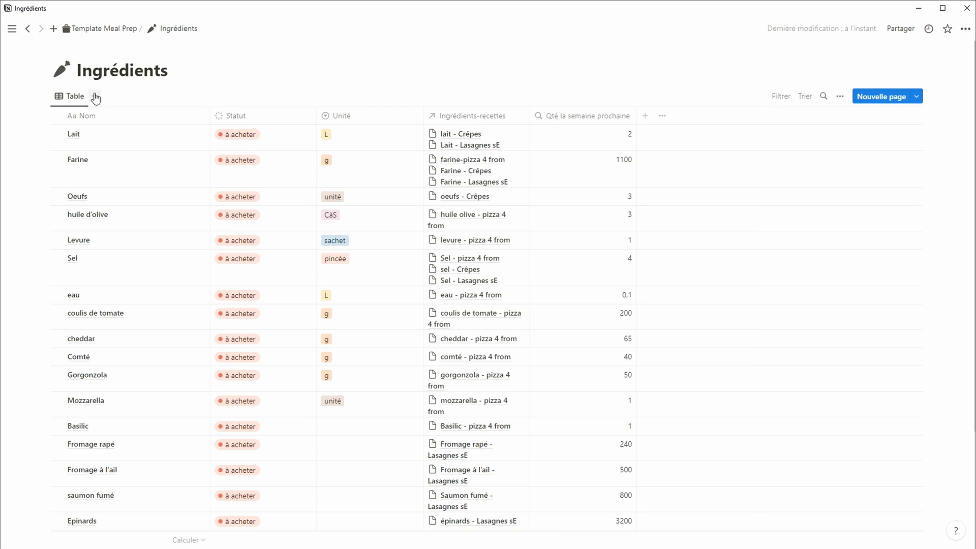
Add a list view named Liste de courses to the Ingrédients database
{"action": "left_click", "coordinate": [95, 96]}
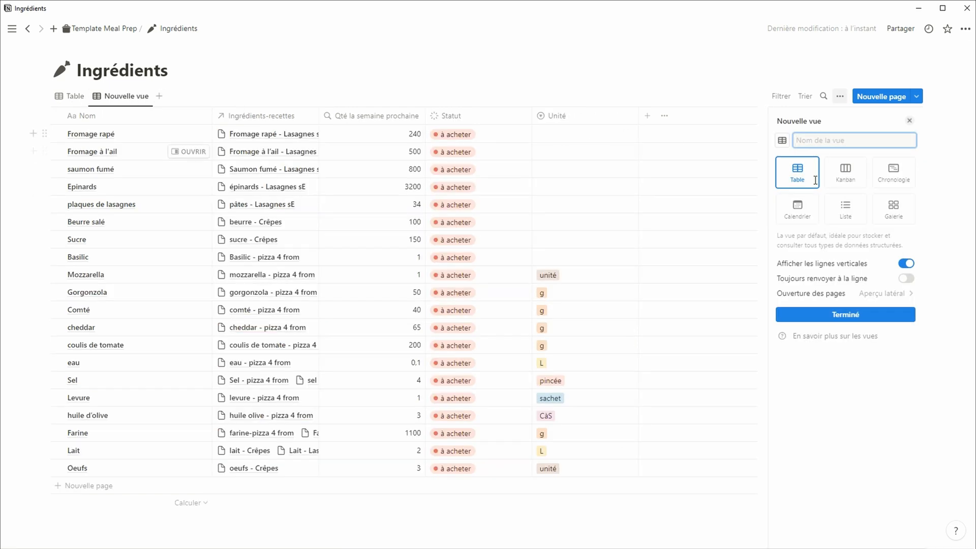
{"action": "left_click", "coordinate": [845, 208]}
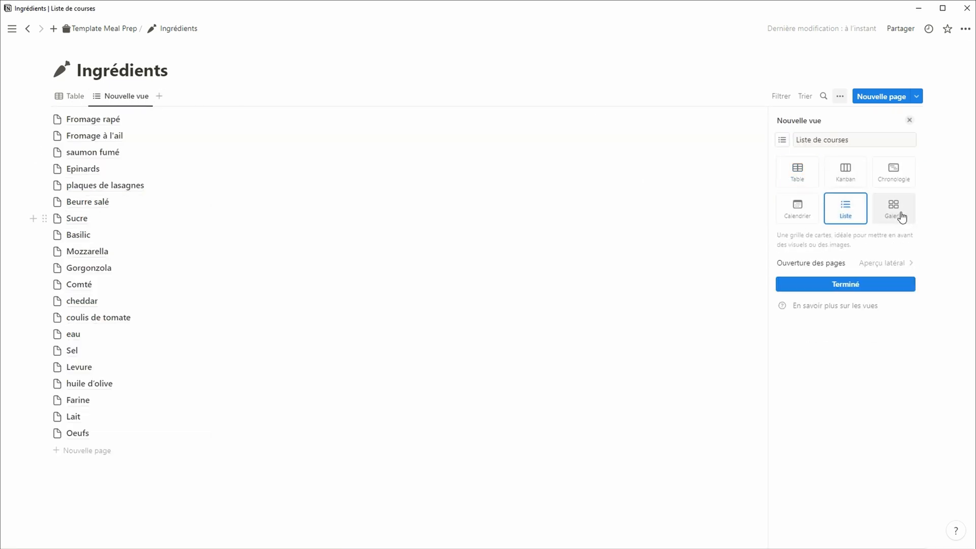
{"action": "left_click", "coordinate": [862, 291]}
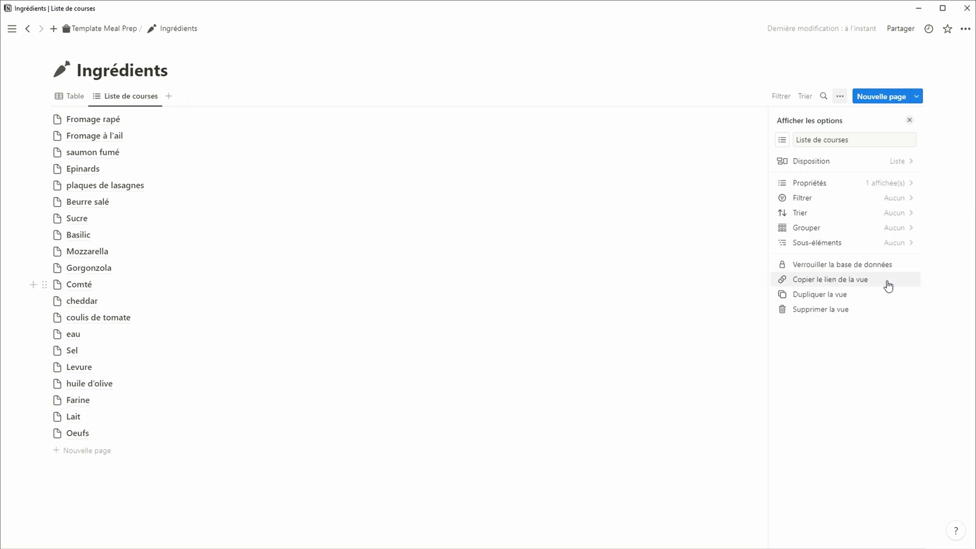
Show Qté la semaine prochaine and Unité in the Liste de courses view and move Statut after them
{"action": "left_click", "coordinate": [874, 196]}
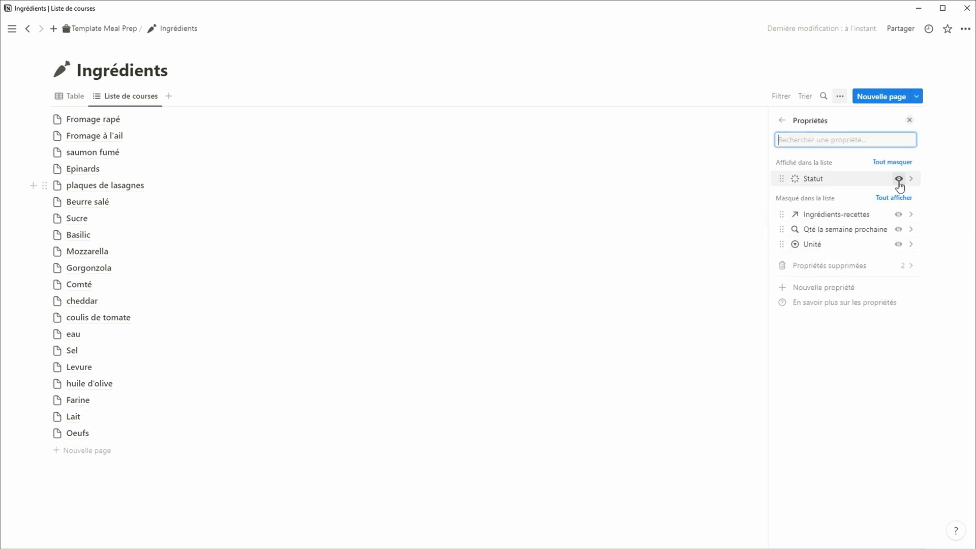
{"action": "left_click", "coordinate": [899, 229]}
{"action": "left_click", "coordinate": [899, 244]}
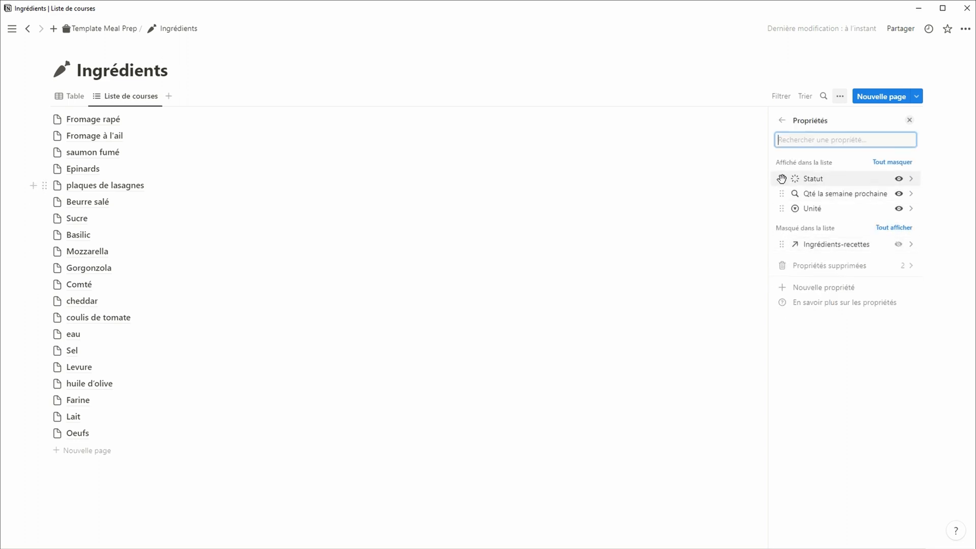
{"action": "left_click_drag", "start_coordinate": [781, 179], "coordinate": [858, 207]}
Set the display type of the Statut property to Case à cocher
{"action": "left_click", "coordinate": [859, 207]}
{"action": "left_click", "coordinate": [871, 177]}
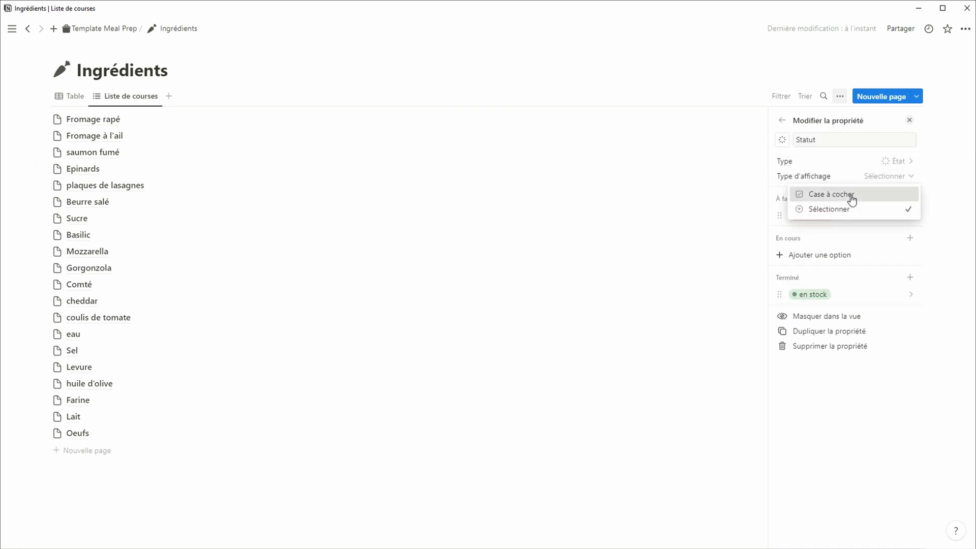
{"action": "left_click", "coordinate": [851, 196]}
{"action": "left_click", "coordinate": [760, 80]}
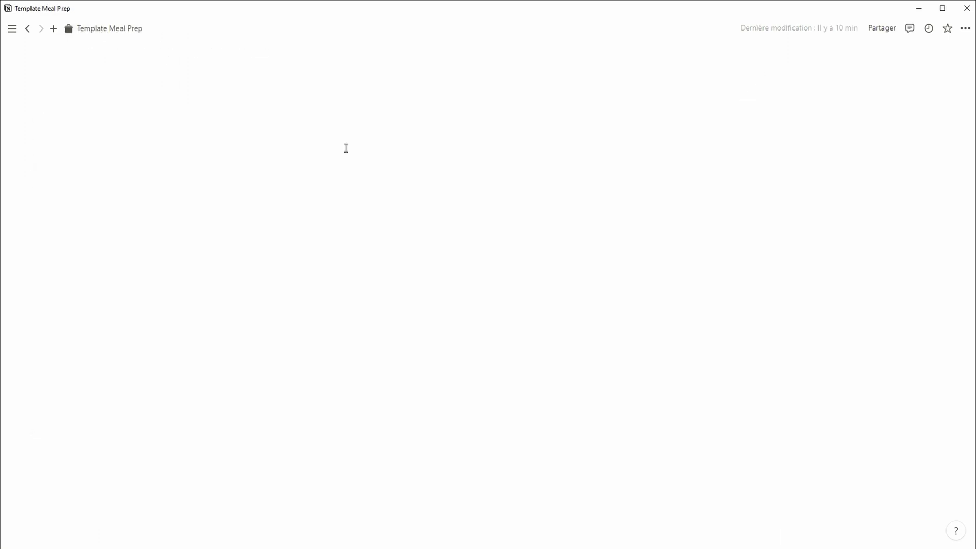
Create a subpage titled Liste de courses in Template Meal Prep
{"action": "left_click", "coordinate": [344, 330]}
{"action": "type", "text": "/page"}
{"action": "key", "text": "Return"}
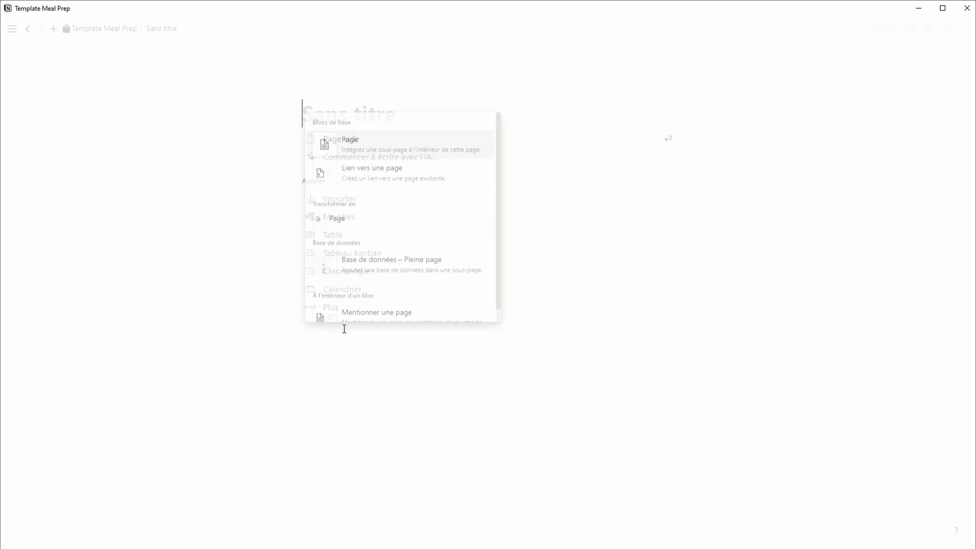
{"action": "type", "text": "Liste de courses"}
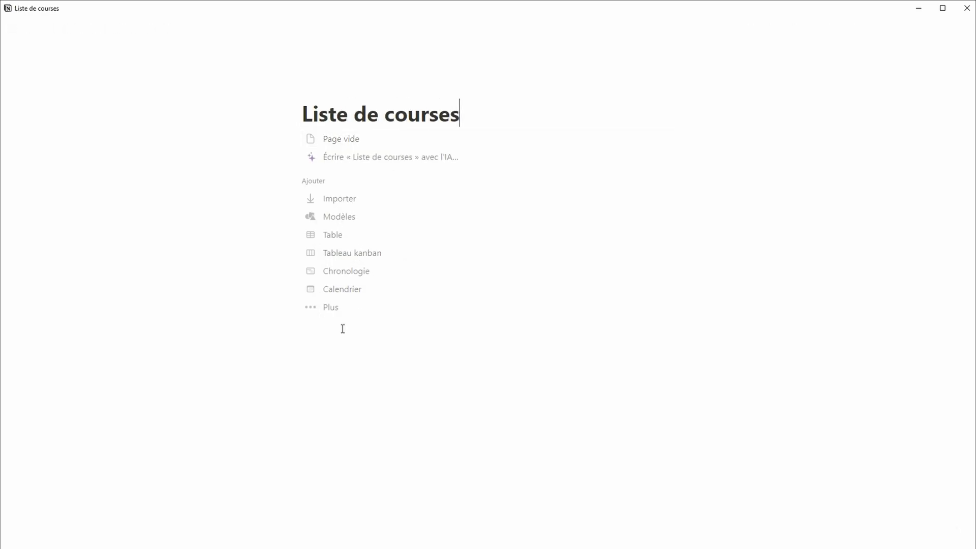
Insert a linked list of Ingrédients on the page, copying its Liste de courses view, and hide the database title
{"action": "key", "text": "Return"}
{"action": "type", "text": "/data"}
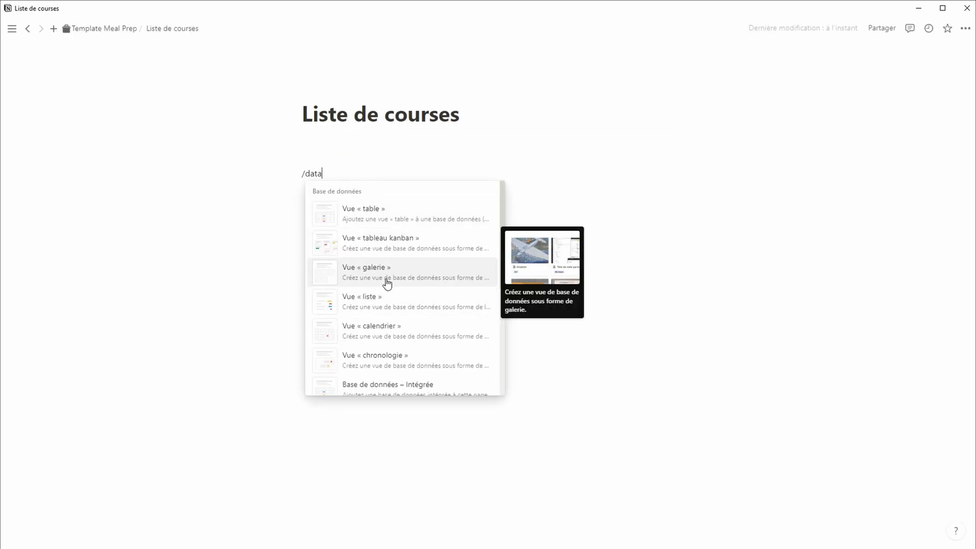
{"action": "left_click", "coordinate": [362, 300]}
{"action": "left_click", "coordinate": [561, 243]}
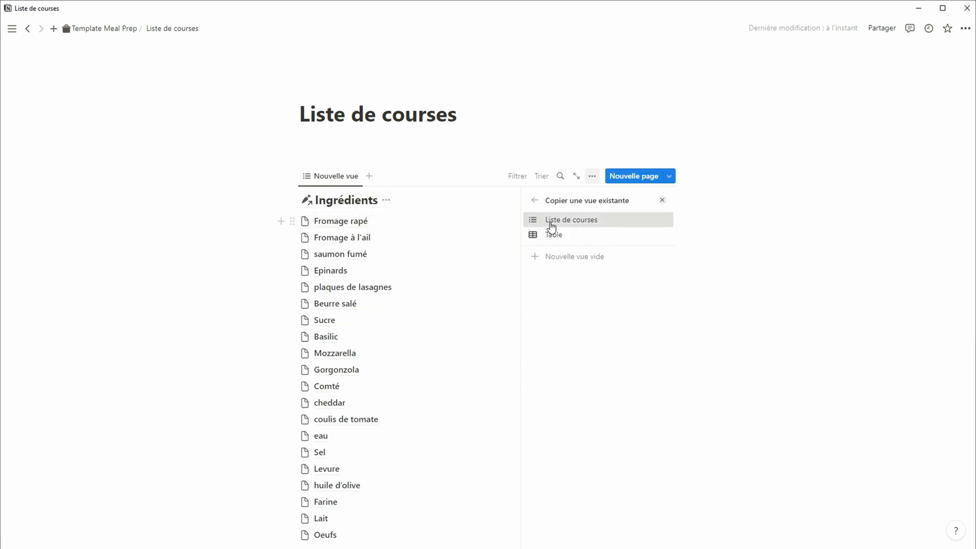
{"action": "left_click", "coordinate": [551, 227]}
{"action": "left_click", "coordinate": [386, 199]}
{"action": "left_click", "coordinate": [394, 218]}
Filter the linked Liste de courses view by Statut to include à acheter and collapse the filter bar
{"action": "scroll", "coordinate": [740, 252], "scroll_direction": "down", "scroll_amount": 1}
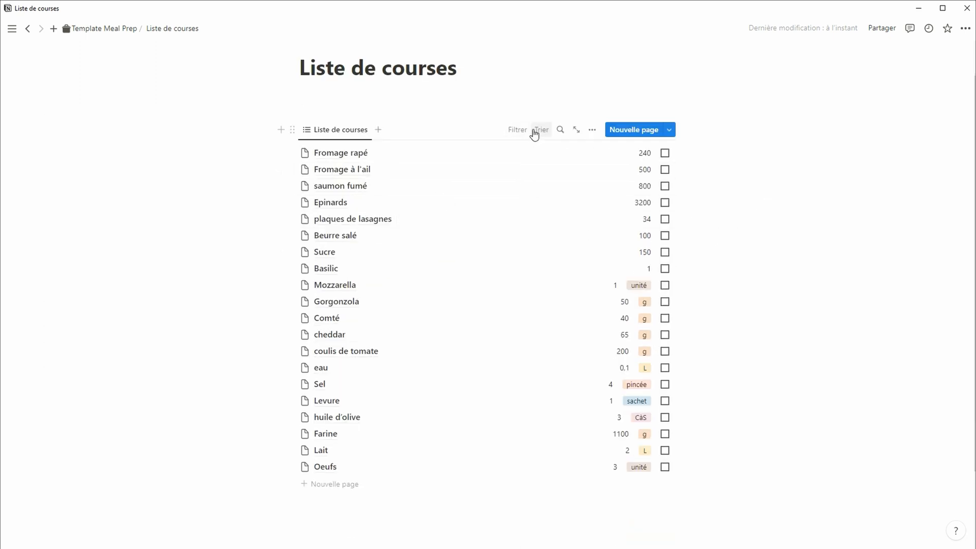
{"action": "left_click", "coordinate": [518, 130]}
{"action": "left_click", "coordinate": [477, 218]}
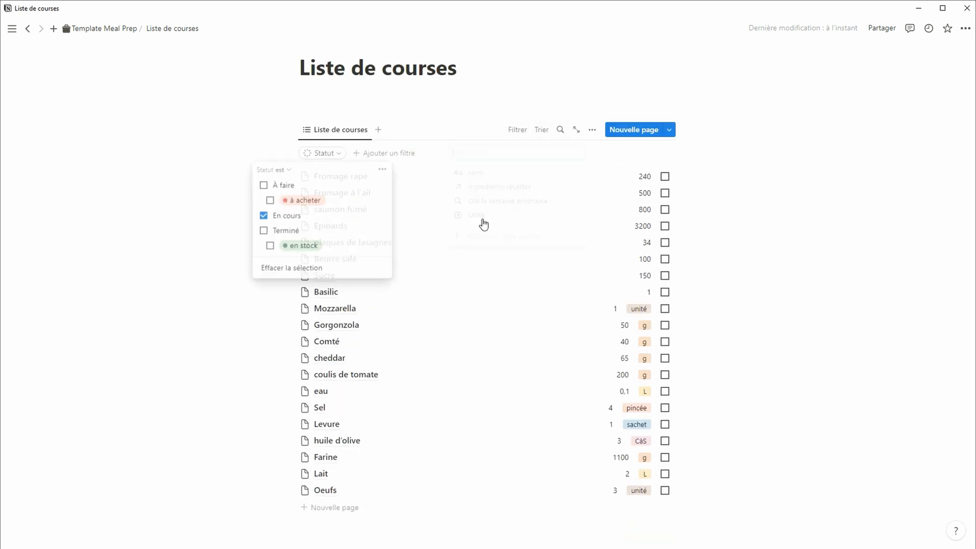
{"action": "left_click", "coordinate": [270, 200]}
{"action": "left_click", "coordinate": [517, 129]}
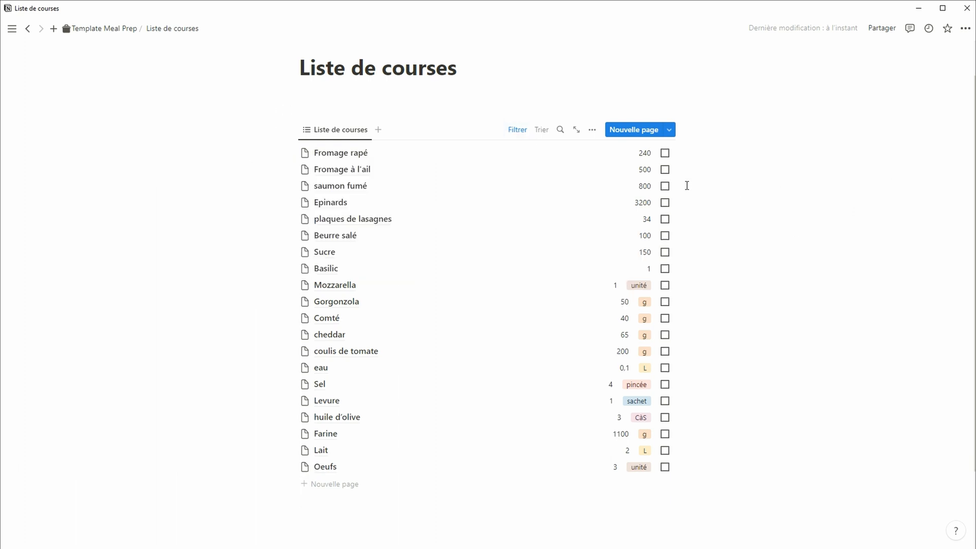